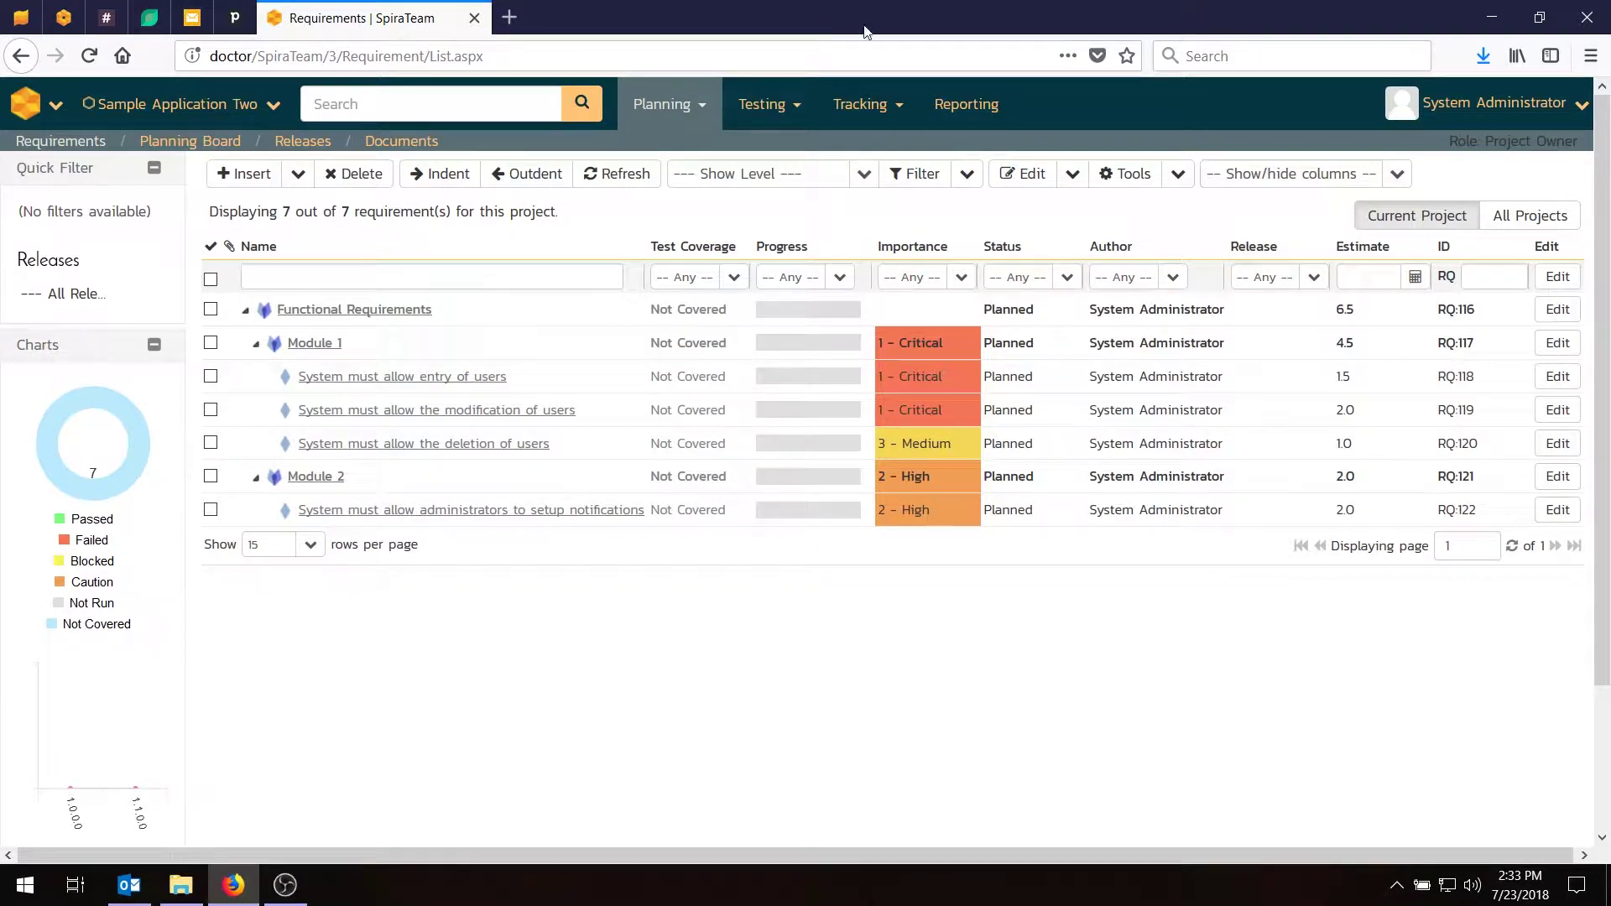
Switch from the requirements list to the Test Cases list for Sample Application Two.
{"action": "left_click", "coordinate": [765, 104]}
{"action": "left_click", "coordinate": [779, 146]}
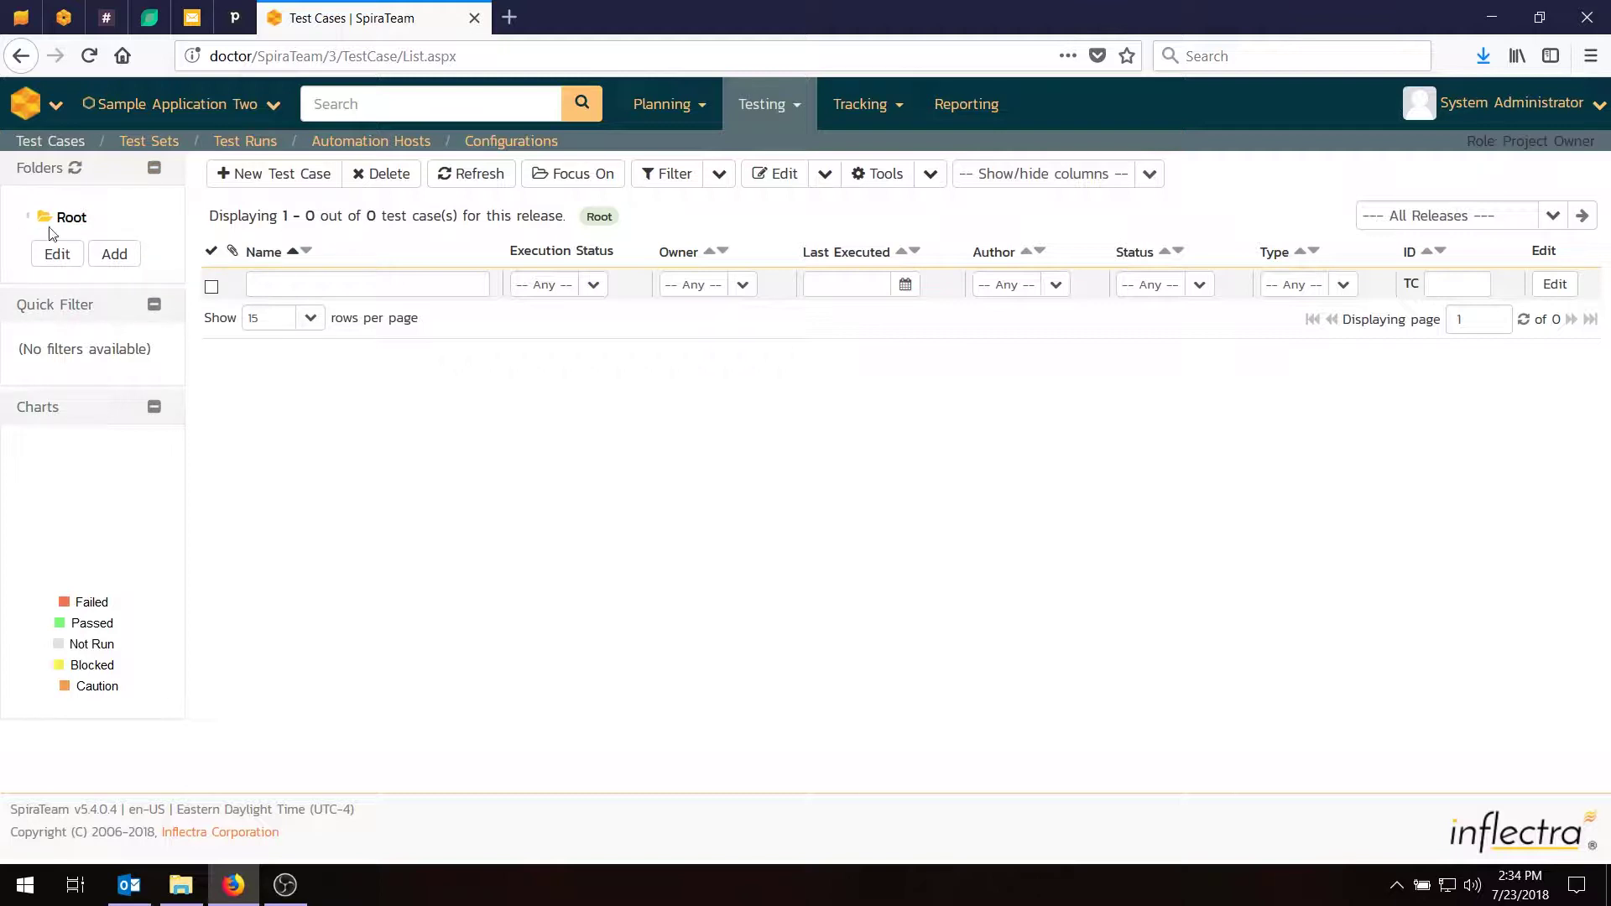
Create a 'Functional Tests' folder under Root and open it.
{"action": "left_click", "coordinate": [114, 255]}
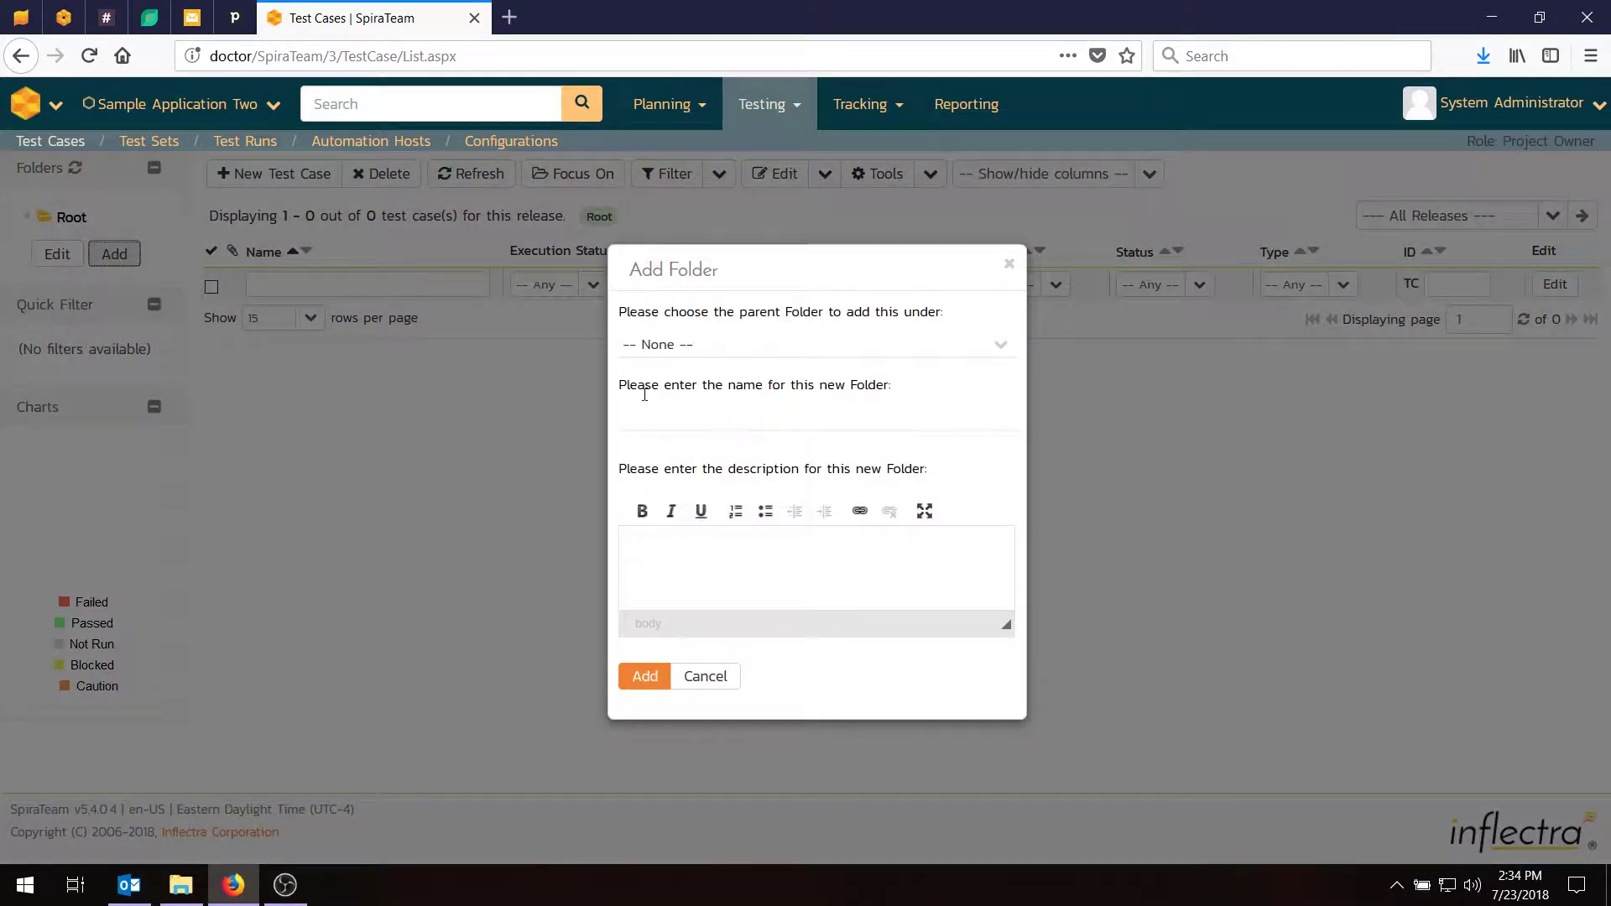
{"action": "left_click", "coordinate": [688, 348]}
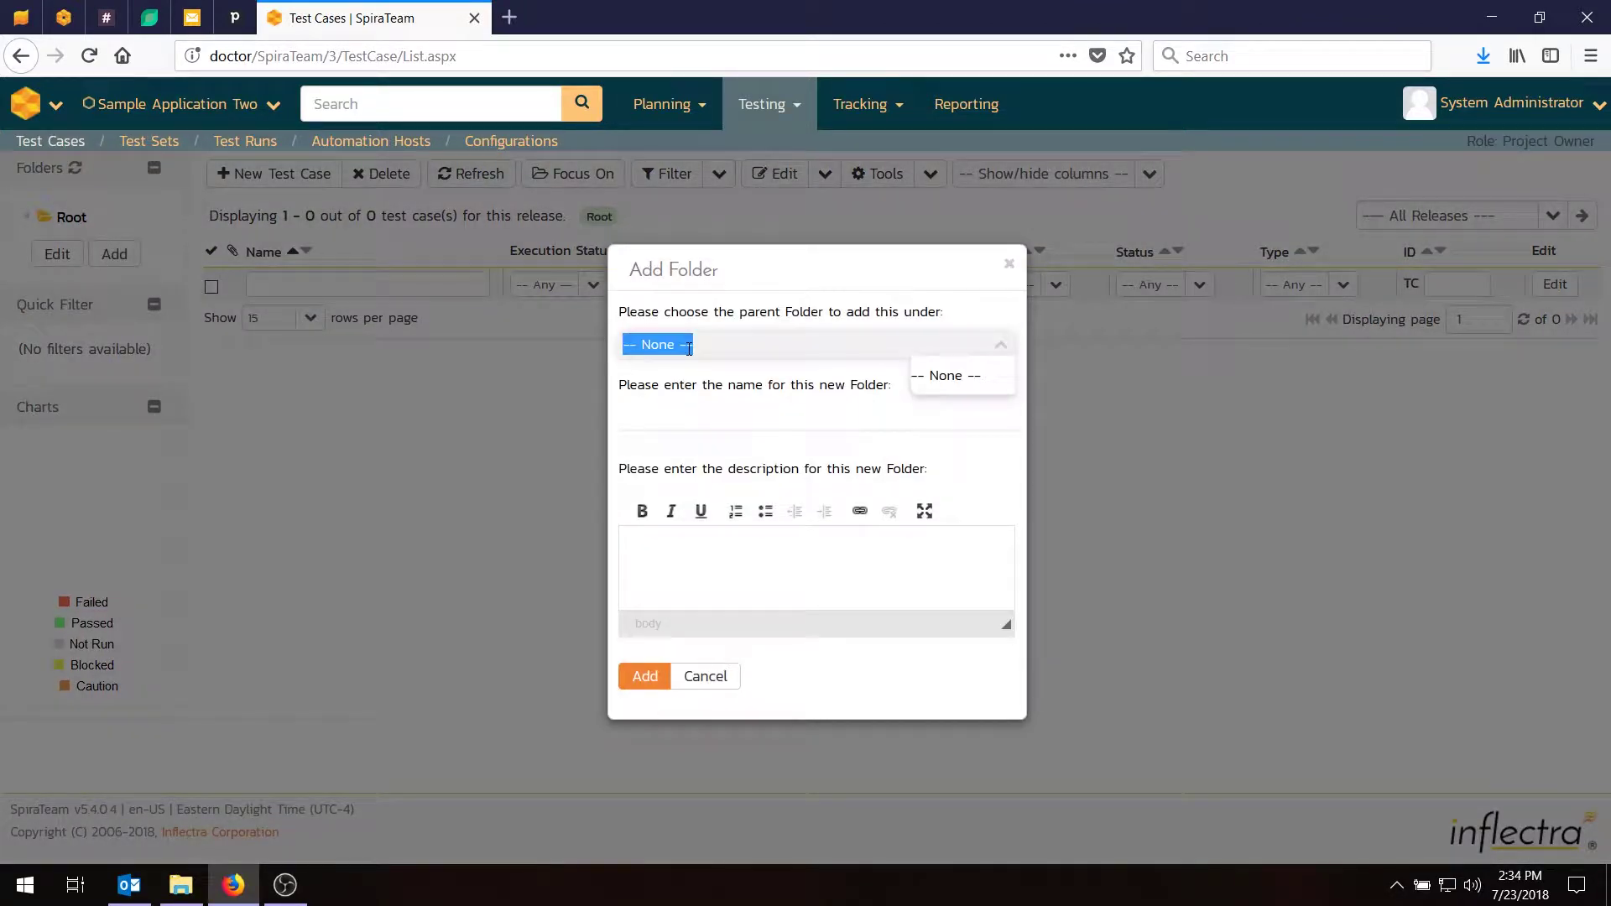
{"action": "left_click", "coordinate": [695, 417]}
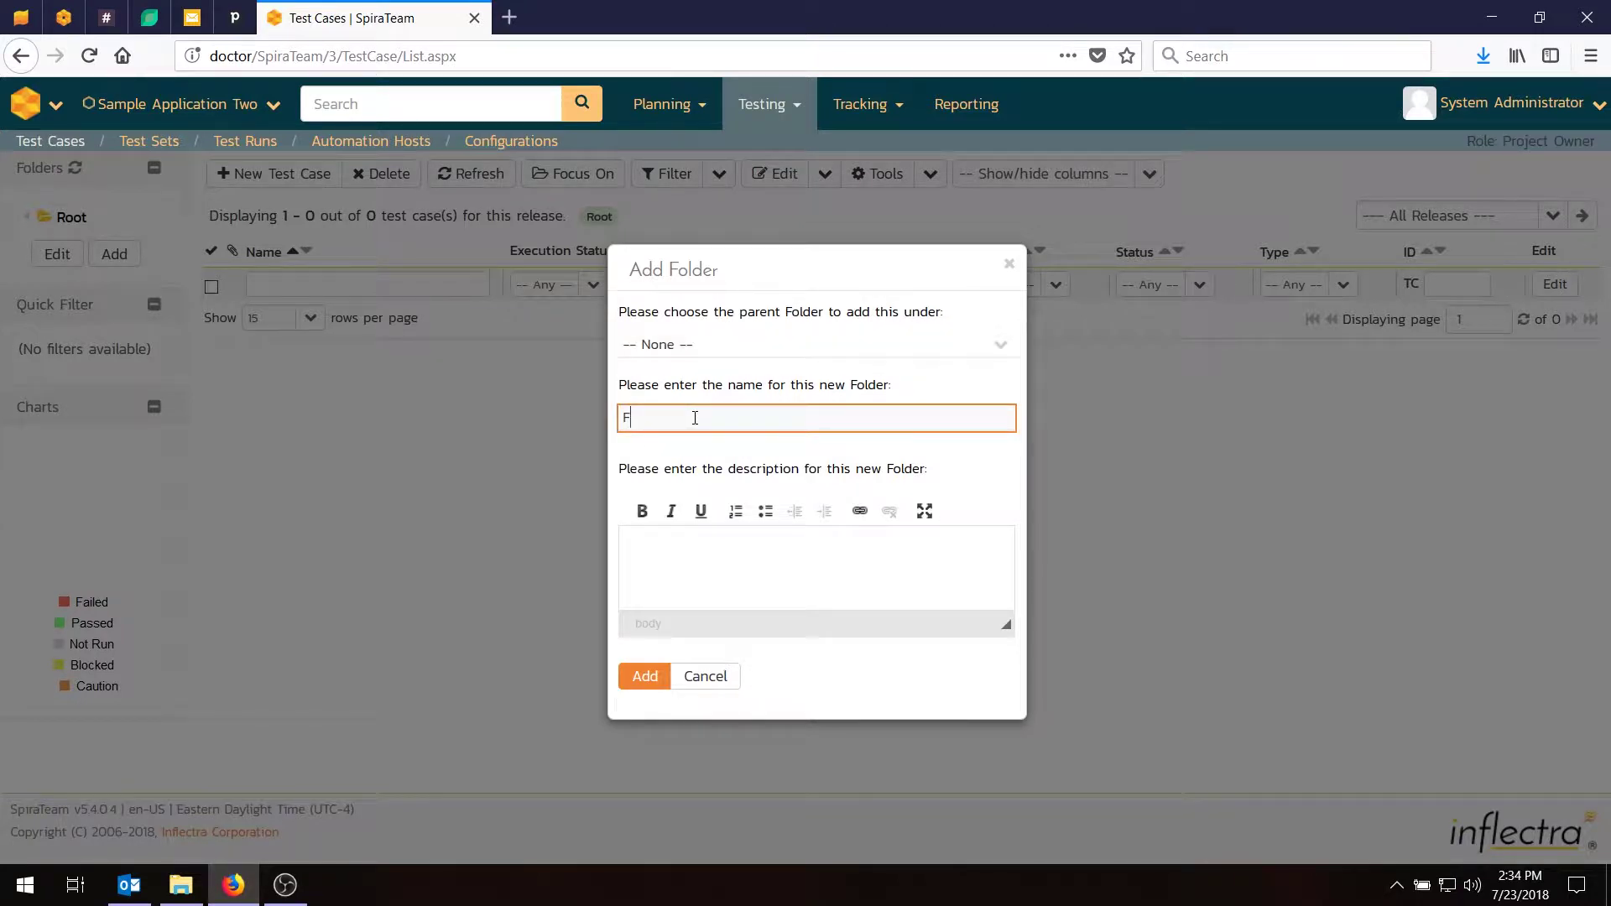
{"action": "type", "text": "Functional Tests"}
{"action": "left_click", "coordinate": [642, 676]}
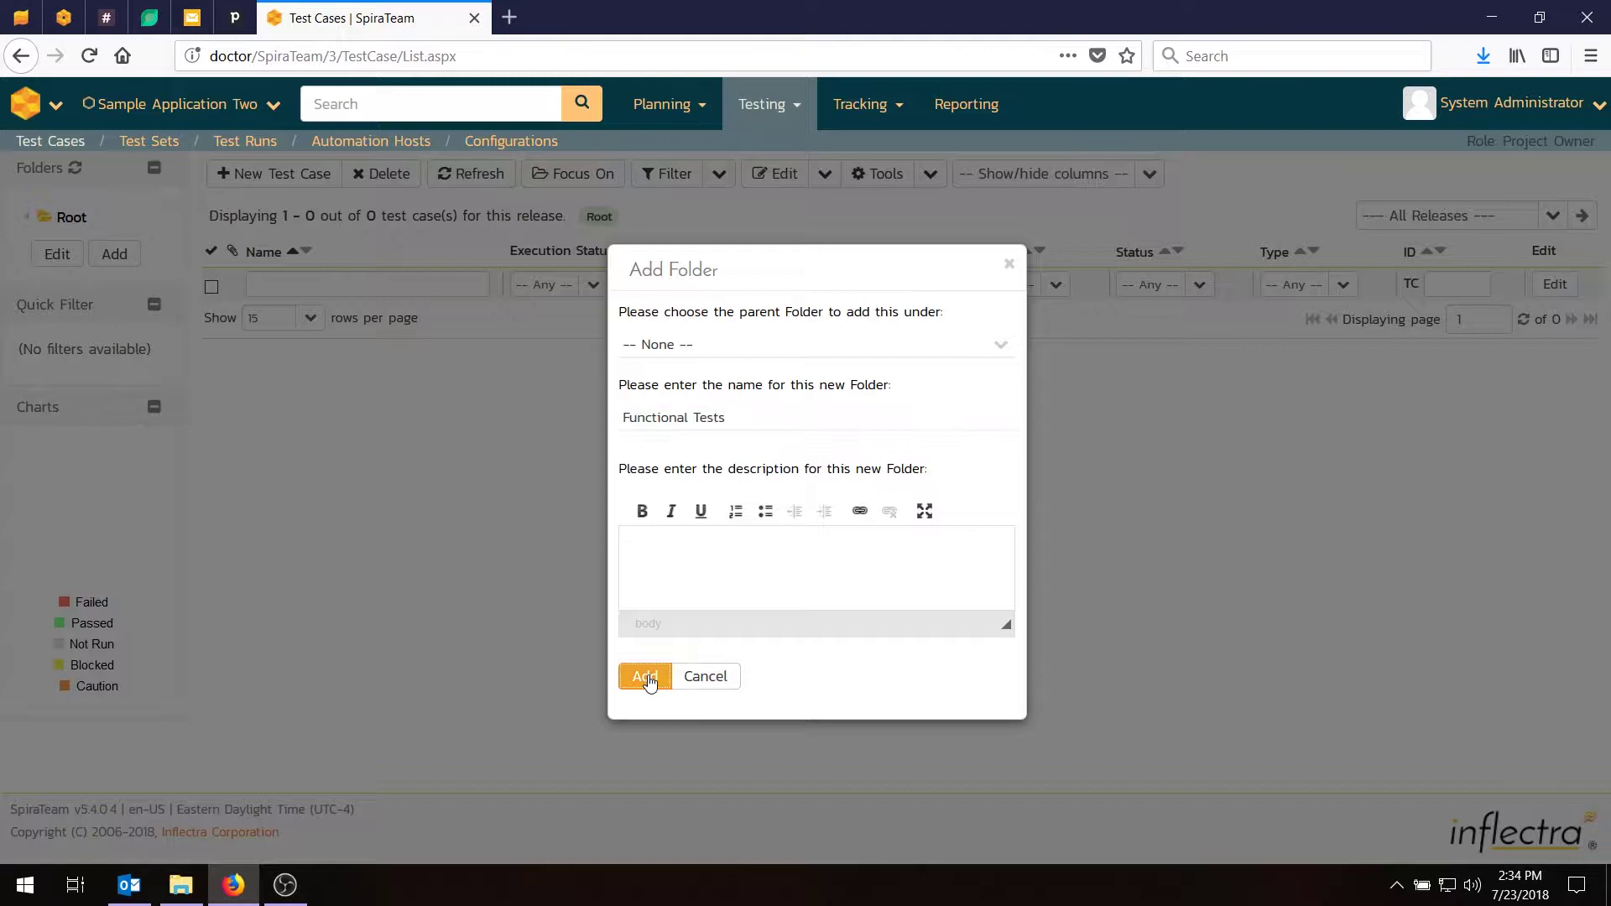
{"action": "left_click", "coordinate": [126, 243]}
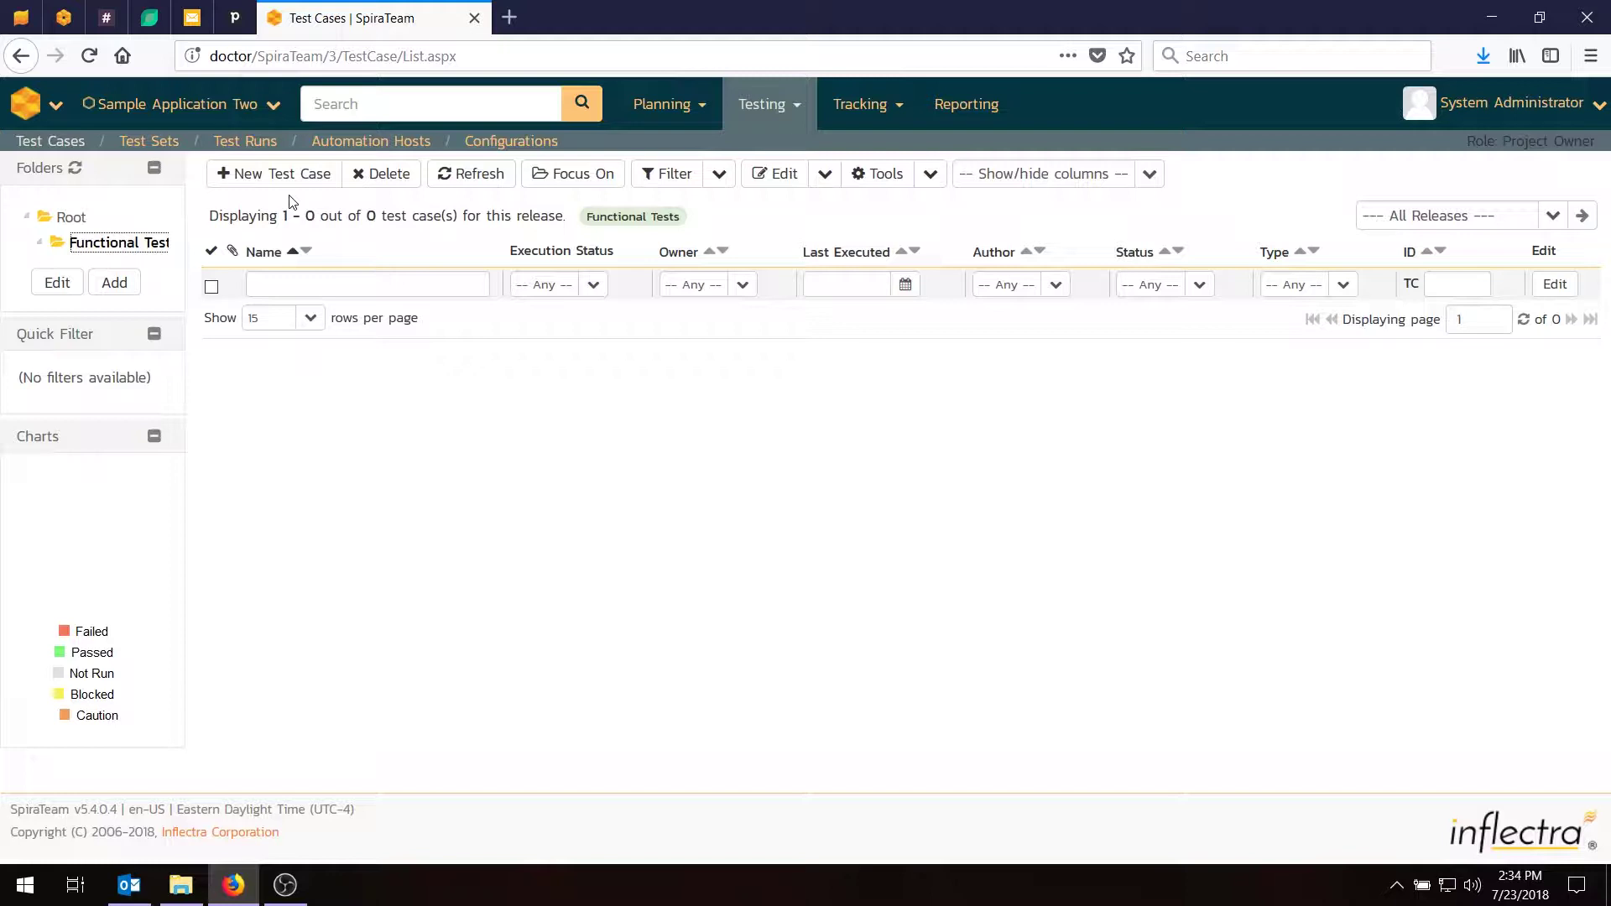
Add test case 'Tests the ability to create new users' to the Functional Tests folder.
{"action": "left_click", "coordinate": [285, 174]}
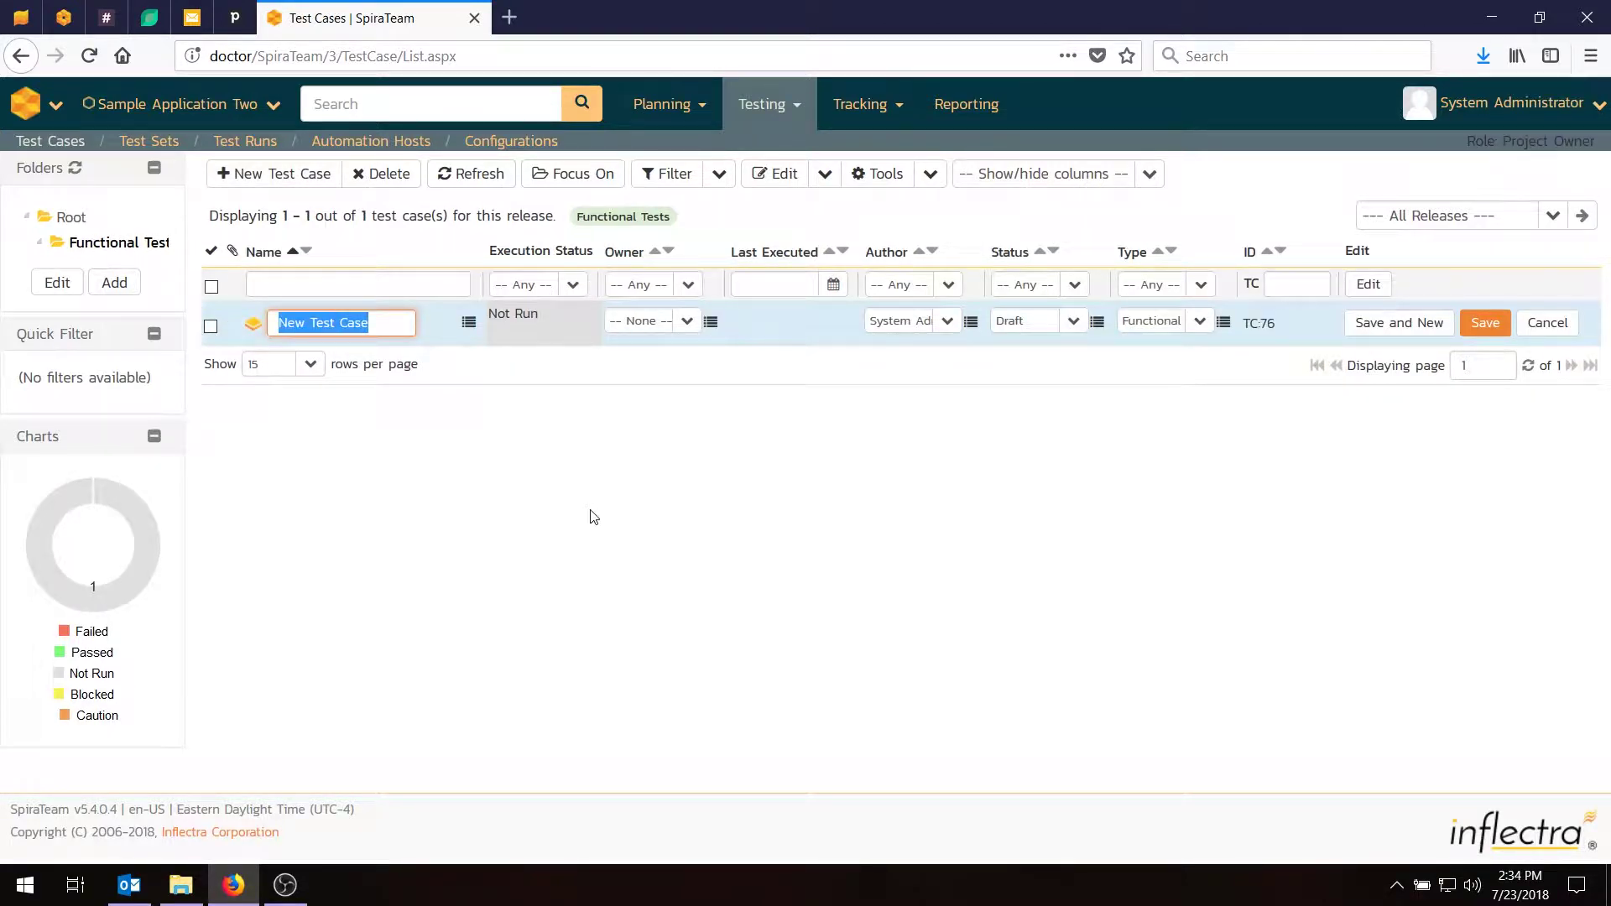
{"action": "type", "text": "Tests"}
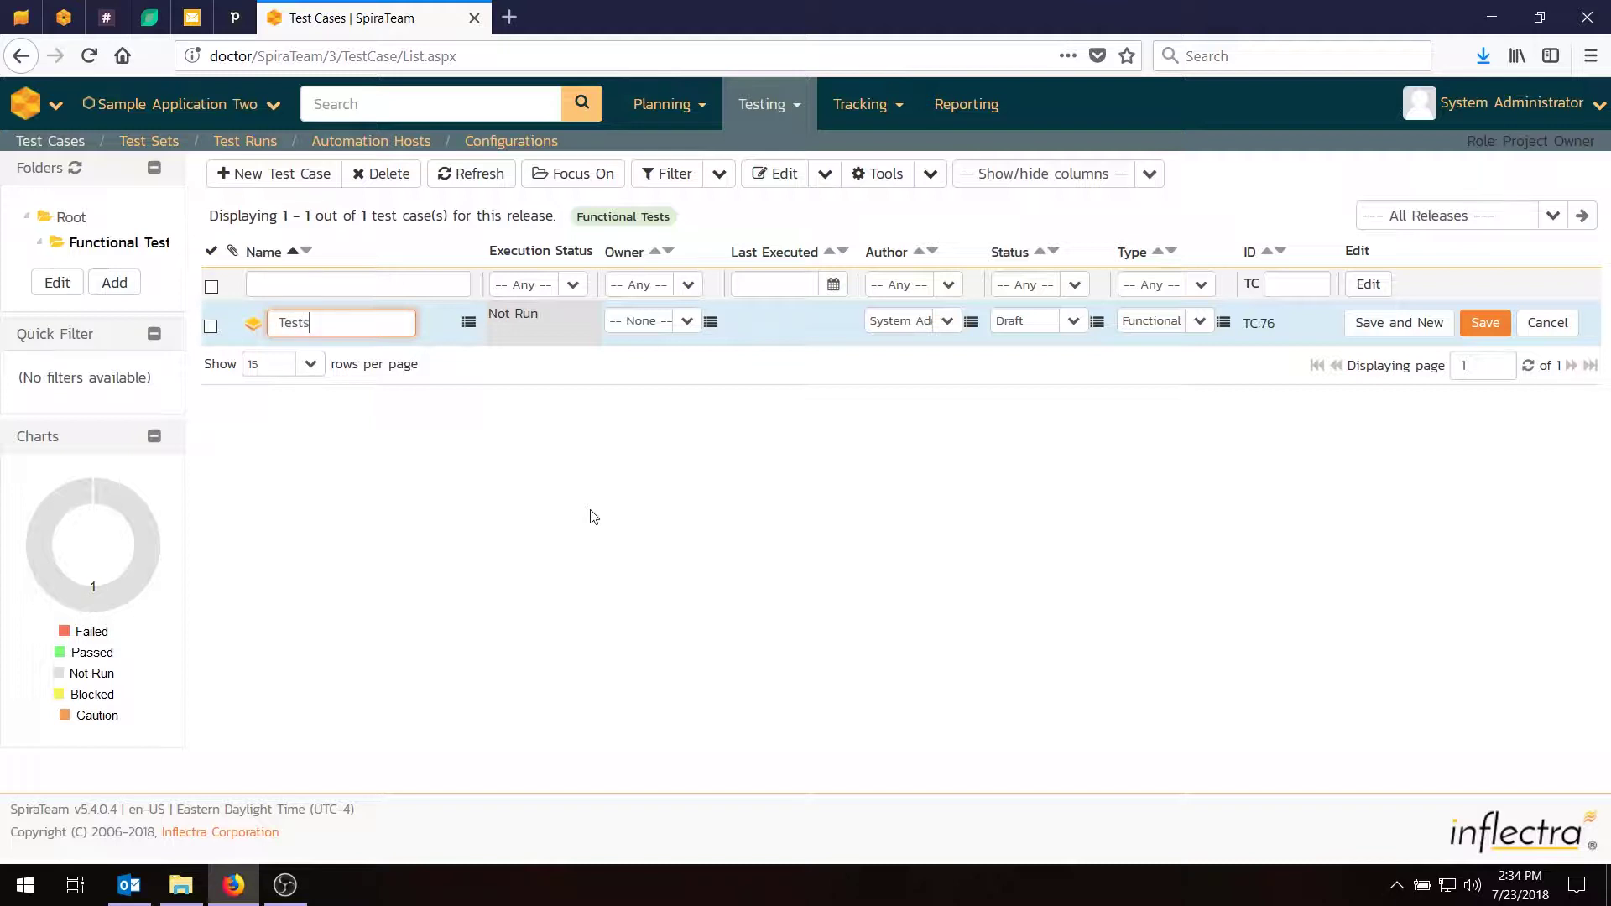
{"action": "type", "text": " the ability to create new users"}
{"action": "key", "text": "Return"}
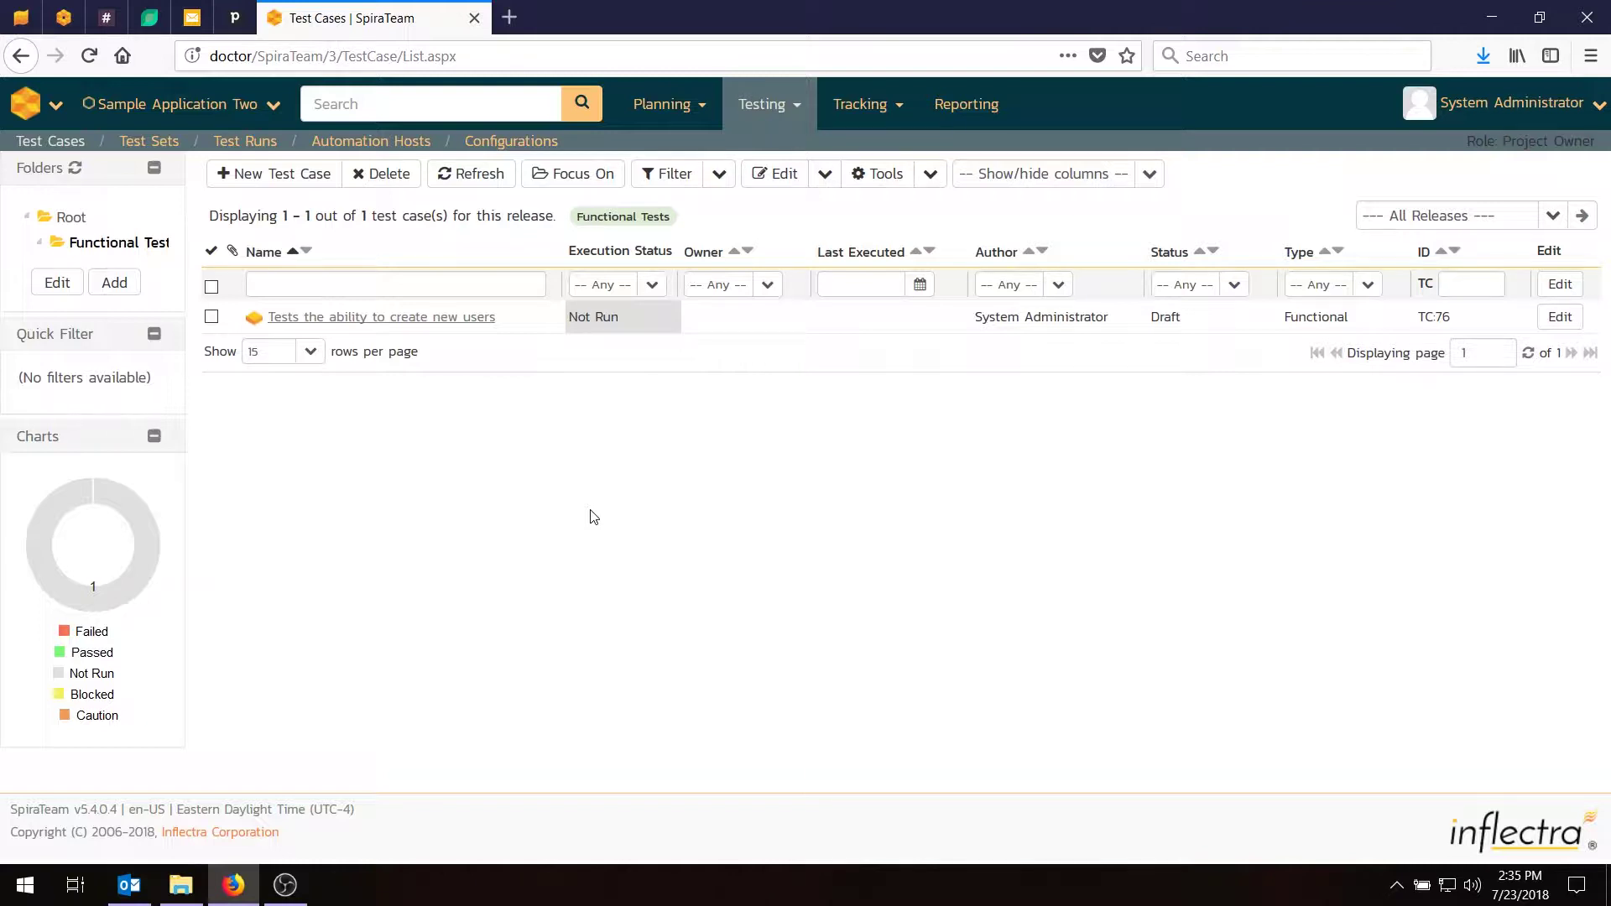
Add three test cases for editing existing users, deleting users and editing notifications.
{"action": "left_click", "coordinate": [295, 176]}
{"action": "left_click", "coordinate": [344, 304]}
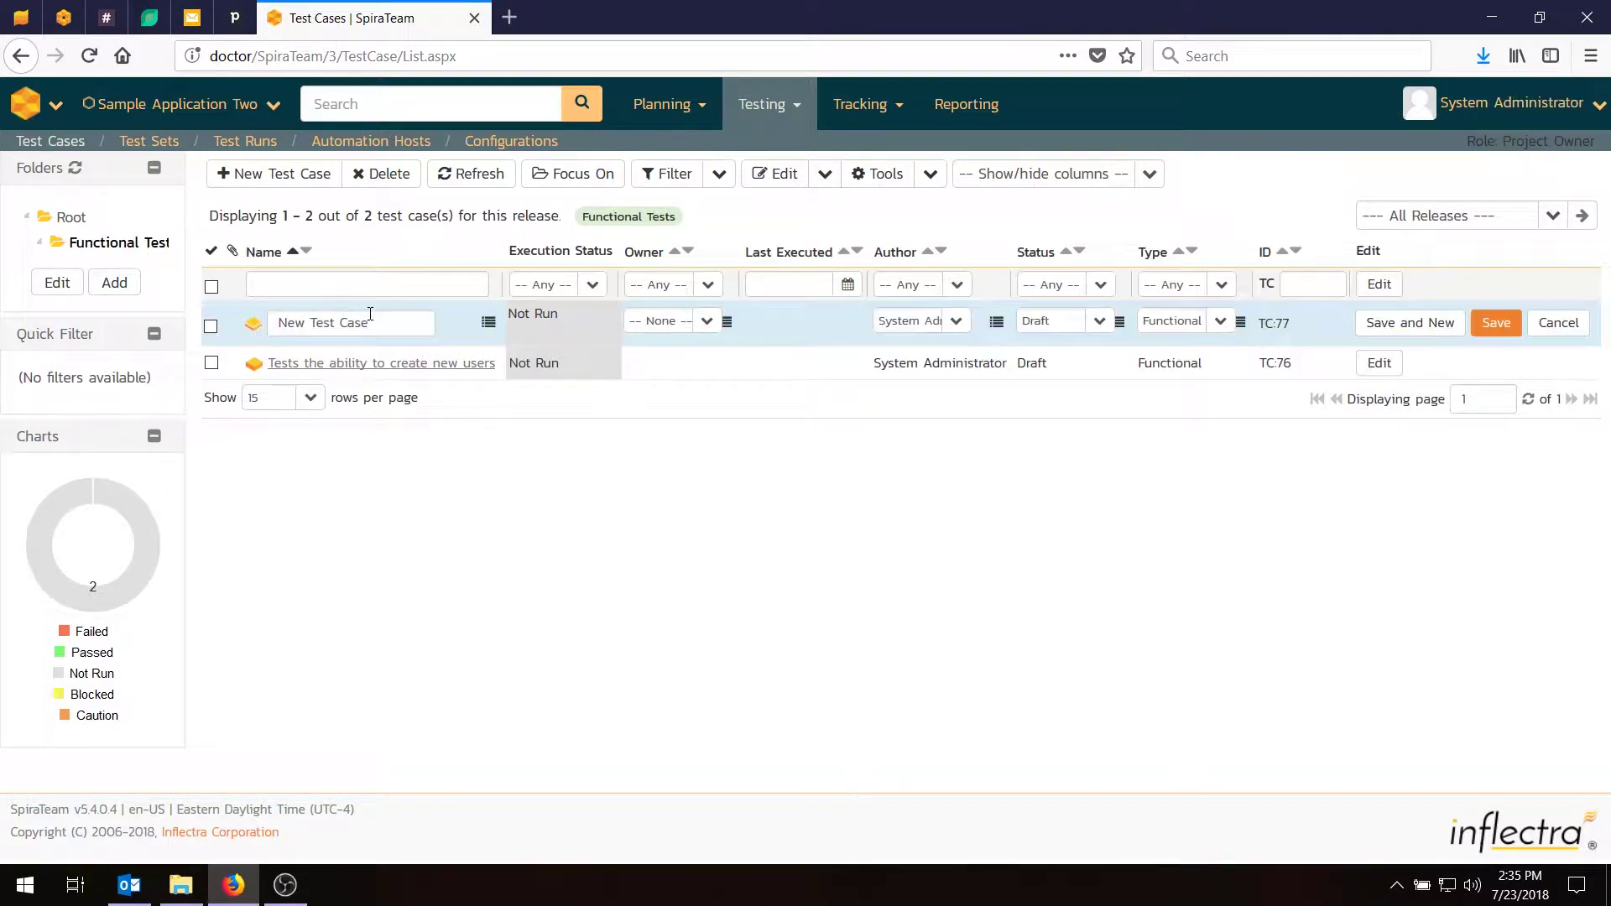
{"action": "type", "text": "Tests the"}
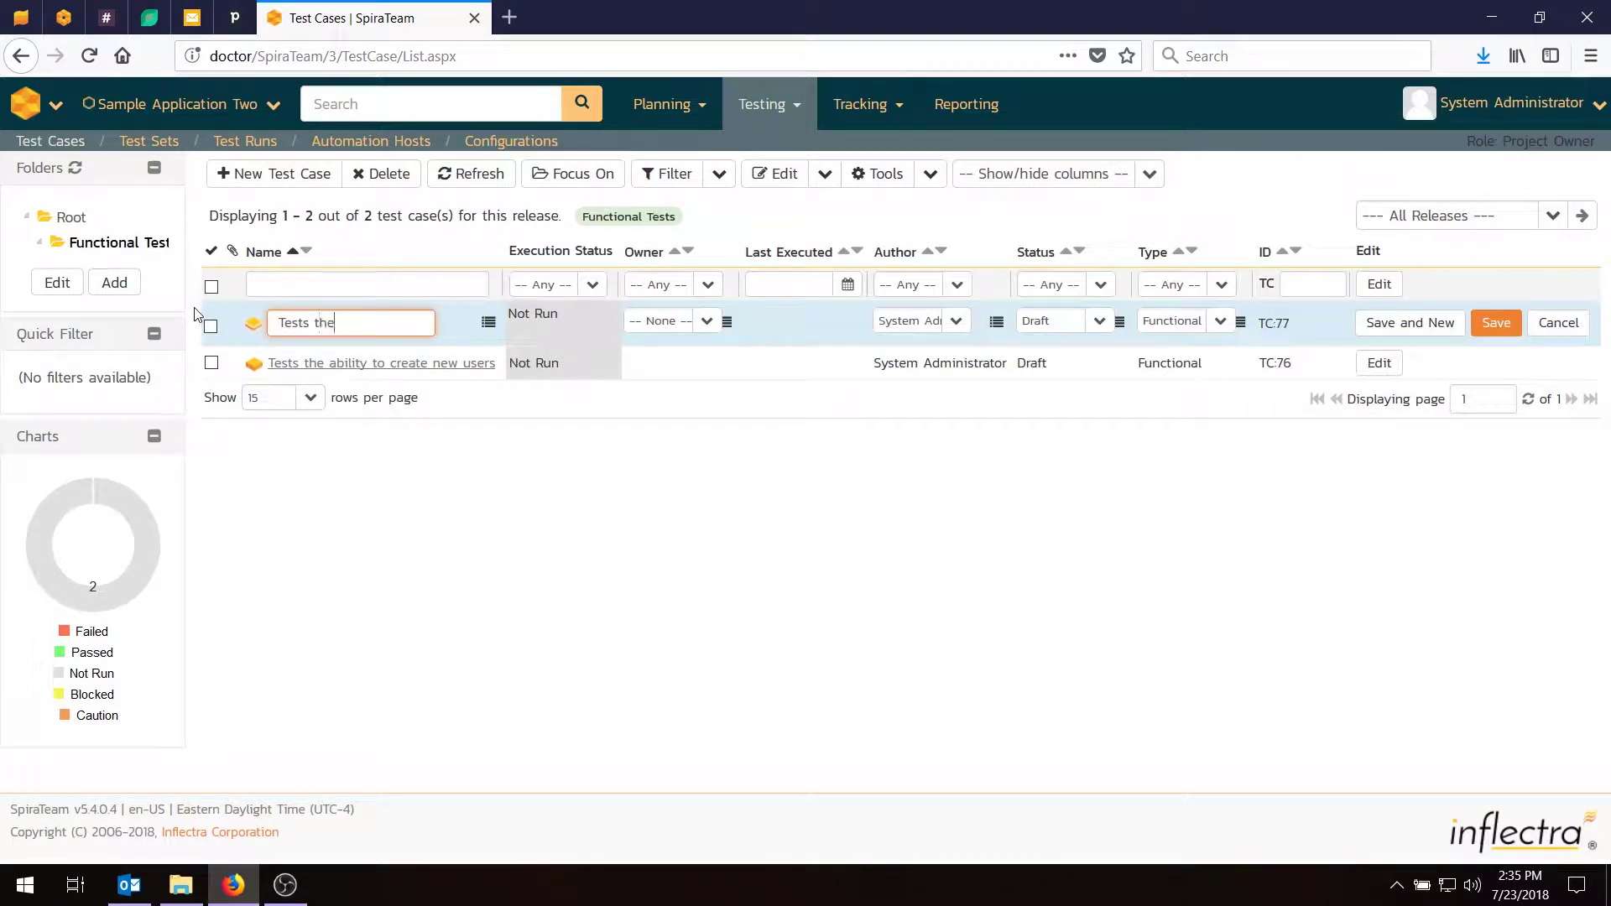
{"action": "type", "text": " ability to edit existing users"}
{"action": "left_click", "coordinate": [1393, 322]}
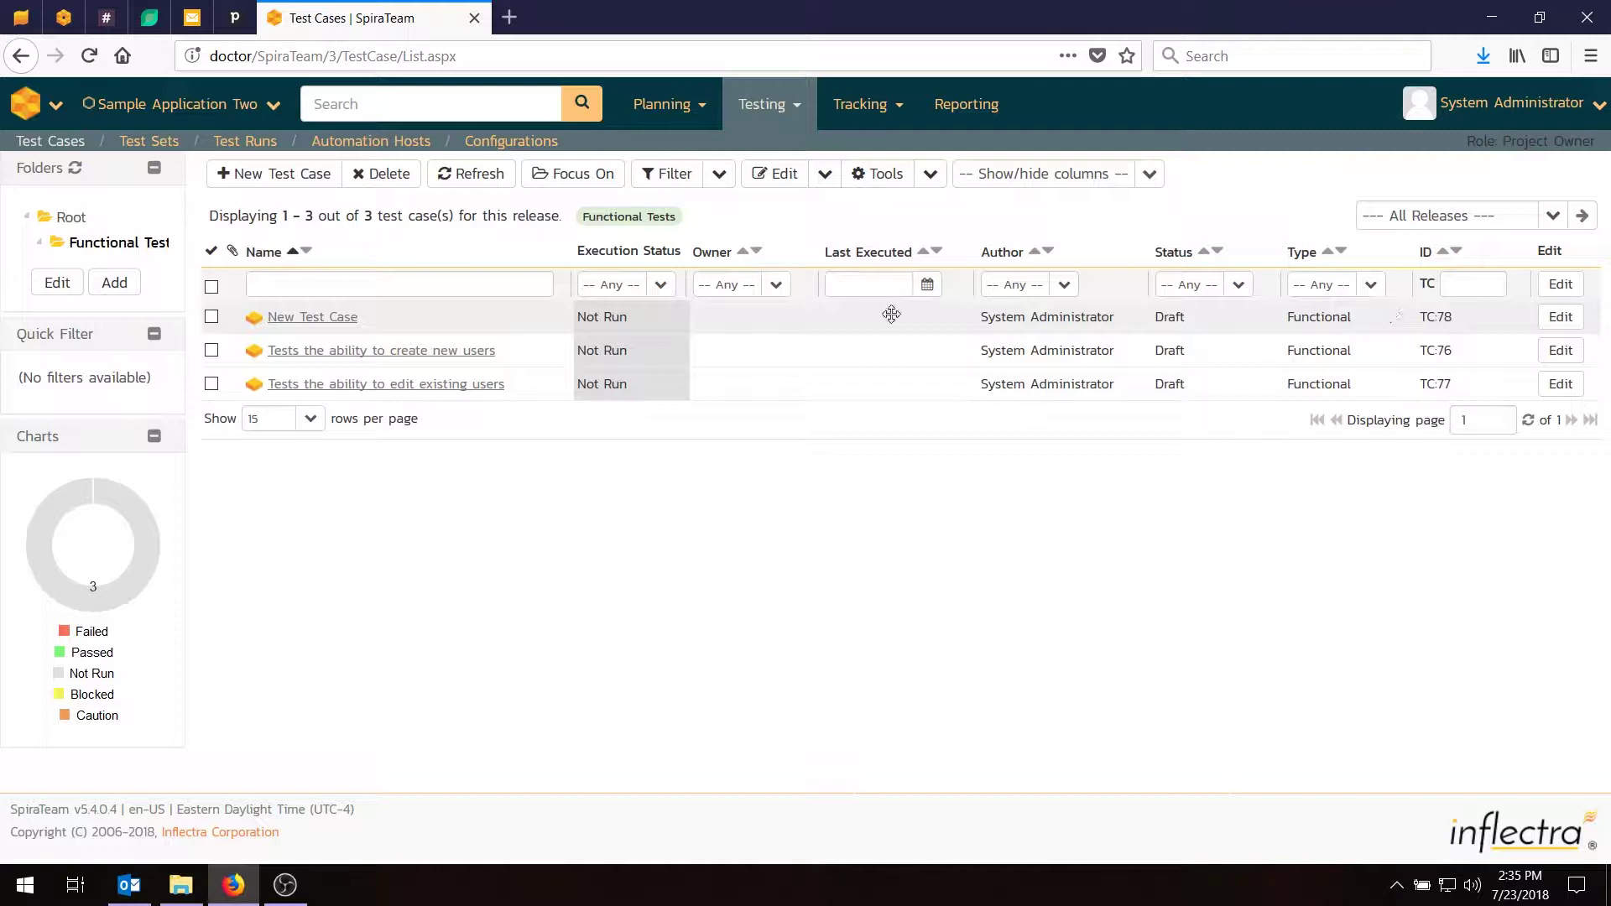
{"action": "type", "text": "Tests the abili"}
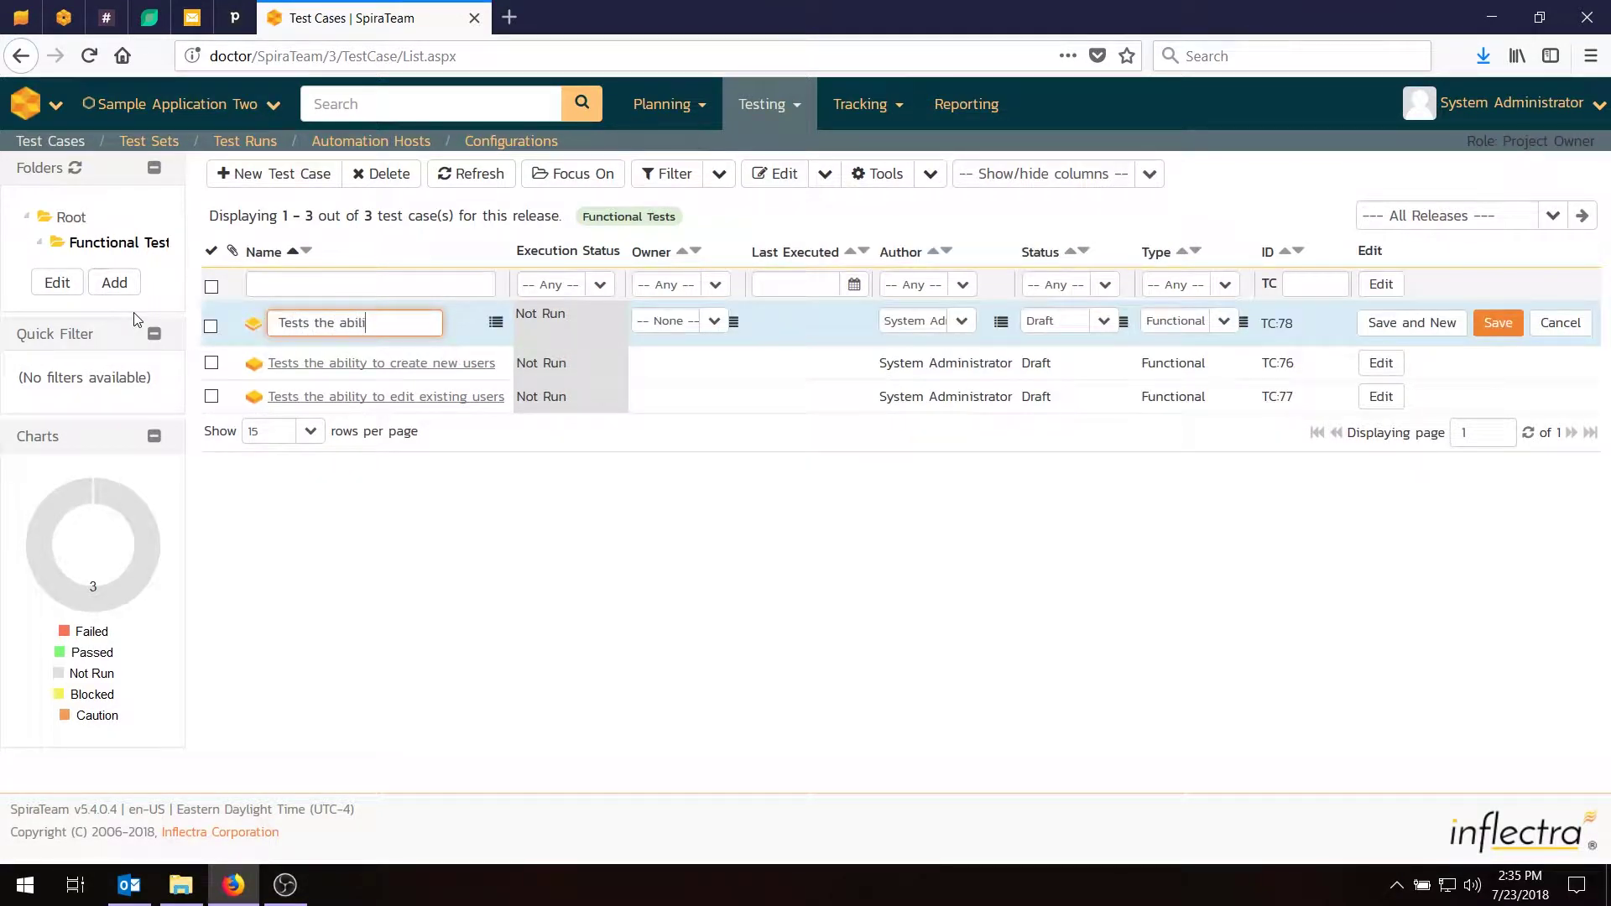
{"action": "type", "text": "ty to delete users"}
{"action": "key", "text": "Return"}
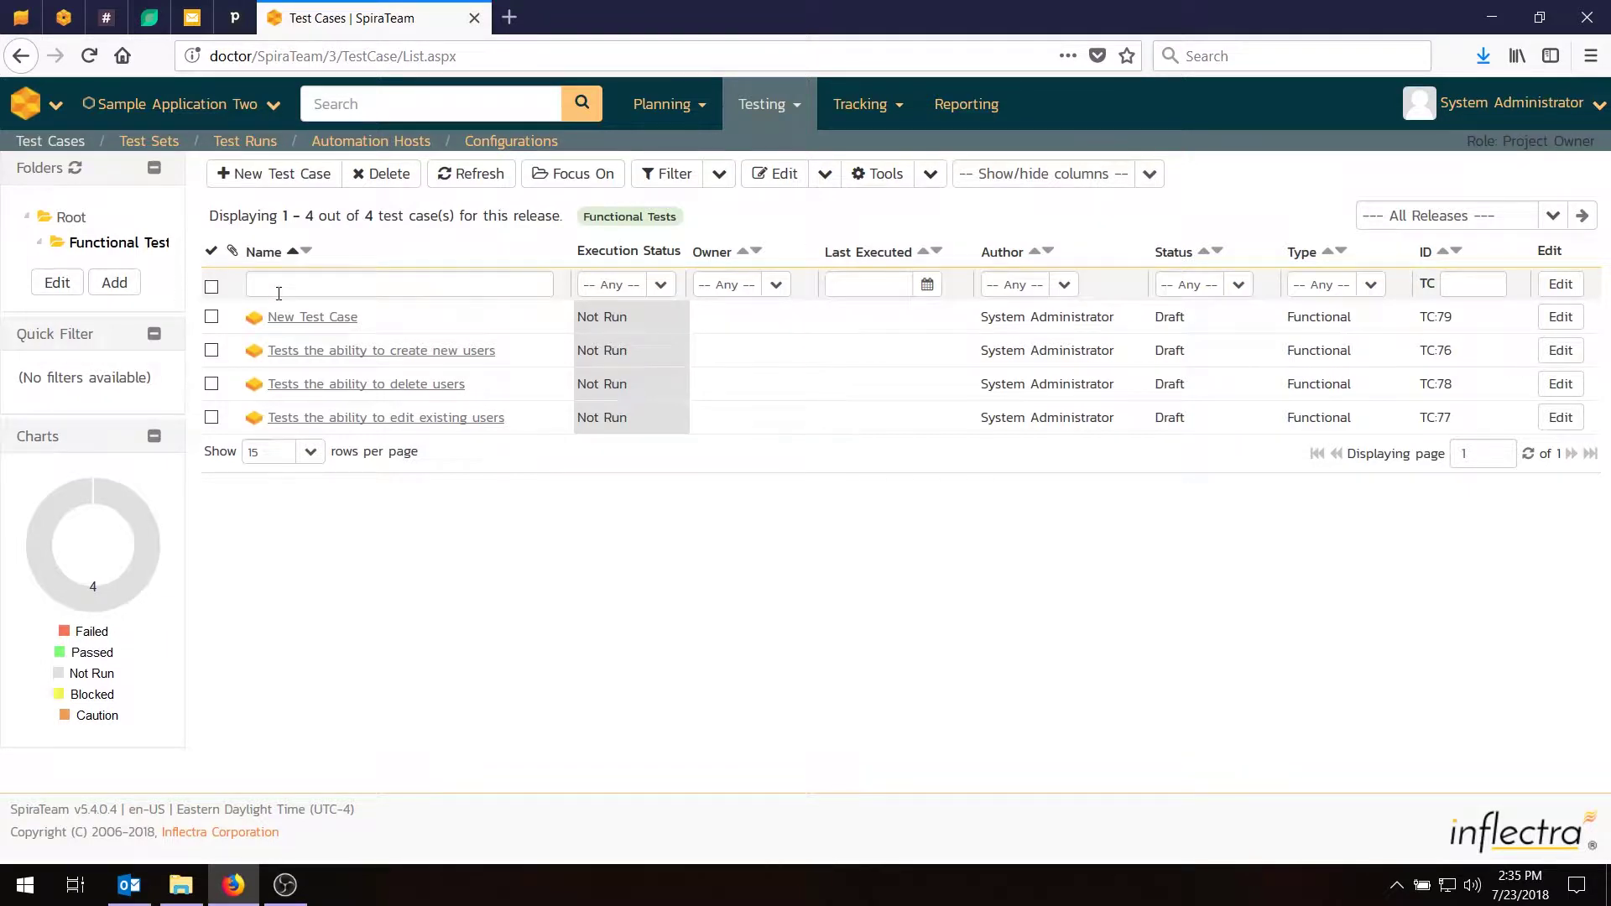
{"action": "type", "text": "Tes"}
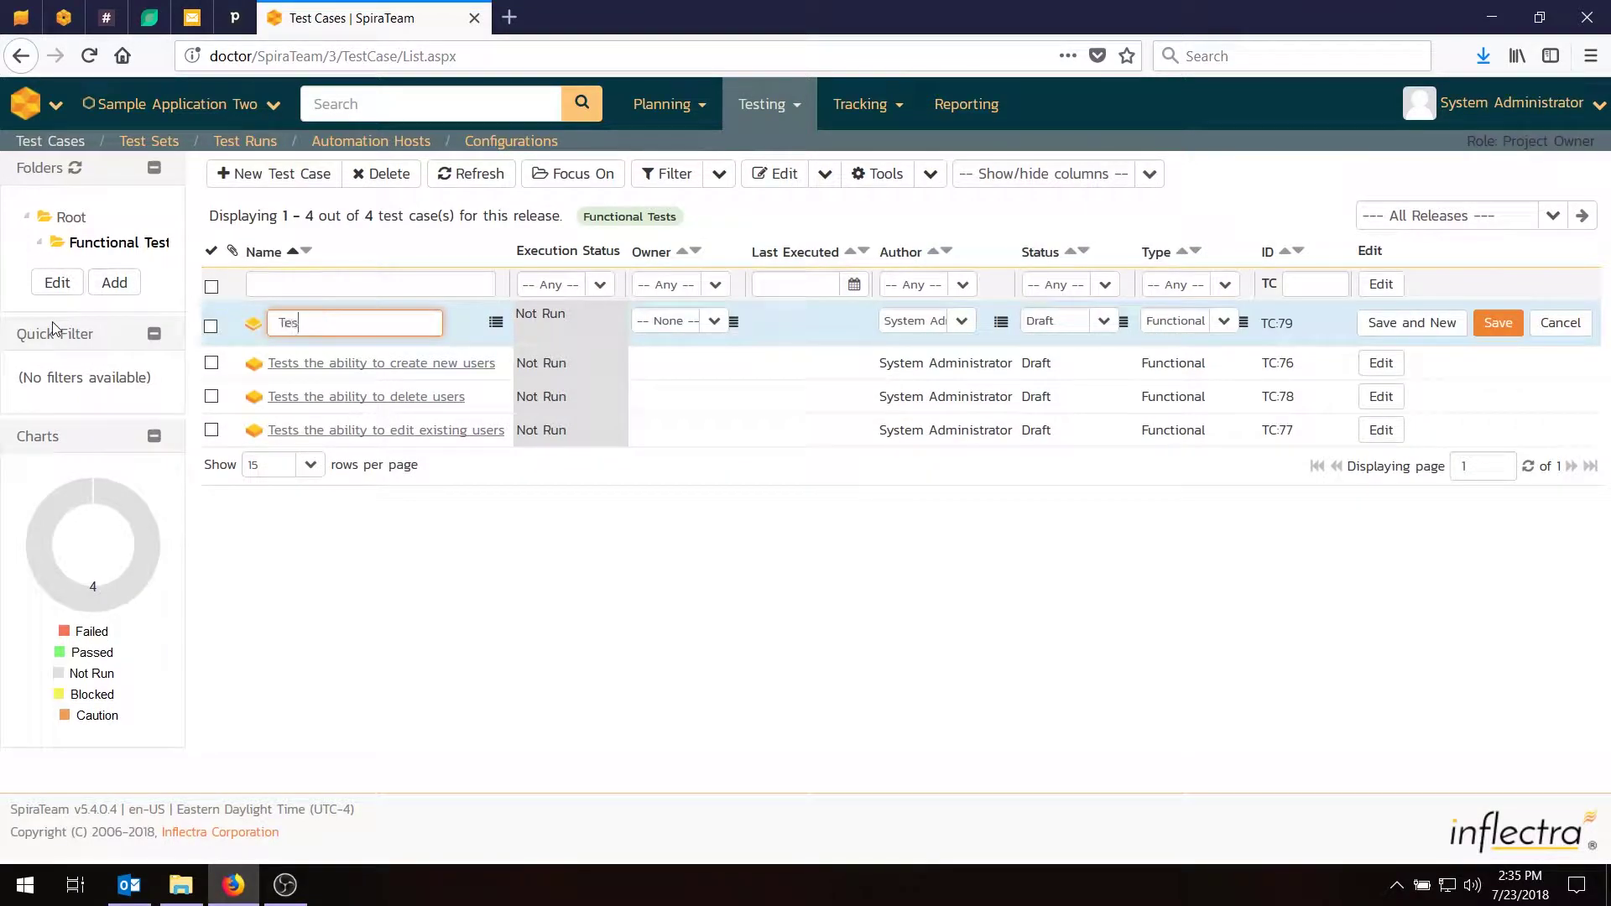
{"action": "type", "text": "ts the ability to edit notifications"}
{"action": "key", "text": "Return"}
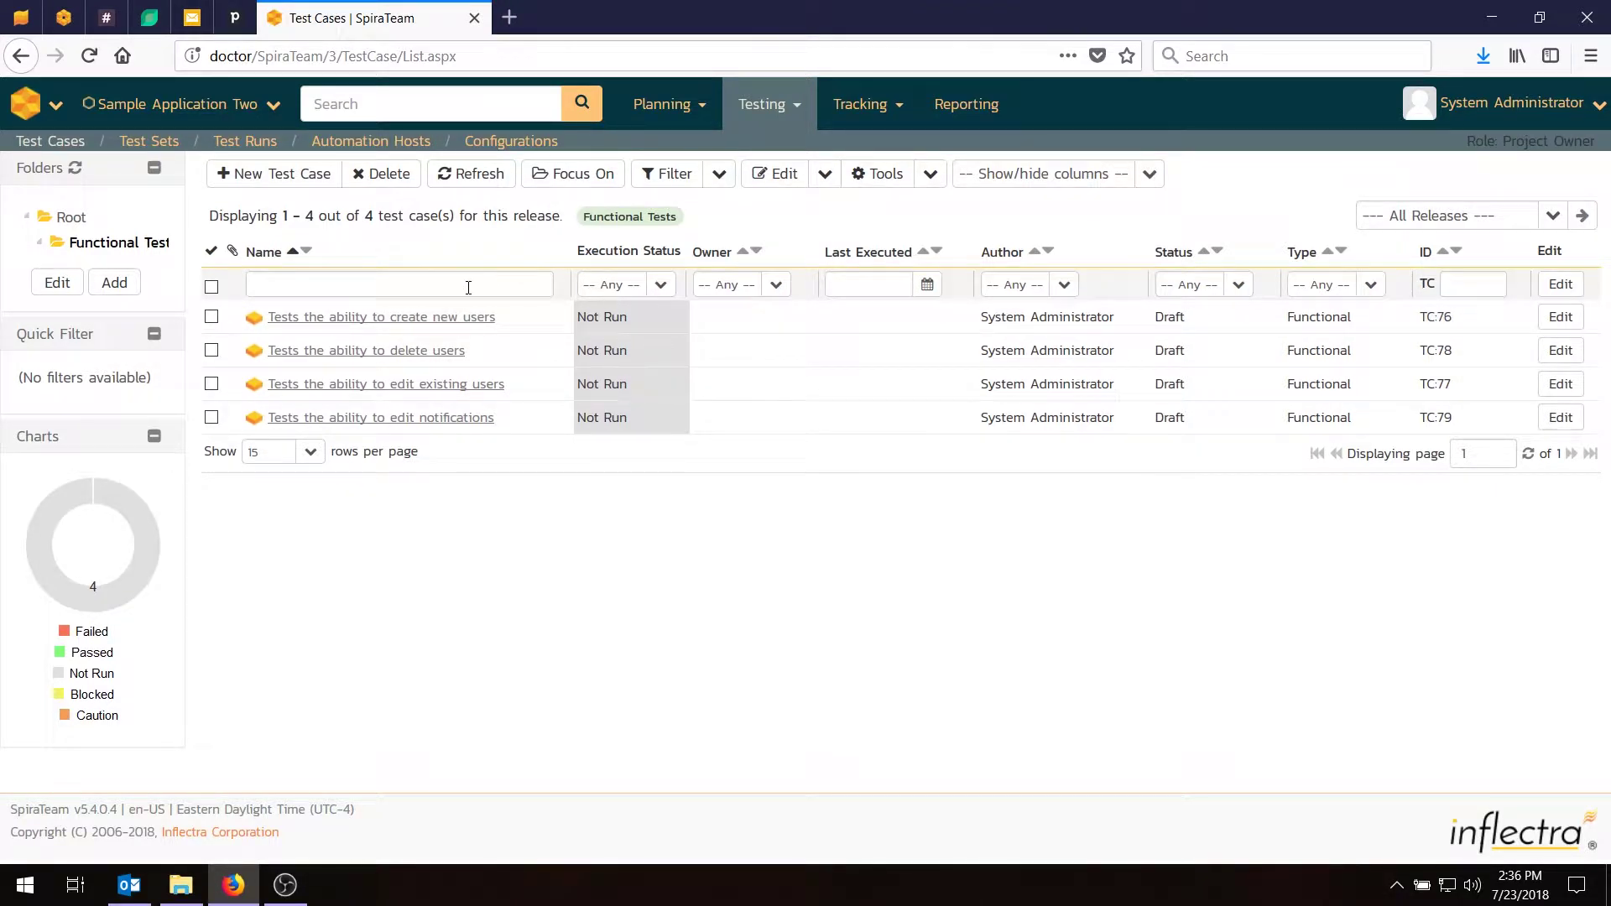
Open TC:76 'Tests the ability to create new users' and review its details page.
{"action": "left_click", "coordinate": [356, 321]}
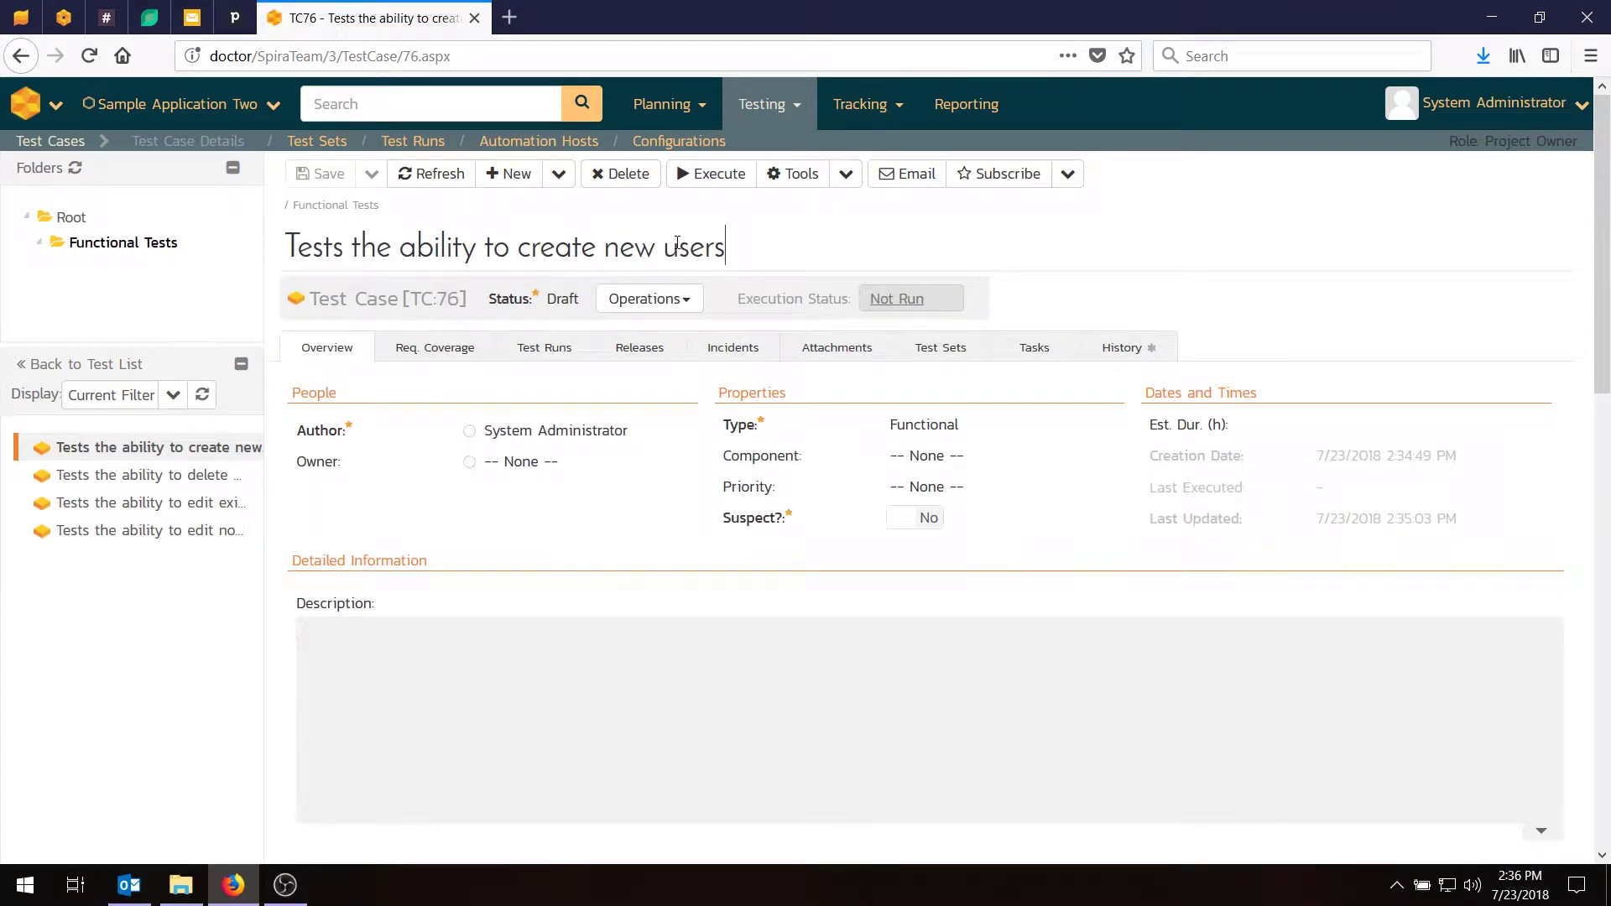
{"action": "left_click_drag", "start_coordinate": [727, 243], "coordinate": [229, 245]}
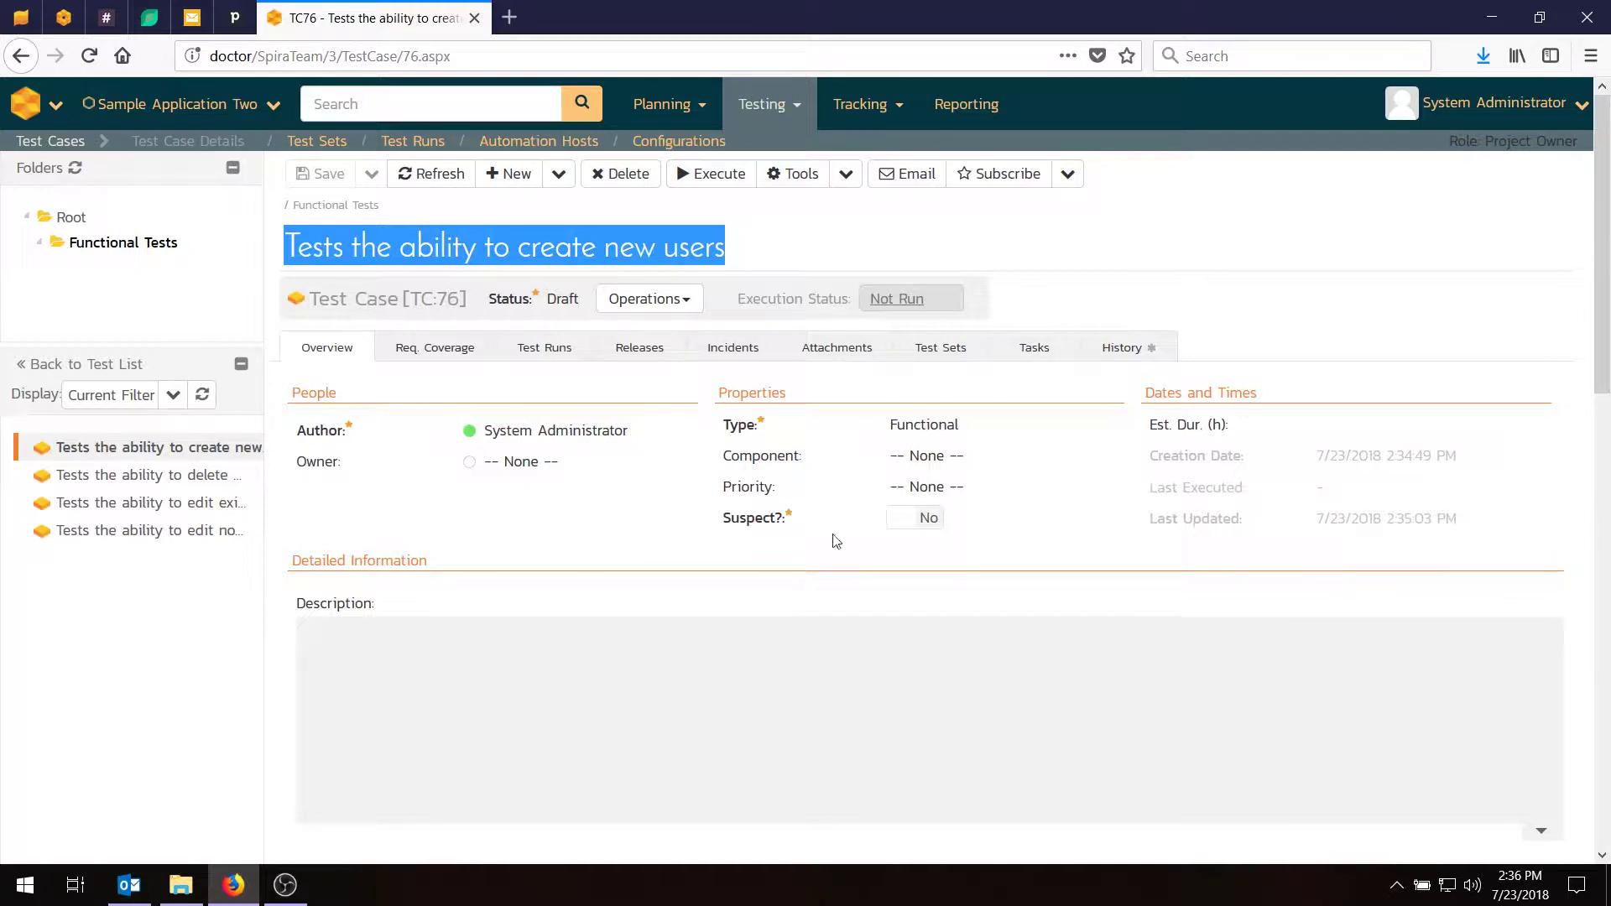
{"action": "scroll", "coordinate": [455, 586], "scroll_direction": "down", "scroll_amount": 1}
{"action": "scroll", "coordinate": [455, 585], "scroll_direction": "down", "scroll_amount": 4}
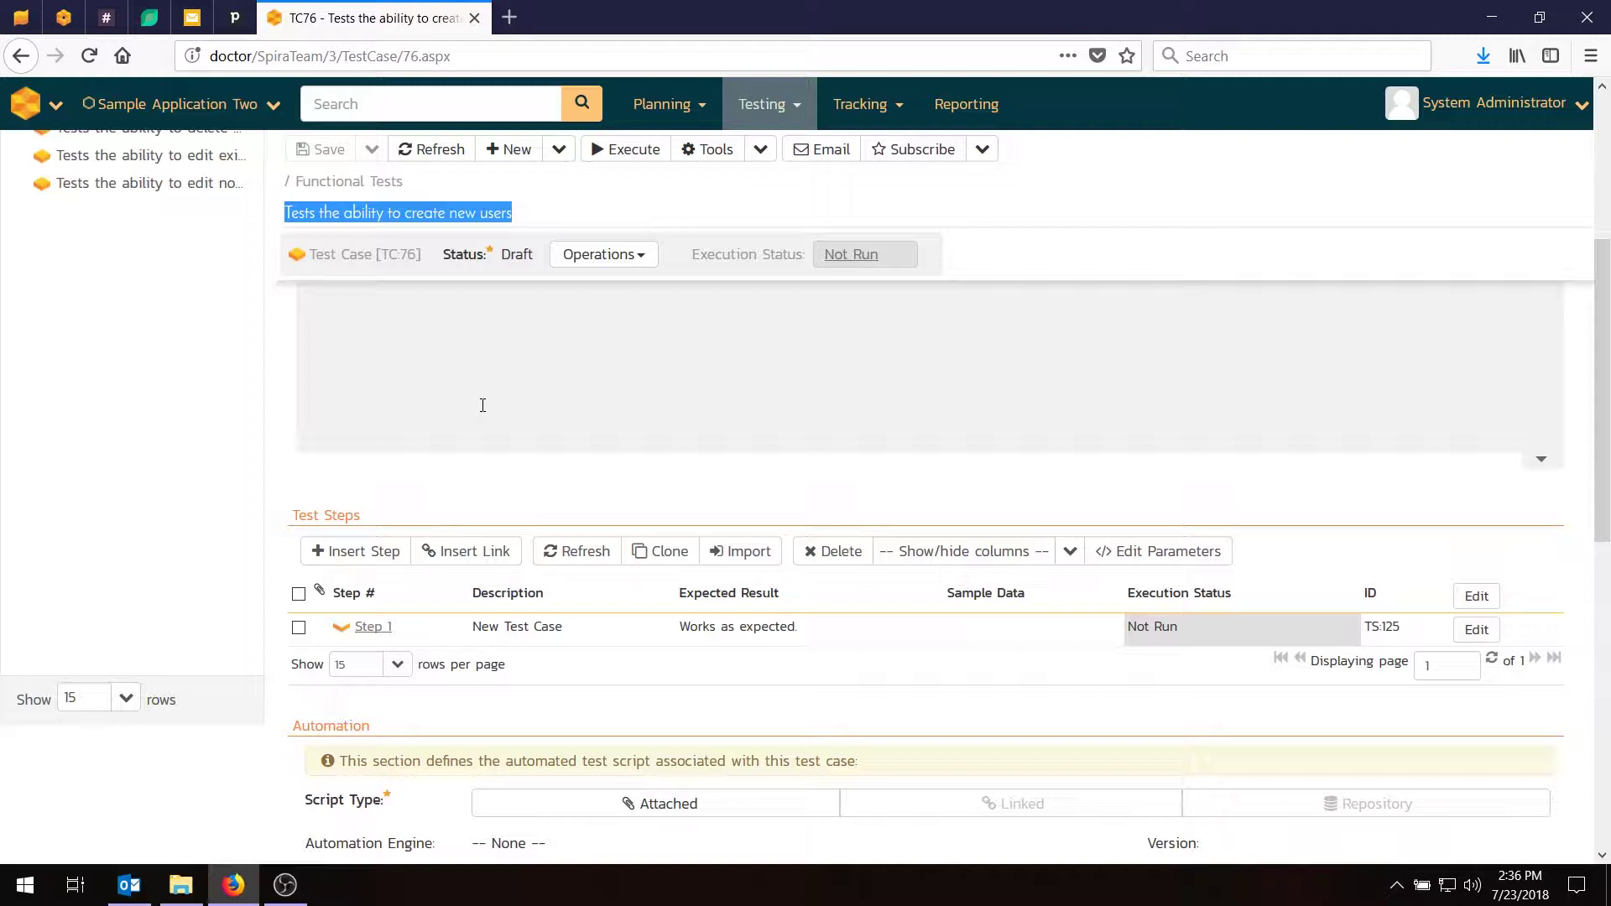
{"action": "scroll", "coordinate": [447, 486], "scroll_direction": "down", "scroll_amount": 1}
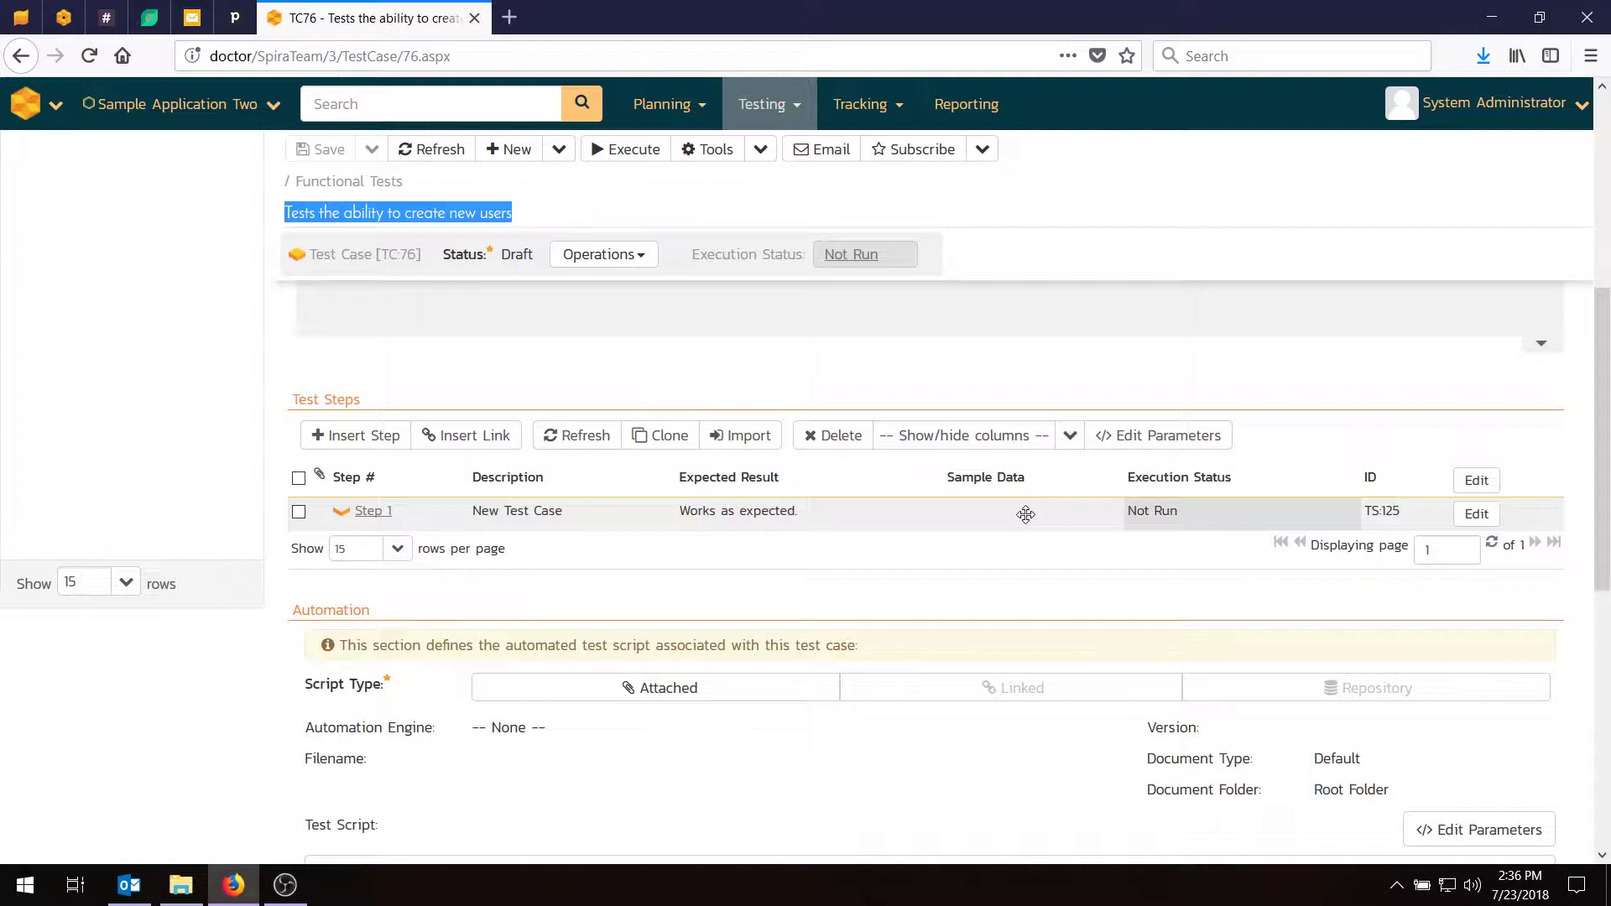
{"action": "scroll", "coordinate": [1003, 539], "scroll_direction": "up", "scroll_amount": 4}
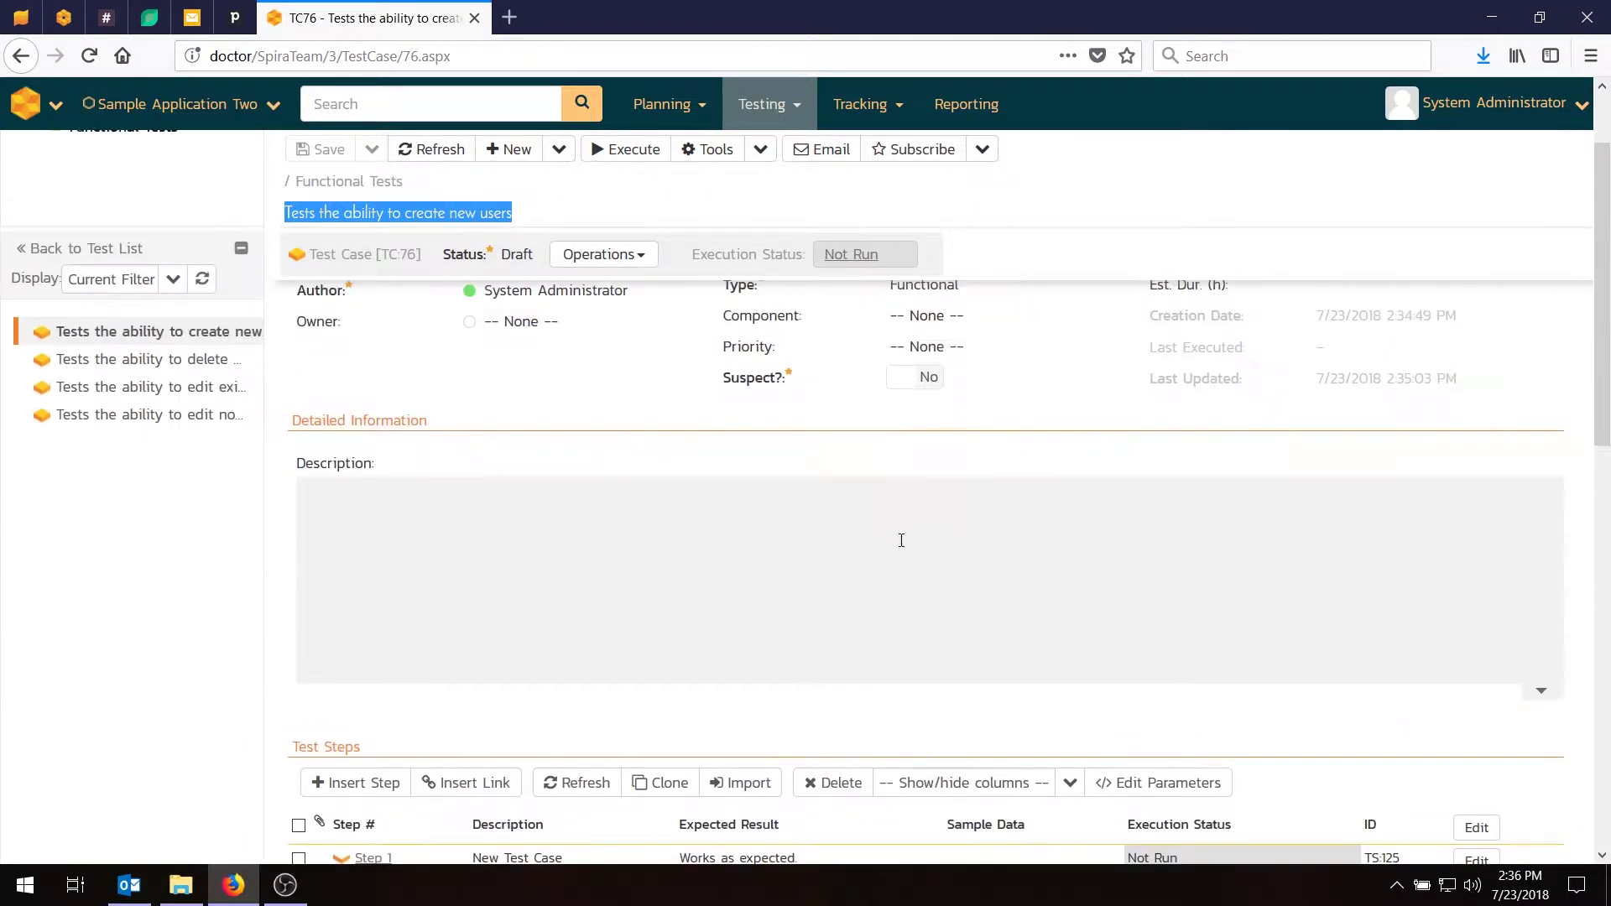
Describe TC:76 as verifying new users can be added with all fields saved correctly, and save.
{"action": "left_click", "coordinate": [618, 565]}
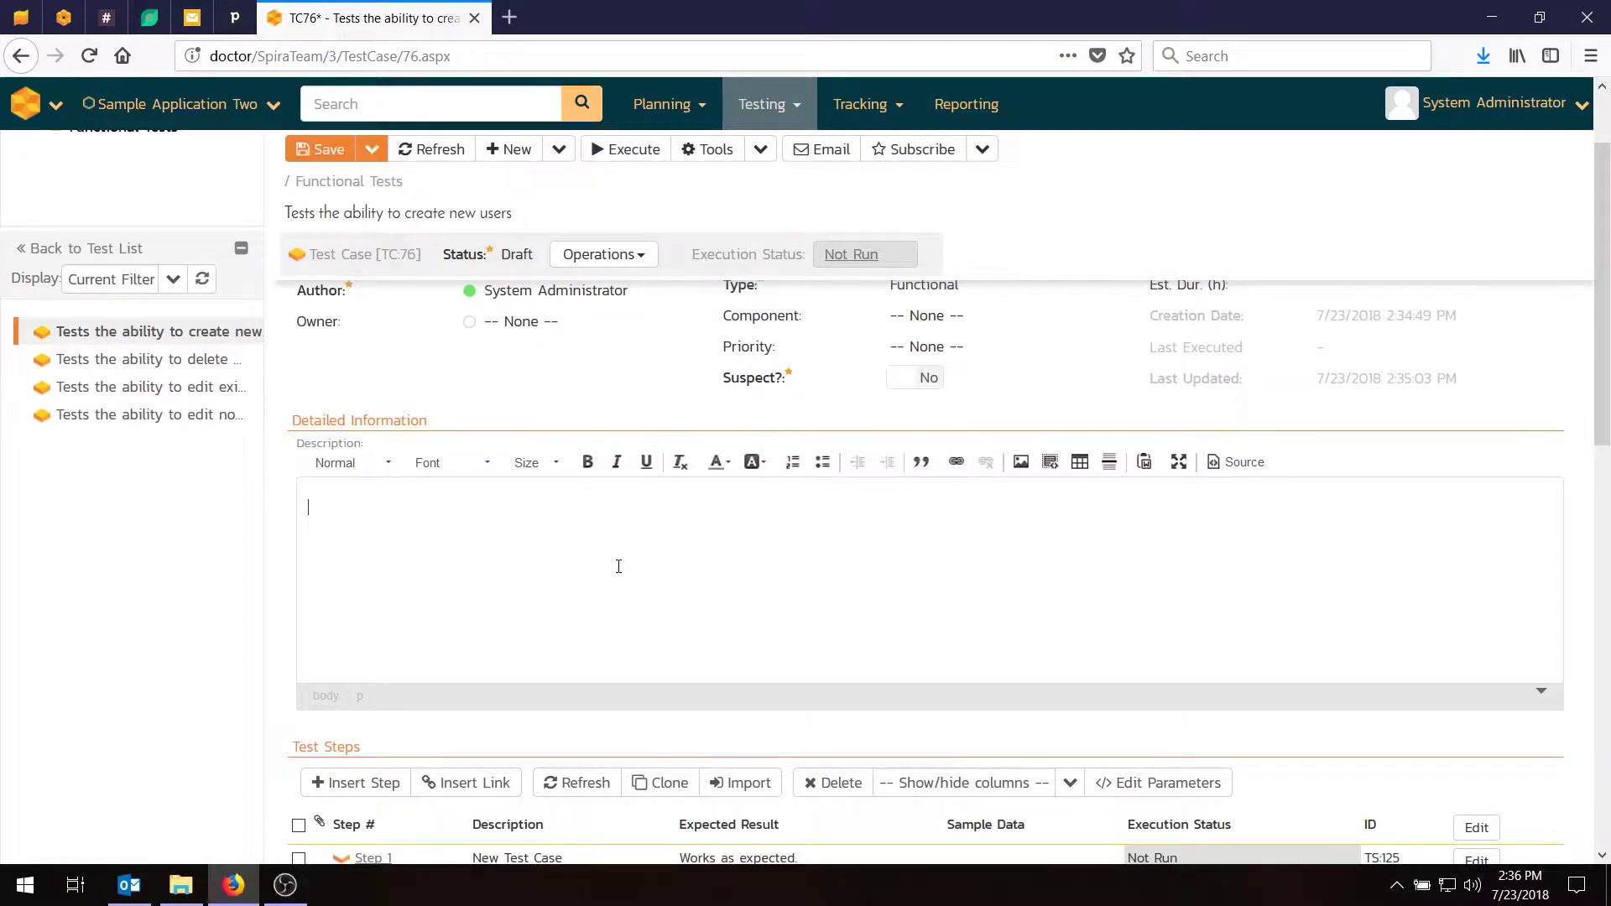
{"action": "type", "text": "This test step verifies that you c"}
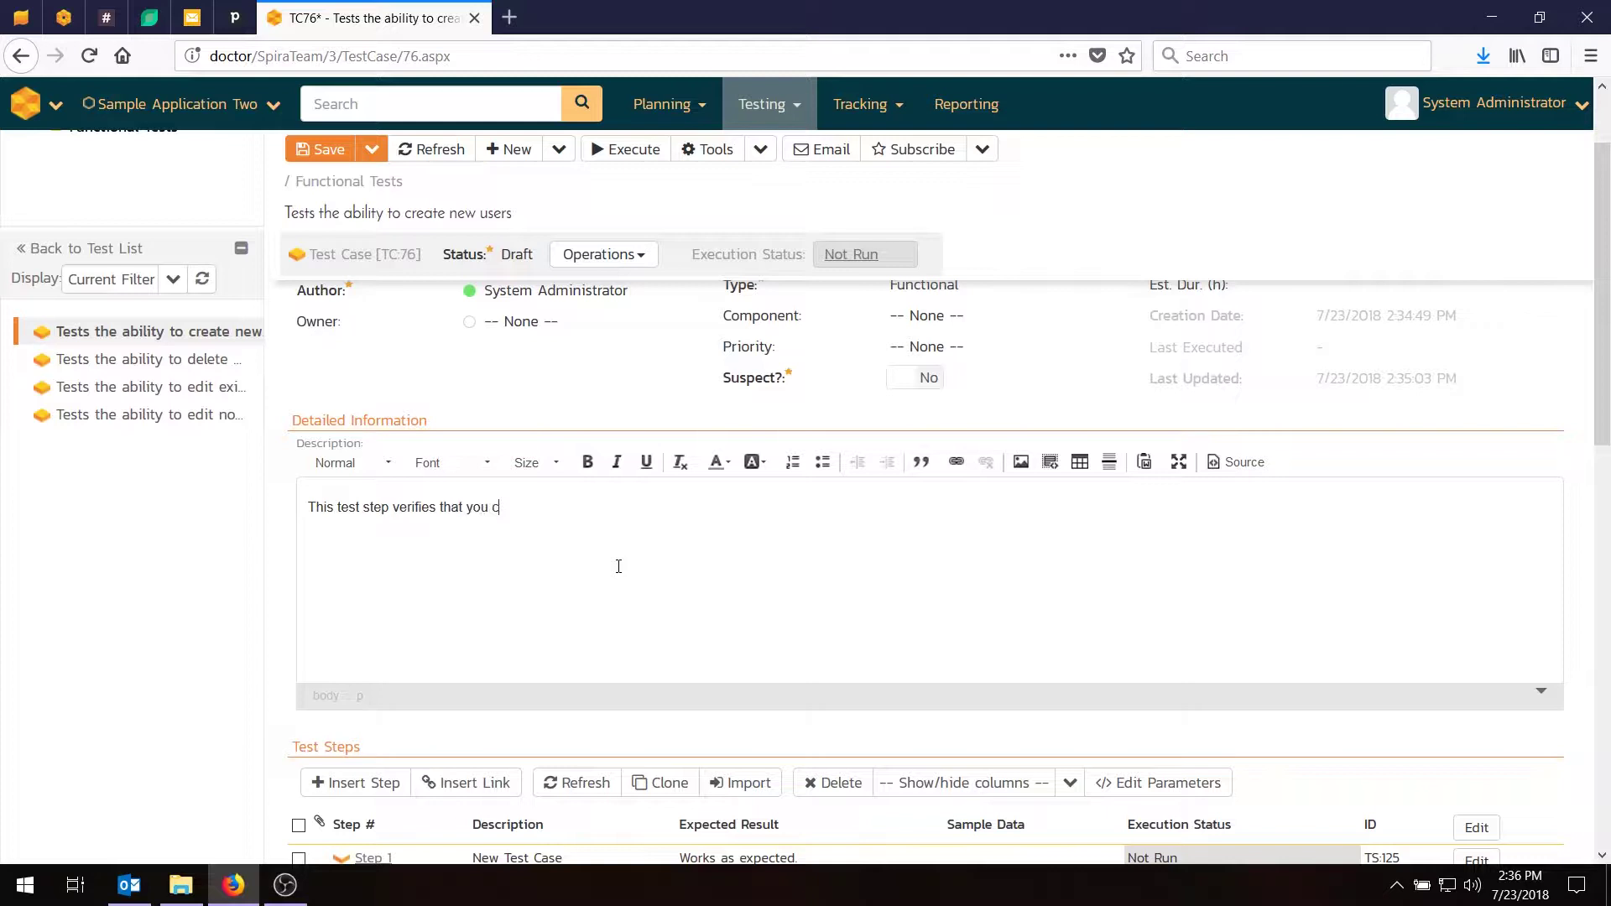
{"action": "type", "text": "an new users to he"}
{"action": "key", "text": "BackSpace"}
{"action": "key", "text": "BackSpace"}
{"action": "key", "text": "BackSpace"}
{"action": "type", "text": "the system and all"}
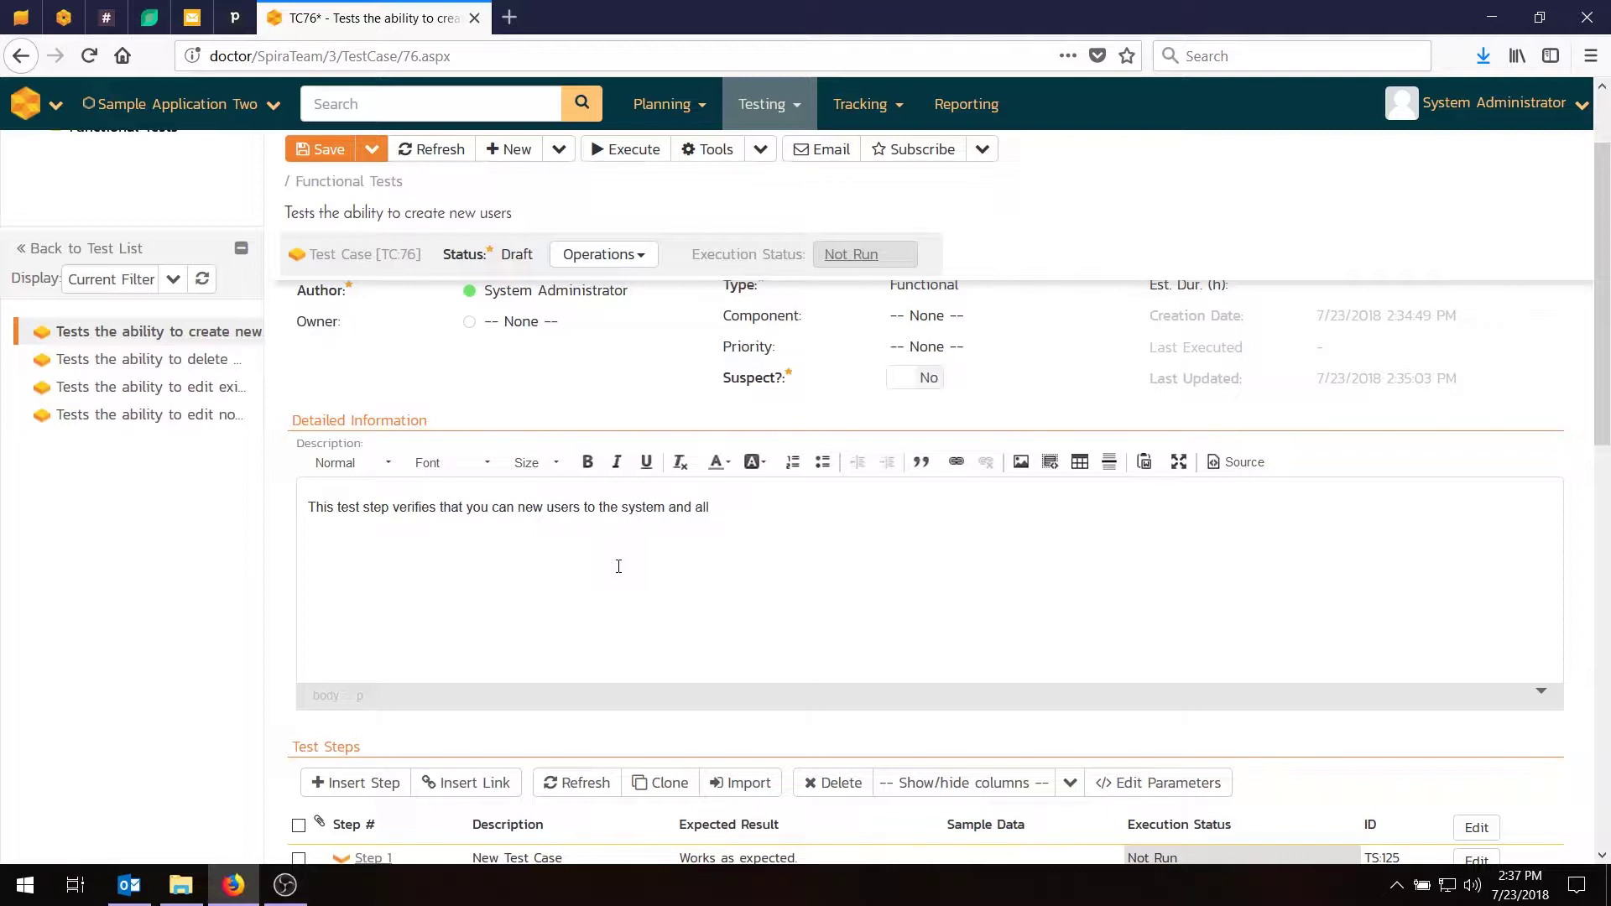
{"action": "type", "text": " the fields get saved correctly."}
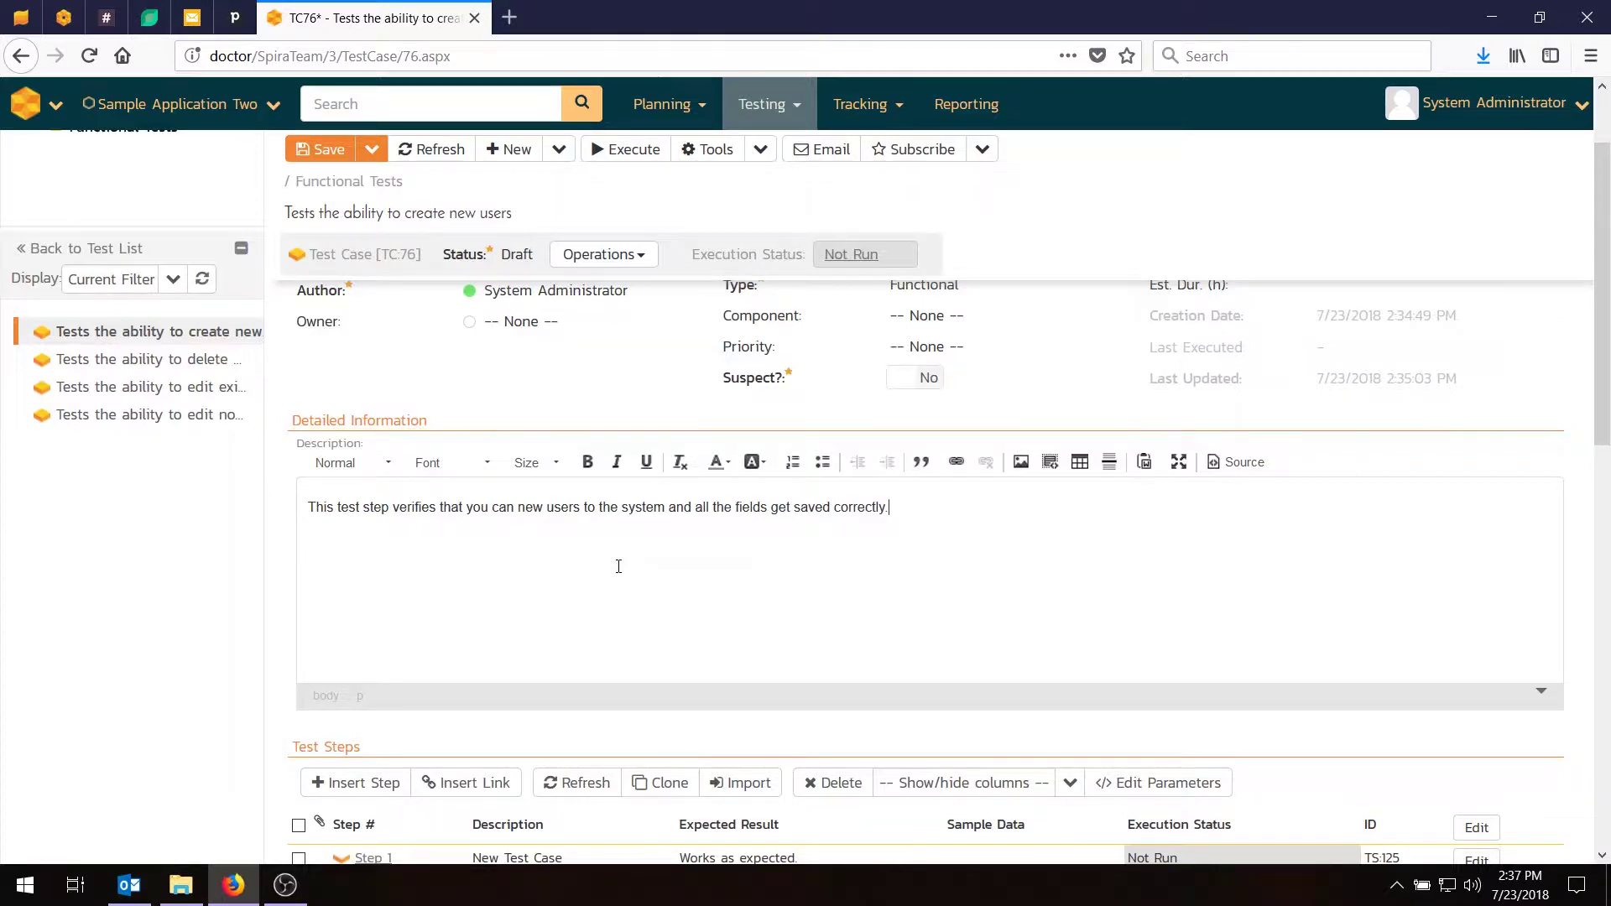
{"action": "key", "text": "ctrl+s"}
{"action": "scroll", "coordinate": [605, 527], "scroll_direction": "down", "scroll_amount": 5}
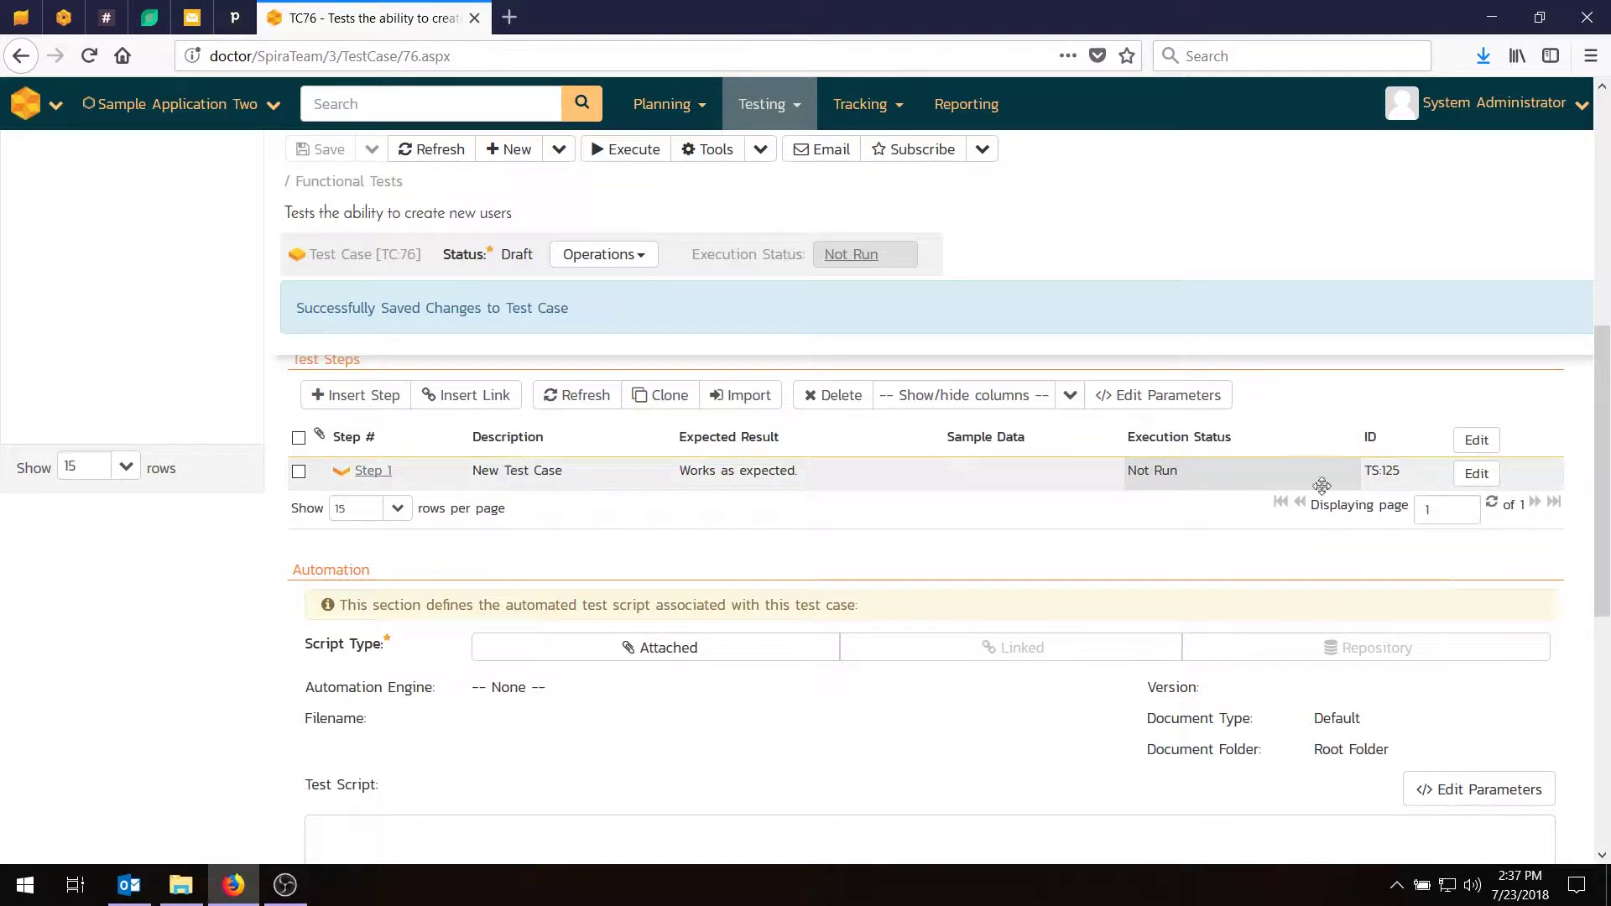
Set Step 1 to 'Click on the link to create a new user', expecting the new user screen.
{"action": "left_click", "coordinate": [1487, 480]}
{"action": "left_click_drag", "start_coordinate": [560, 604], "coordinate": [230, 527]}
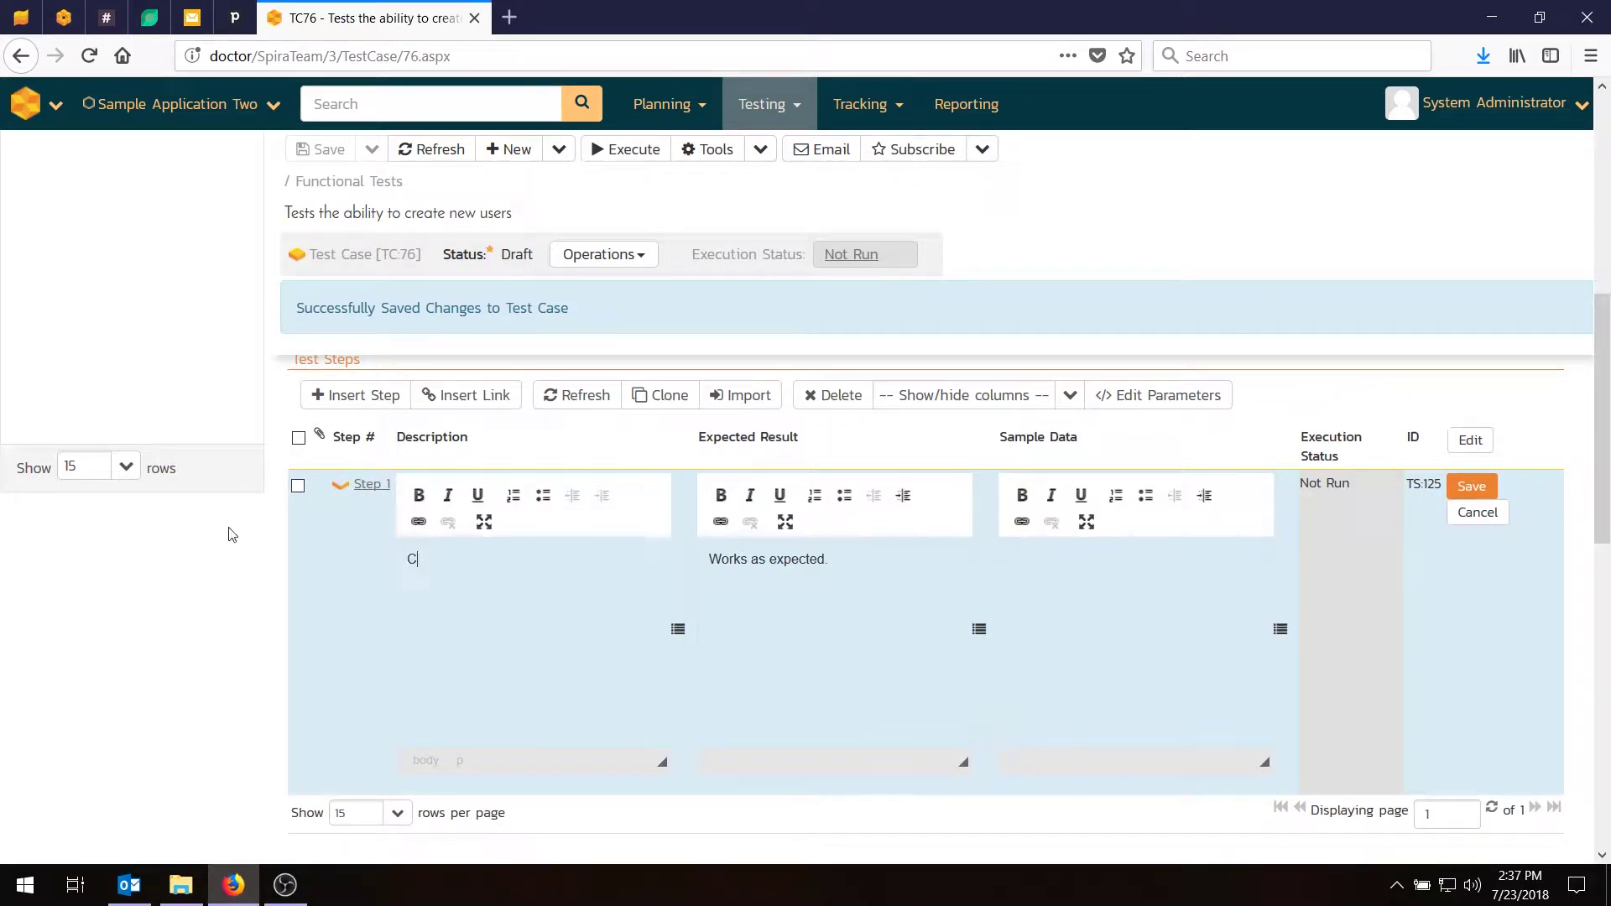
{"action": "type", "text": "lick"}
{"action": "type", "text": " on the link to create a ew"}
{"action": "type", "text": " new"}
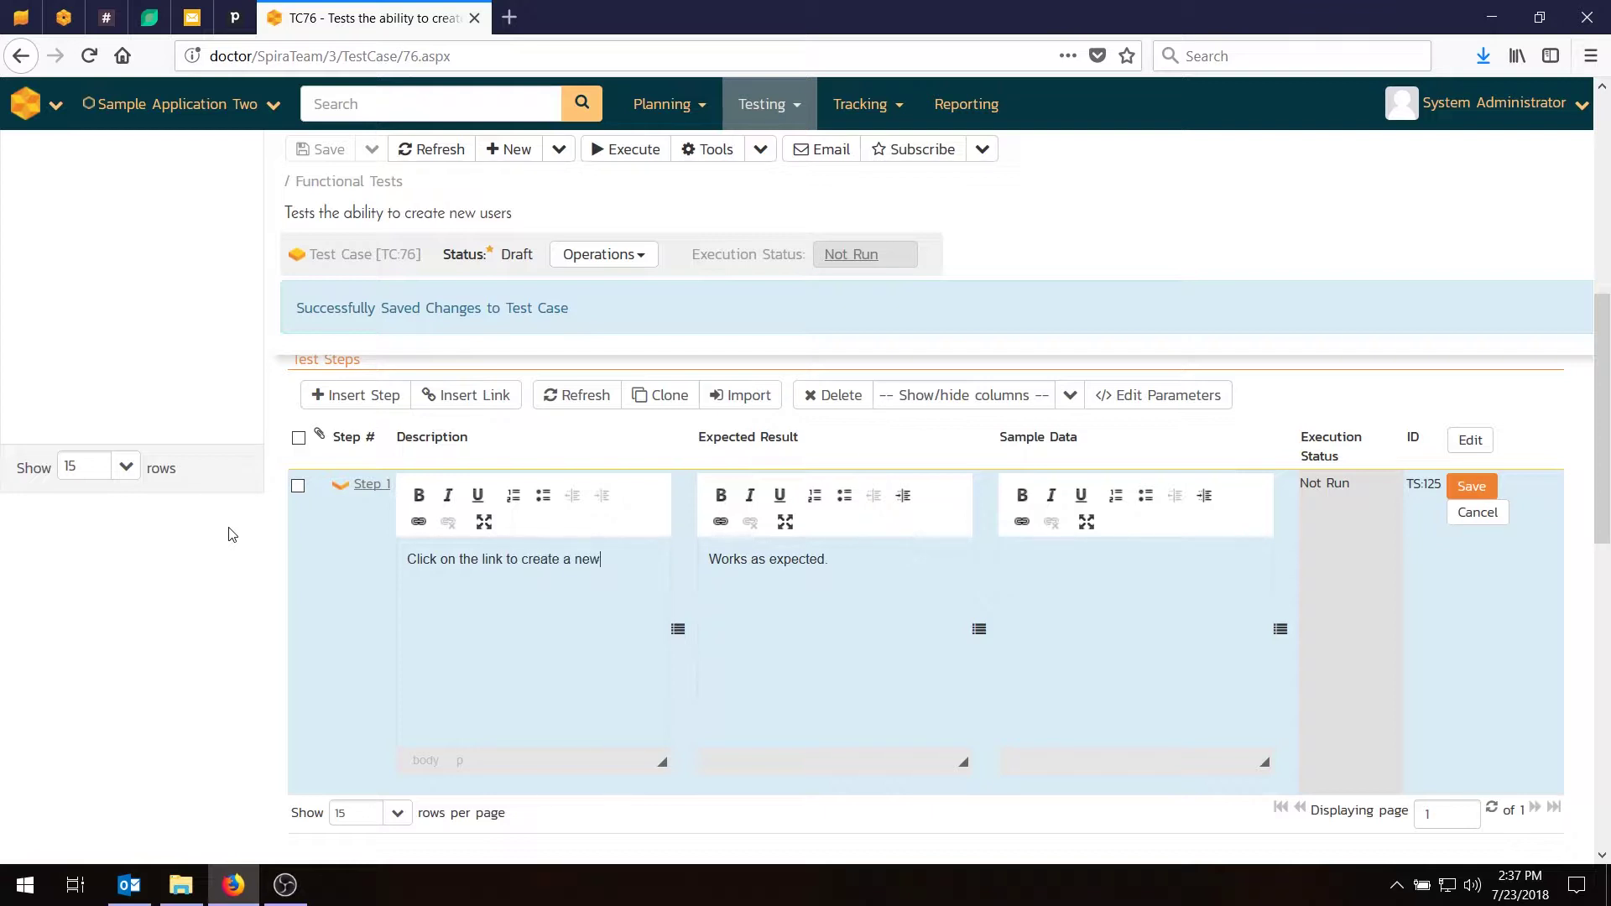
{"action": "type", "text": " user"}
{"action": "key", "text": "Tab"}
{"action": "key", "text": "ctrl+a"}
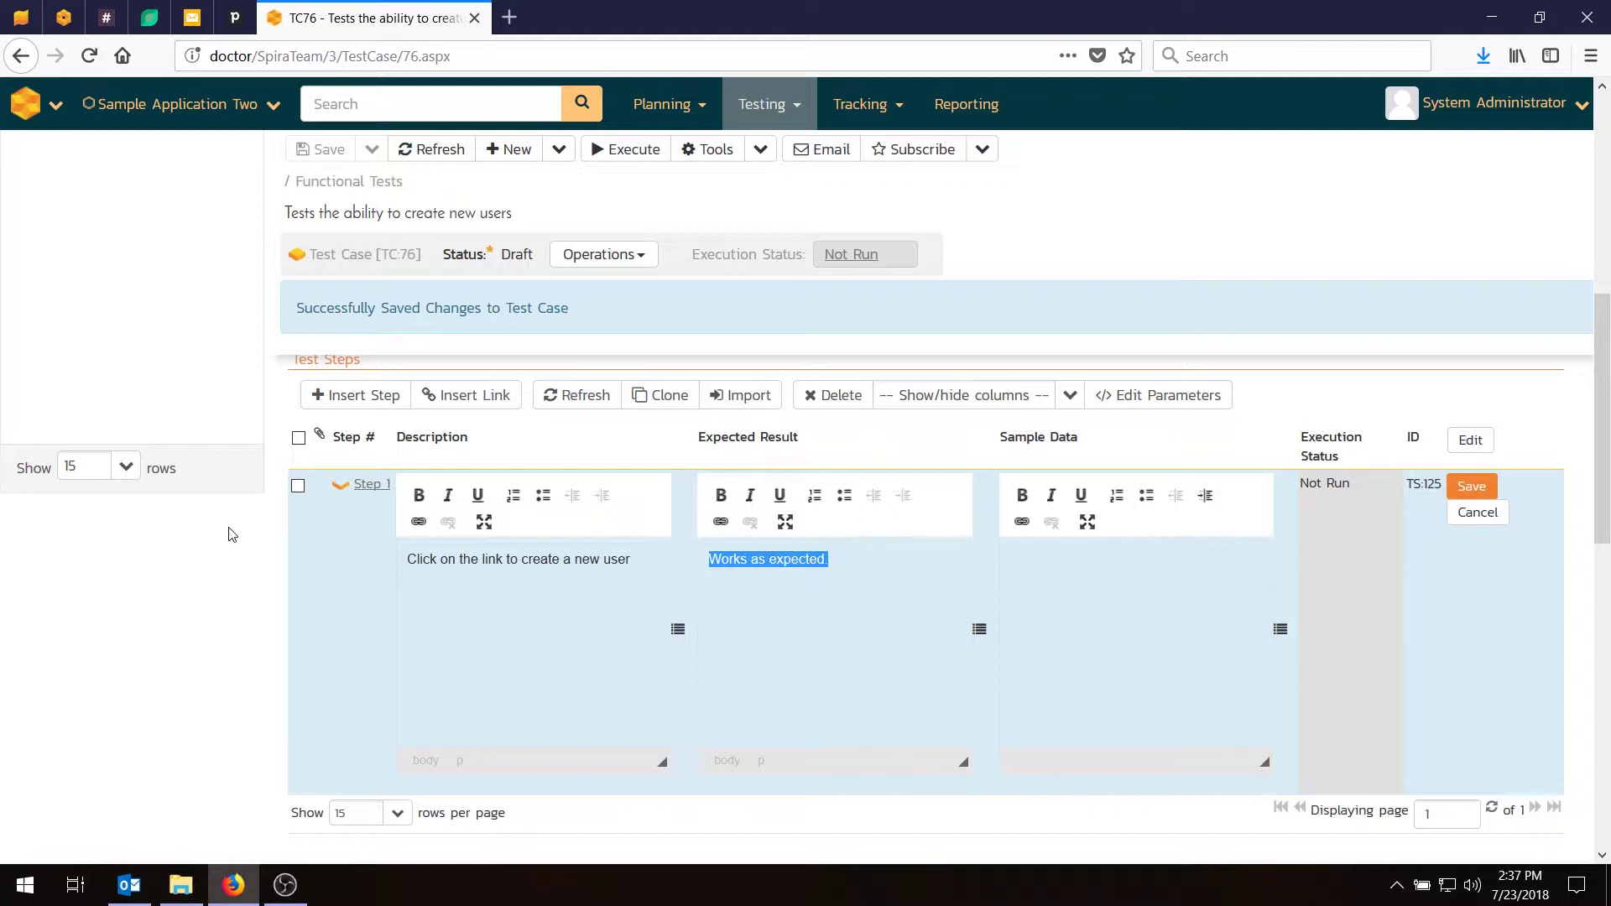
{"action": "type", "text": "The new ue"}
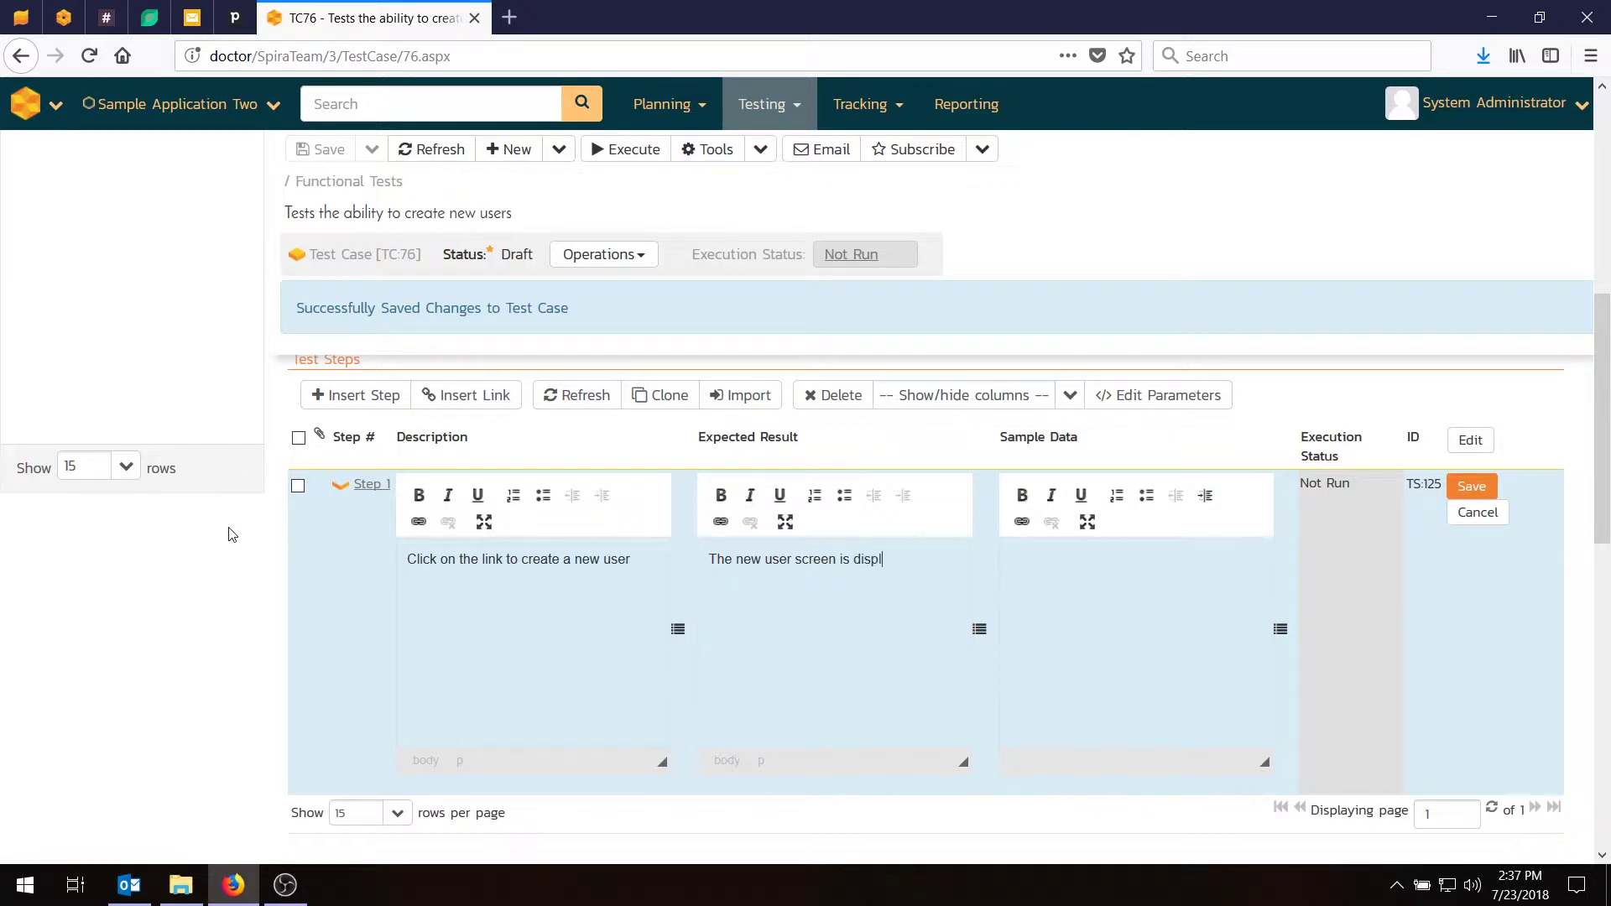
{"action": "left_click", "coordinate": [1469, 485]}
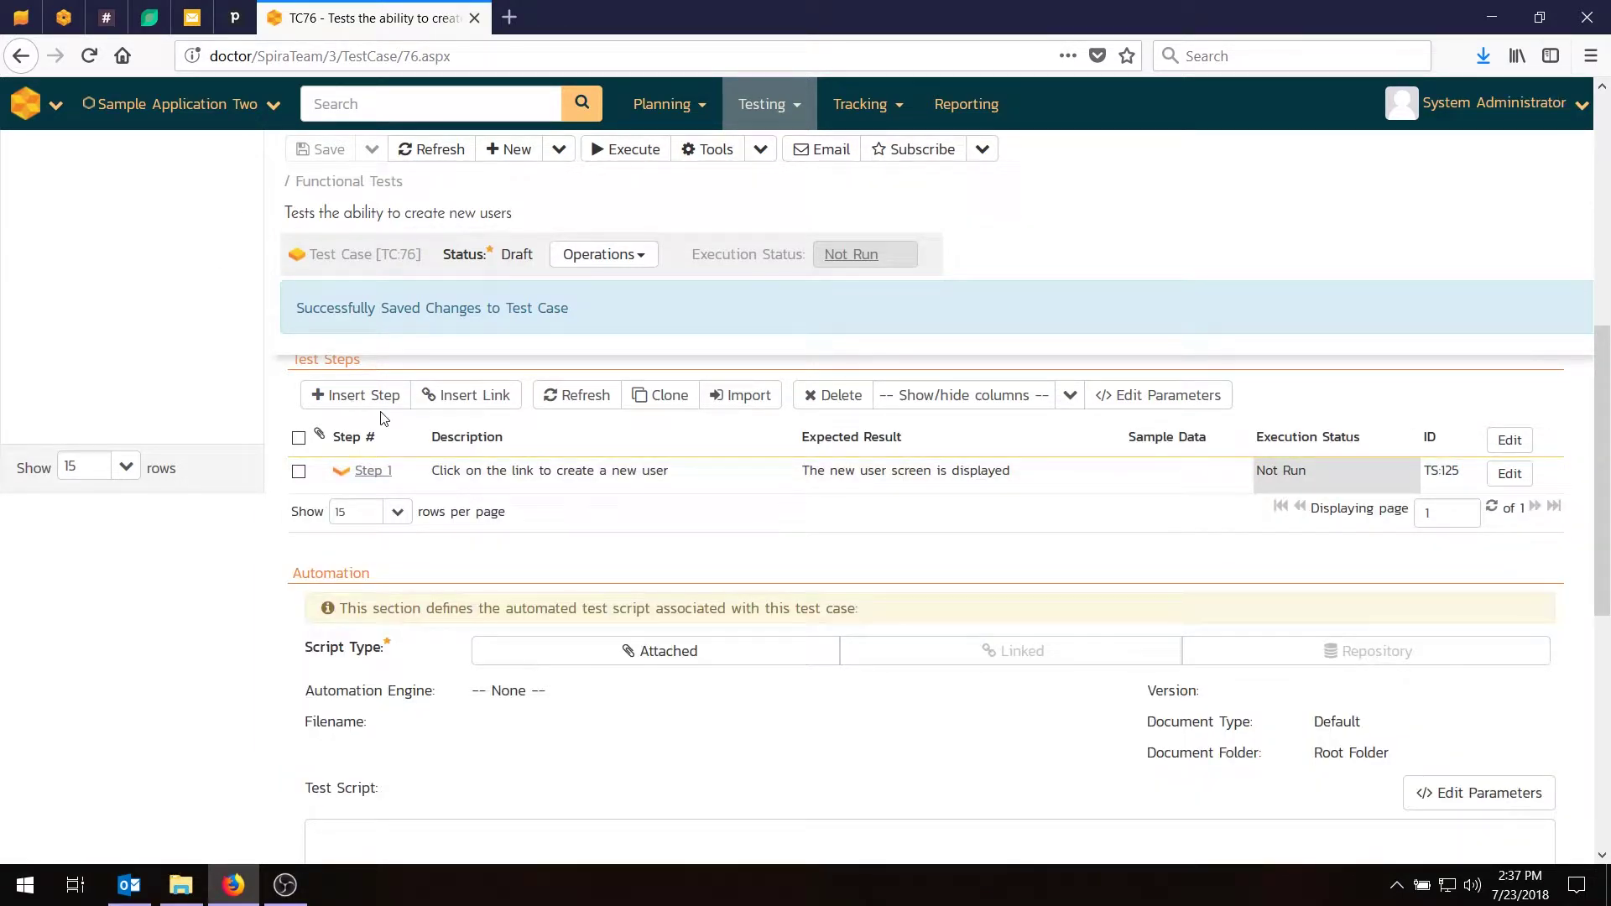
Insert Step 2: enter the new user's name, email and password, expecting 'Data is accepted'.
{"action": "left_click", "coordinate": [372, 404]}
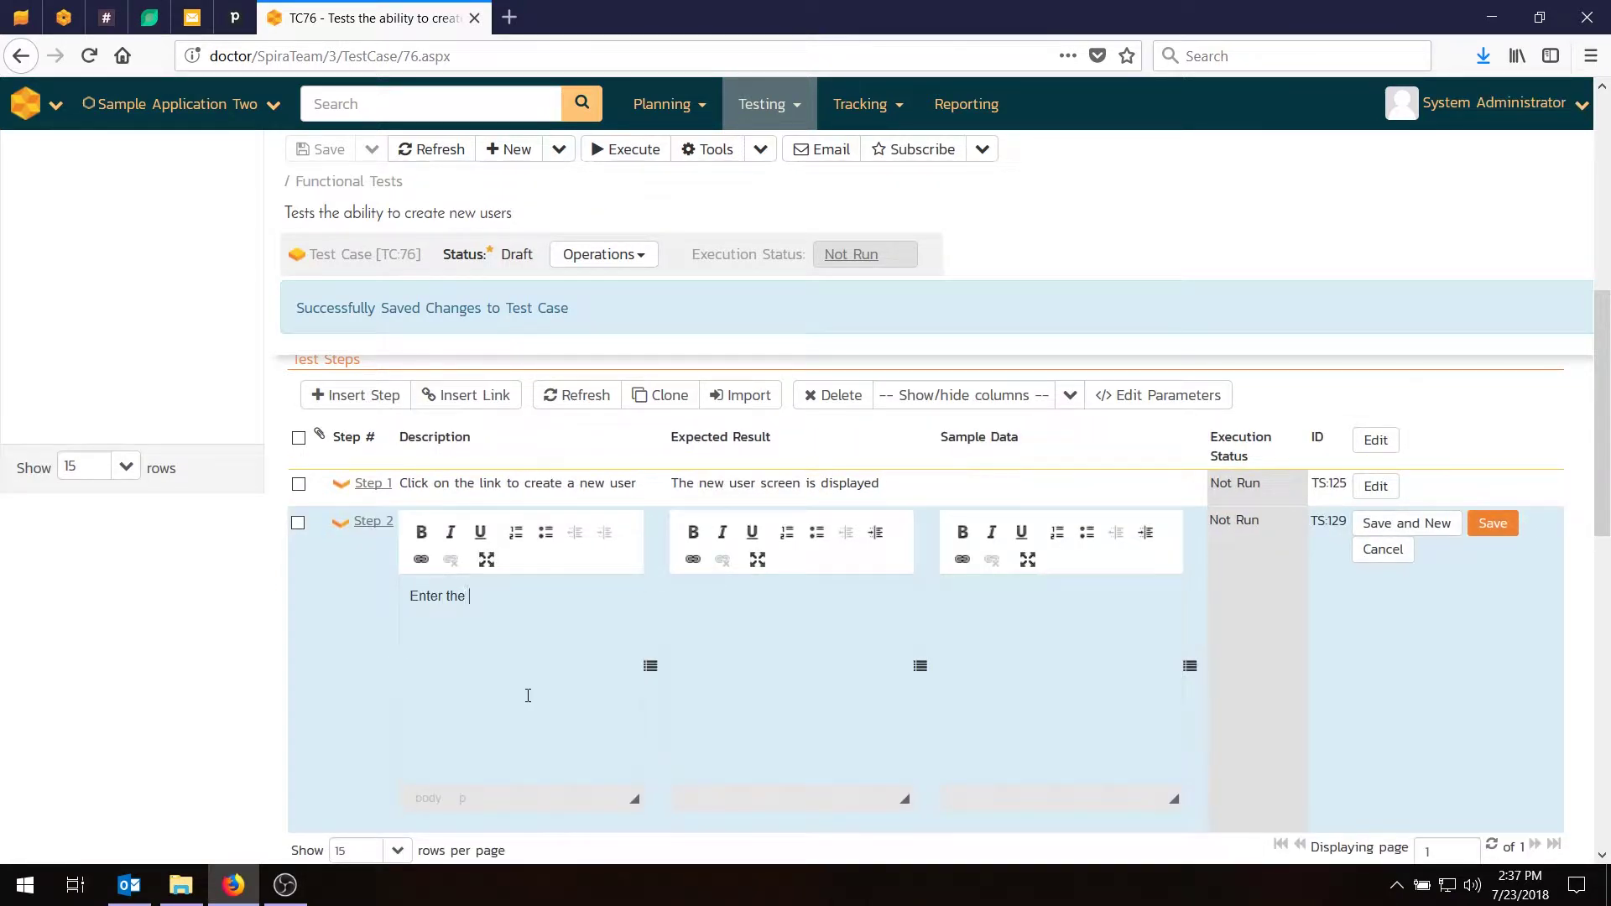
{"action": "type", "text": "Enter the name, email address, and passwor"}
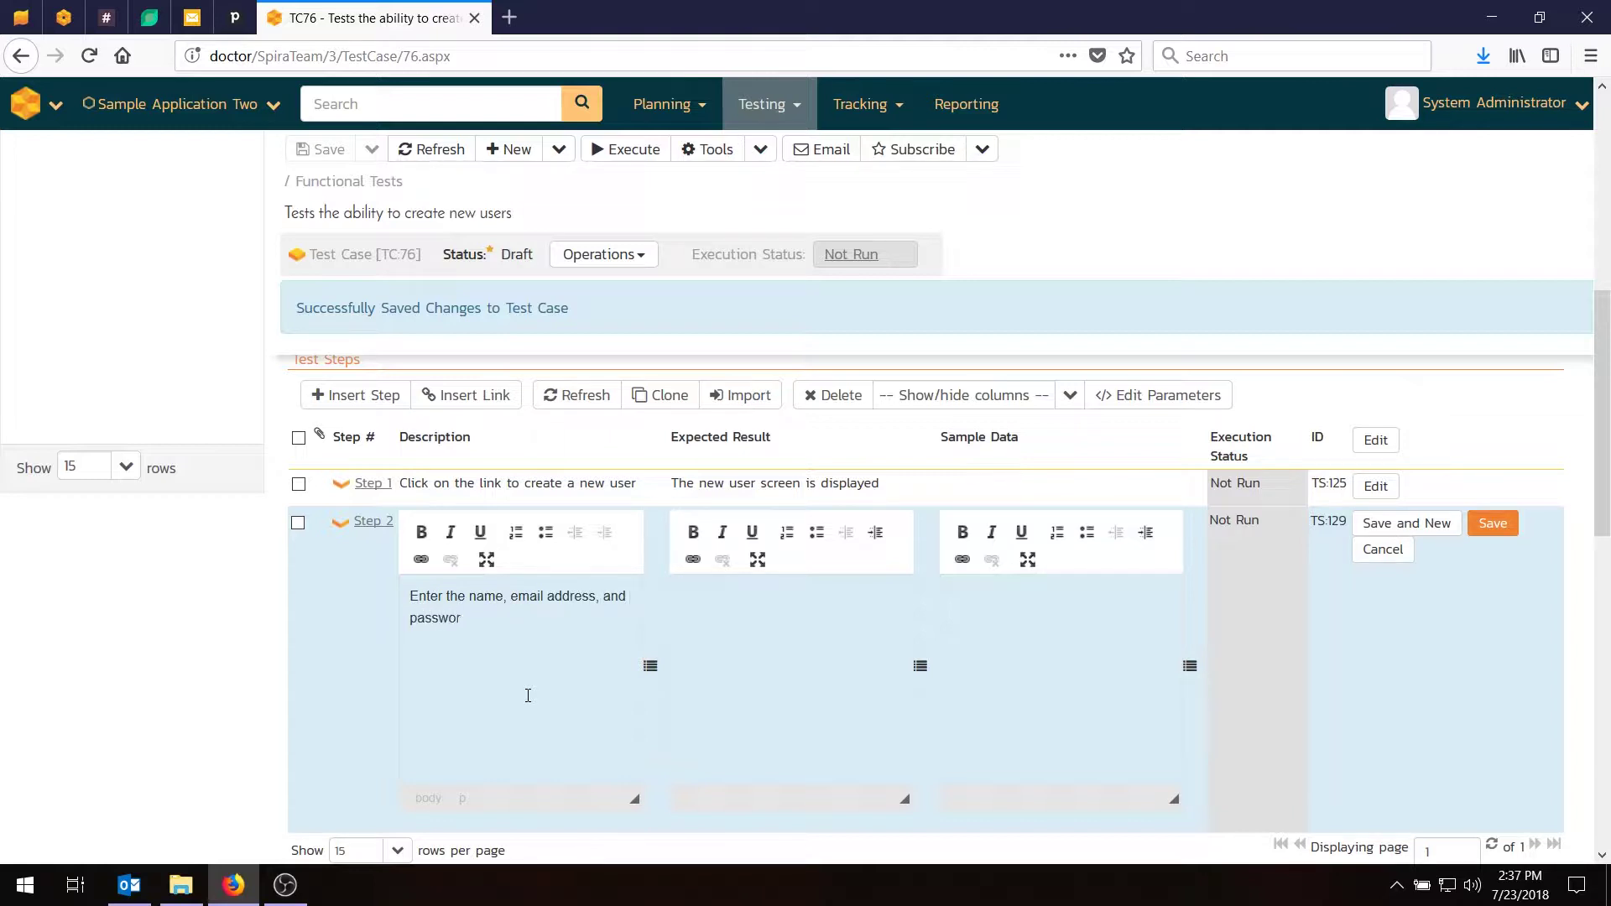
{"action": "type", "text": "d of  the new ue"}
{"action": "left_click", "coordinate": [841, 678]}
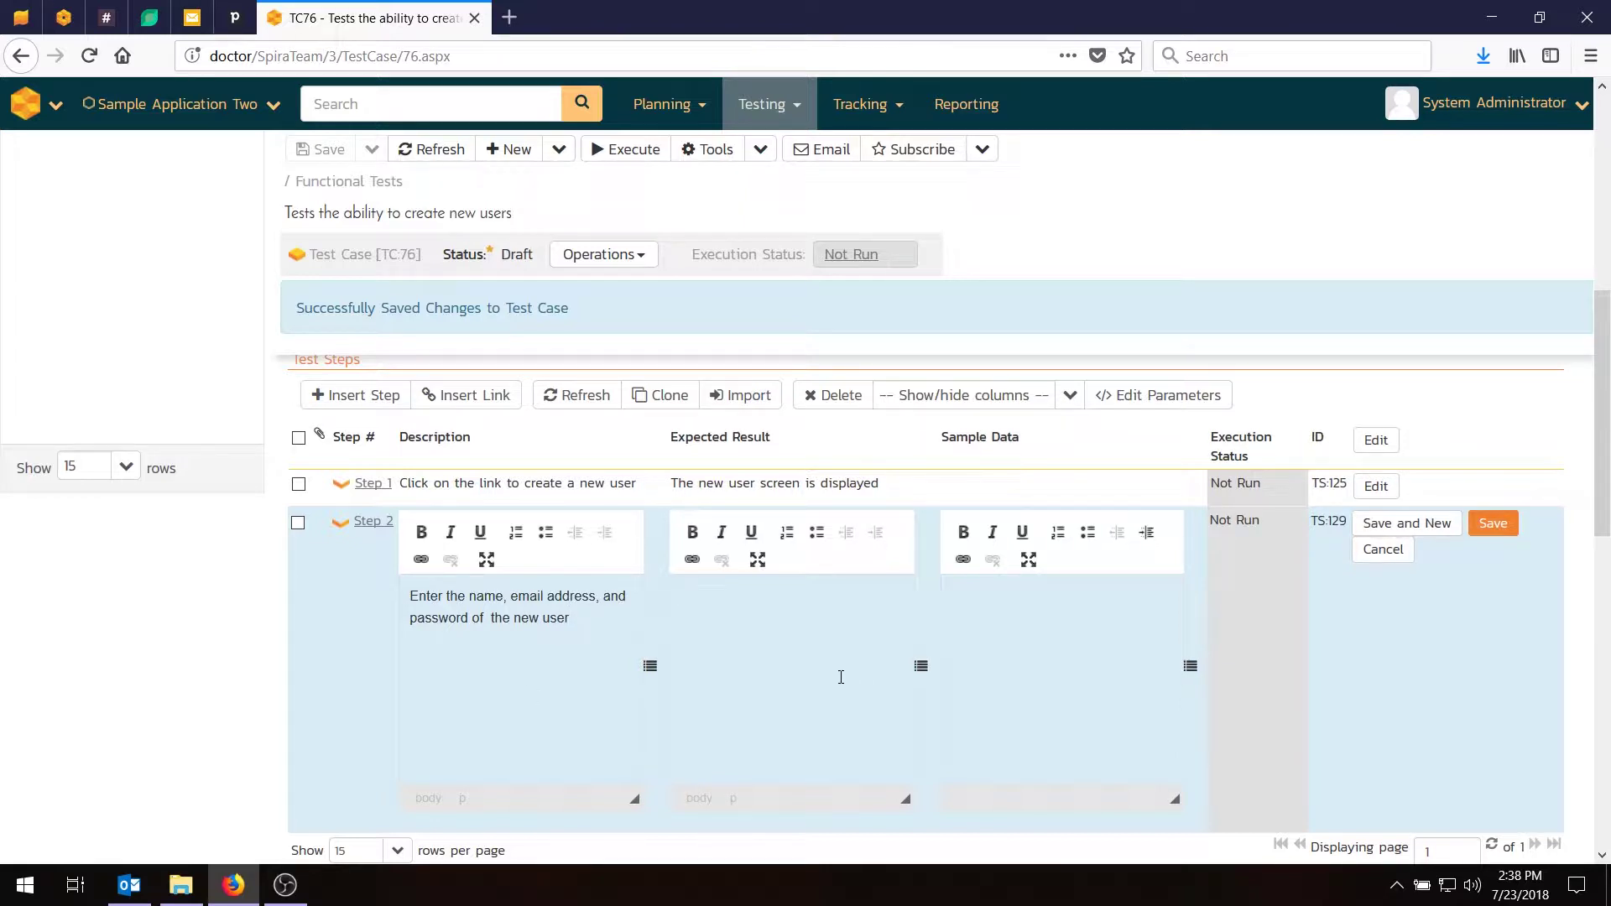
{"action": "type", "text": "Data is accepyted"}
{"action": "key", "text": "BackSpace"}
{"action": "key", "text": "BackSpace"}
{"action": "type", "text": "ed"}
{"action": "left_click", "coordinate": [1427, 524]}
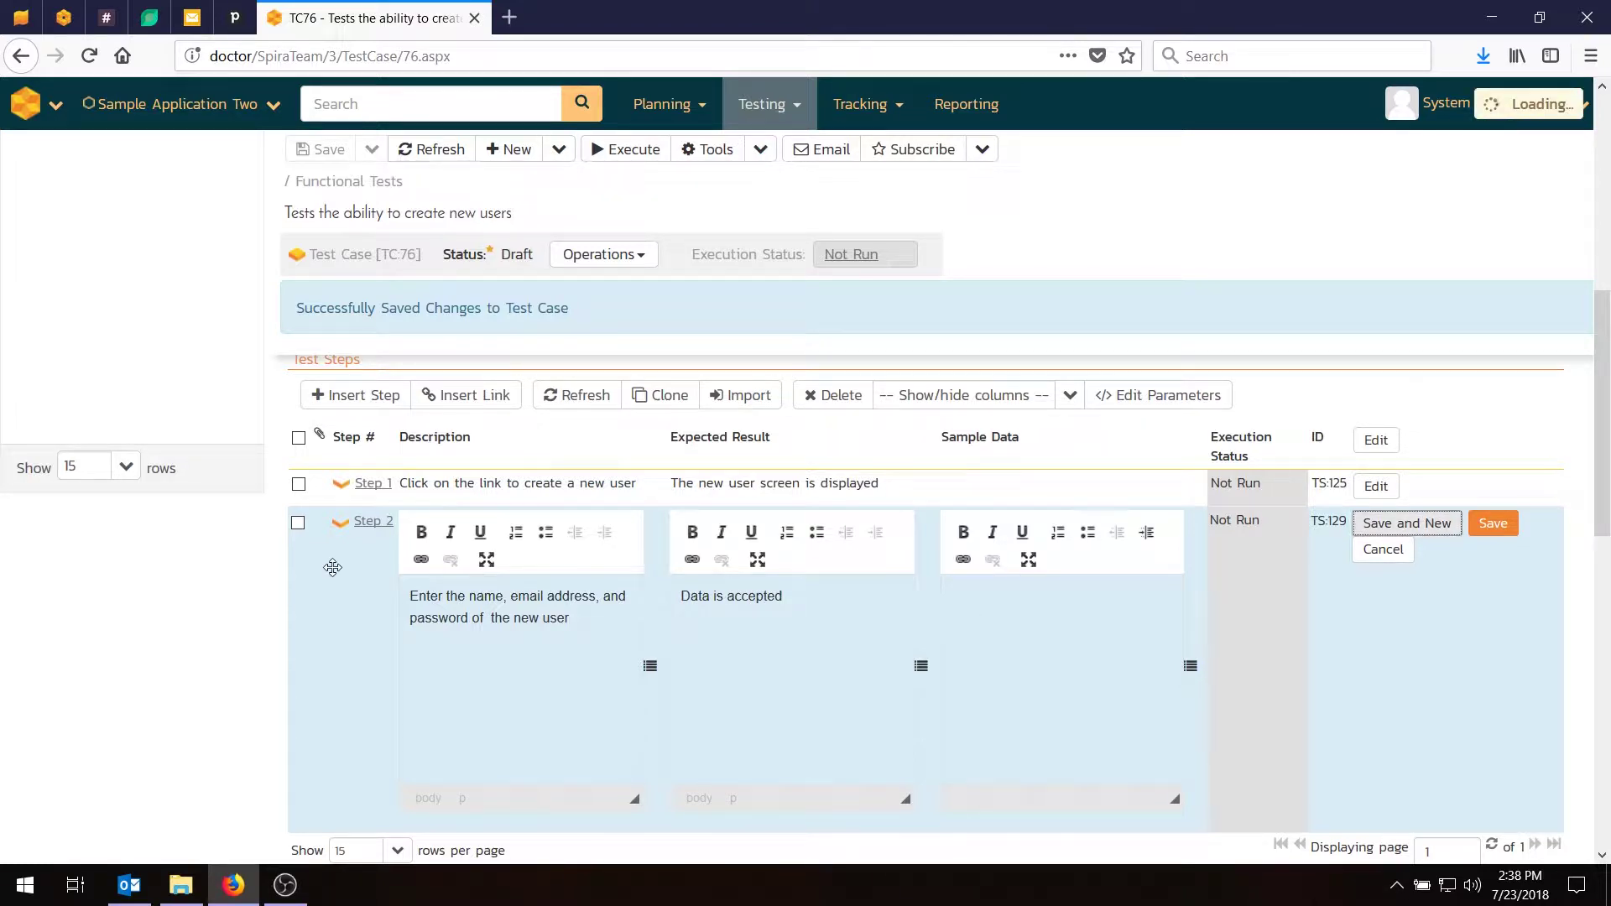
Add Step 3: click Submit to create the new user, expecting 'The user is created.'.
{"action": "left_click", "coordinate": [497, 705]}
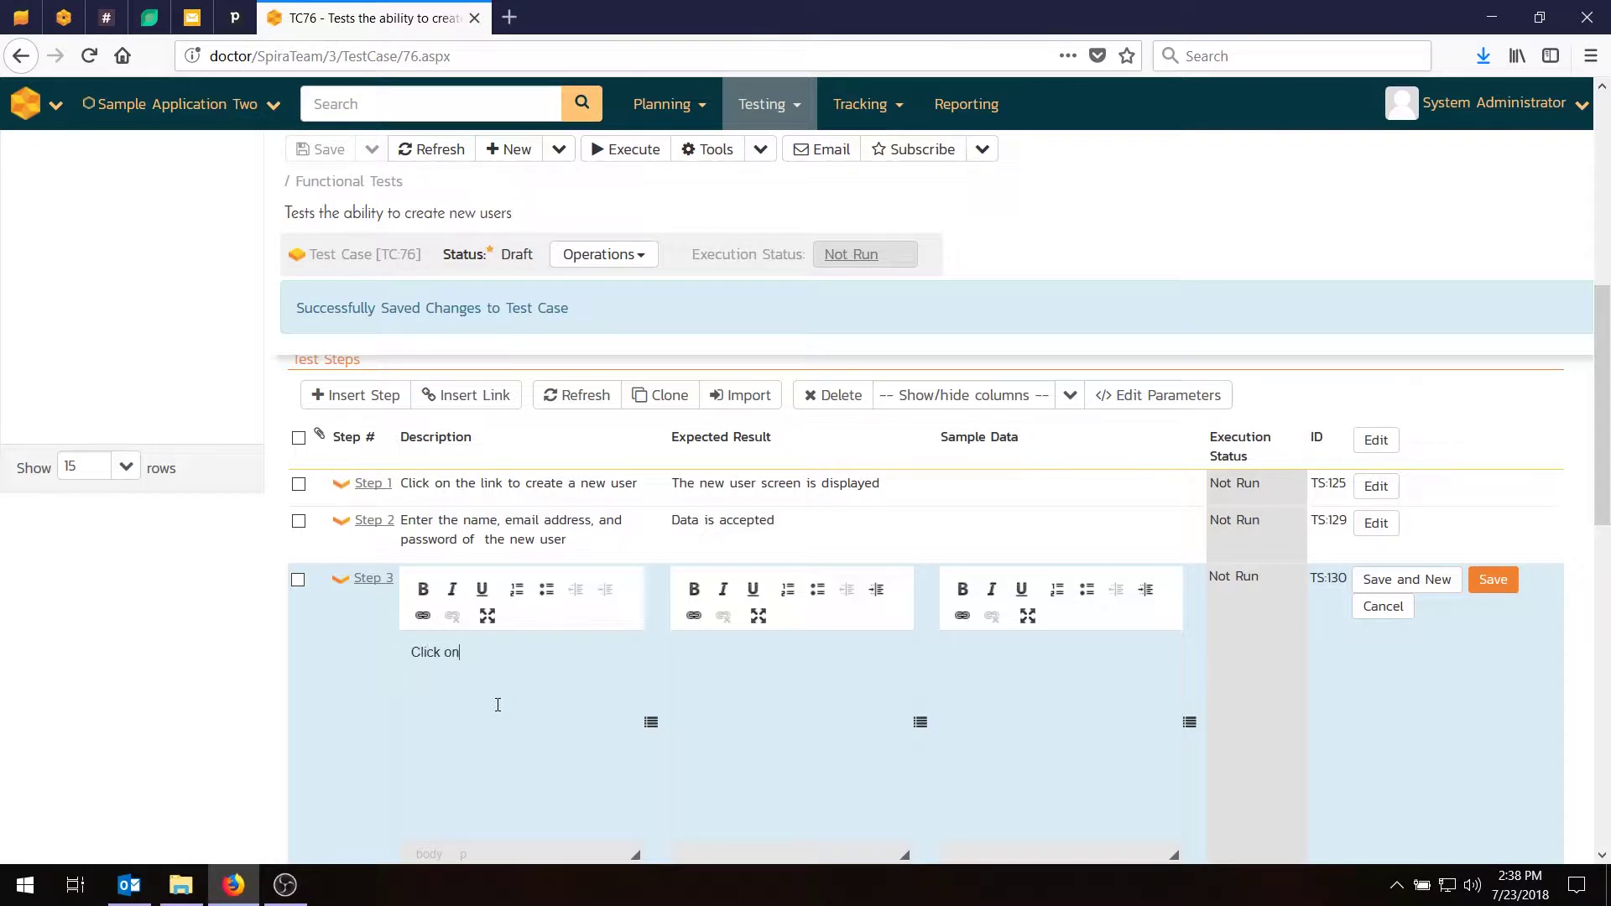
{"action": "type", "text": "Click on the Submit button to create the new user"}
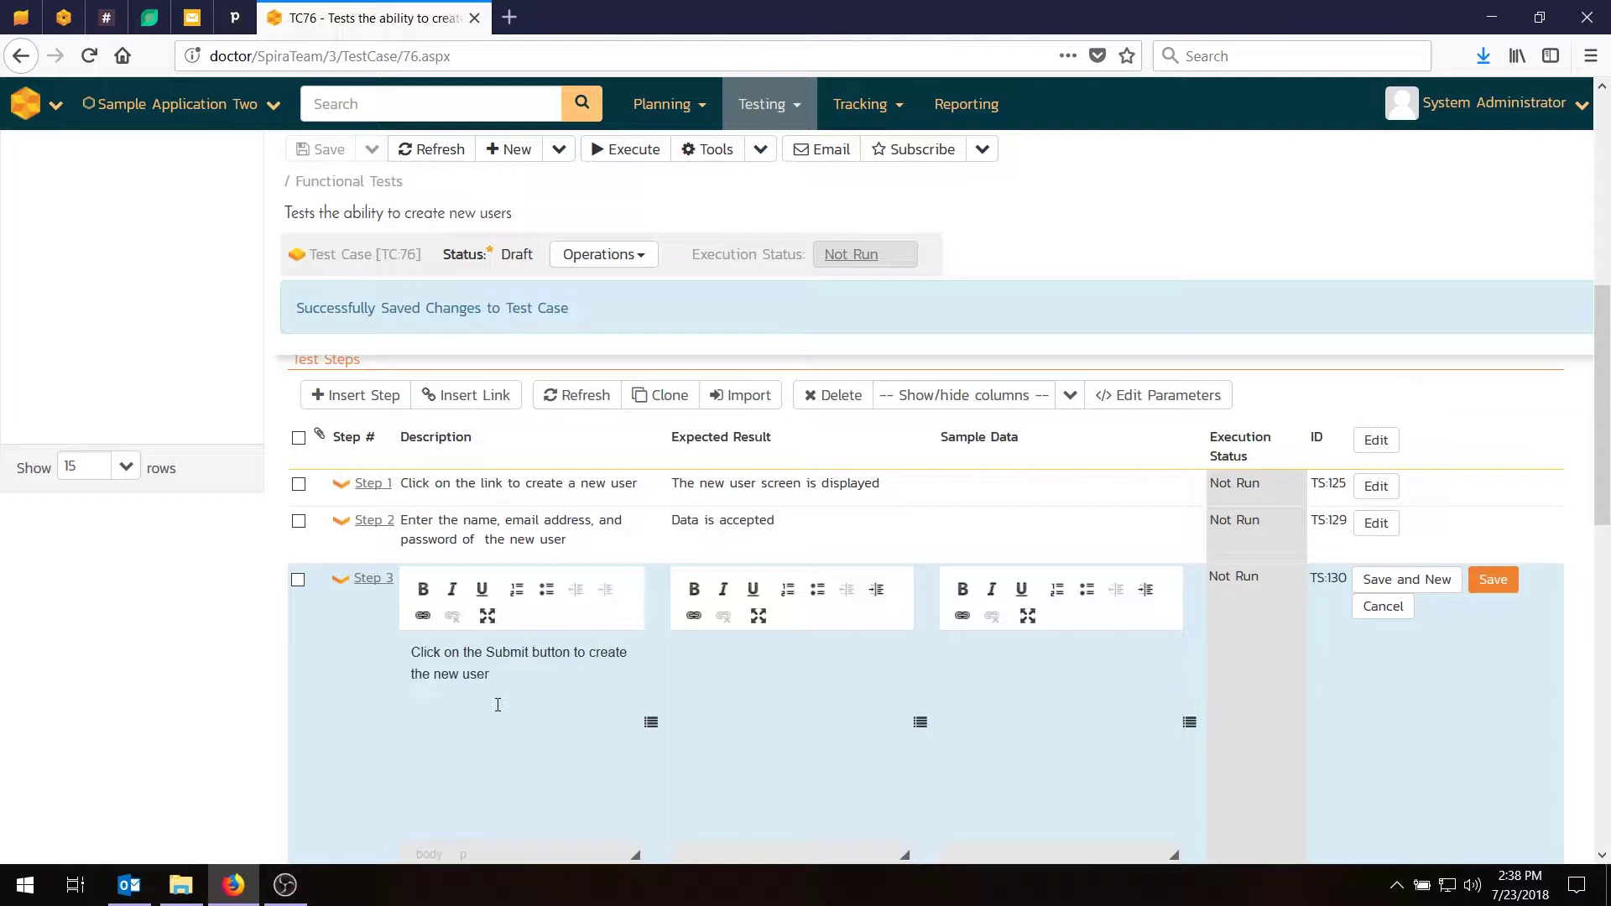
{"action": "key", "text": "Tab"}
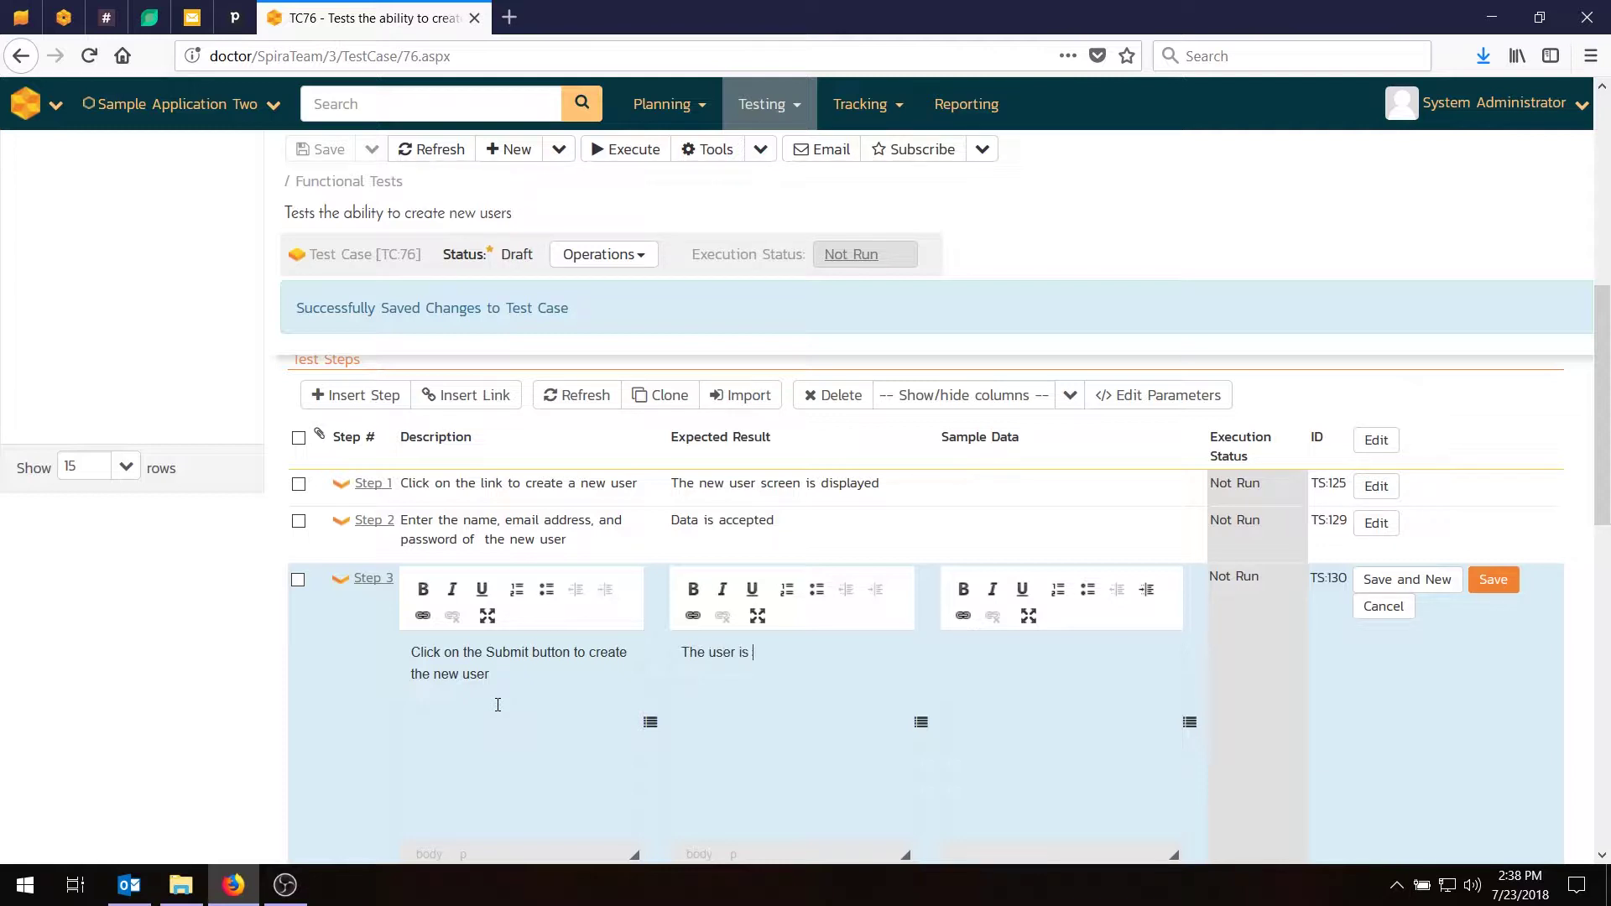
{"action": "type", "text": "The user is created."}
{"action": "left_click", "coordinate": [1496, 584]}
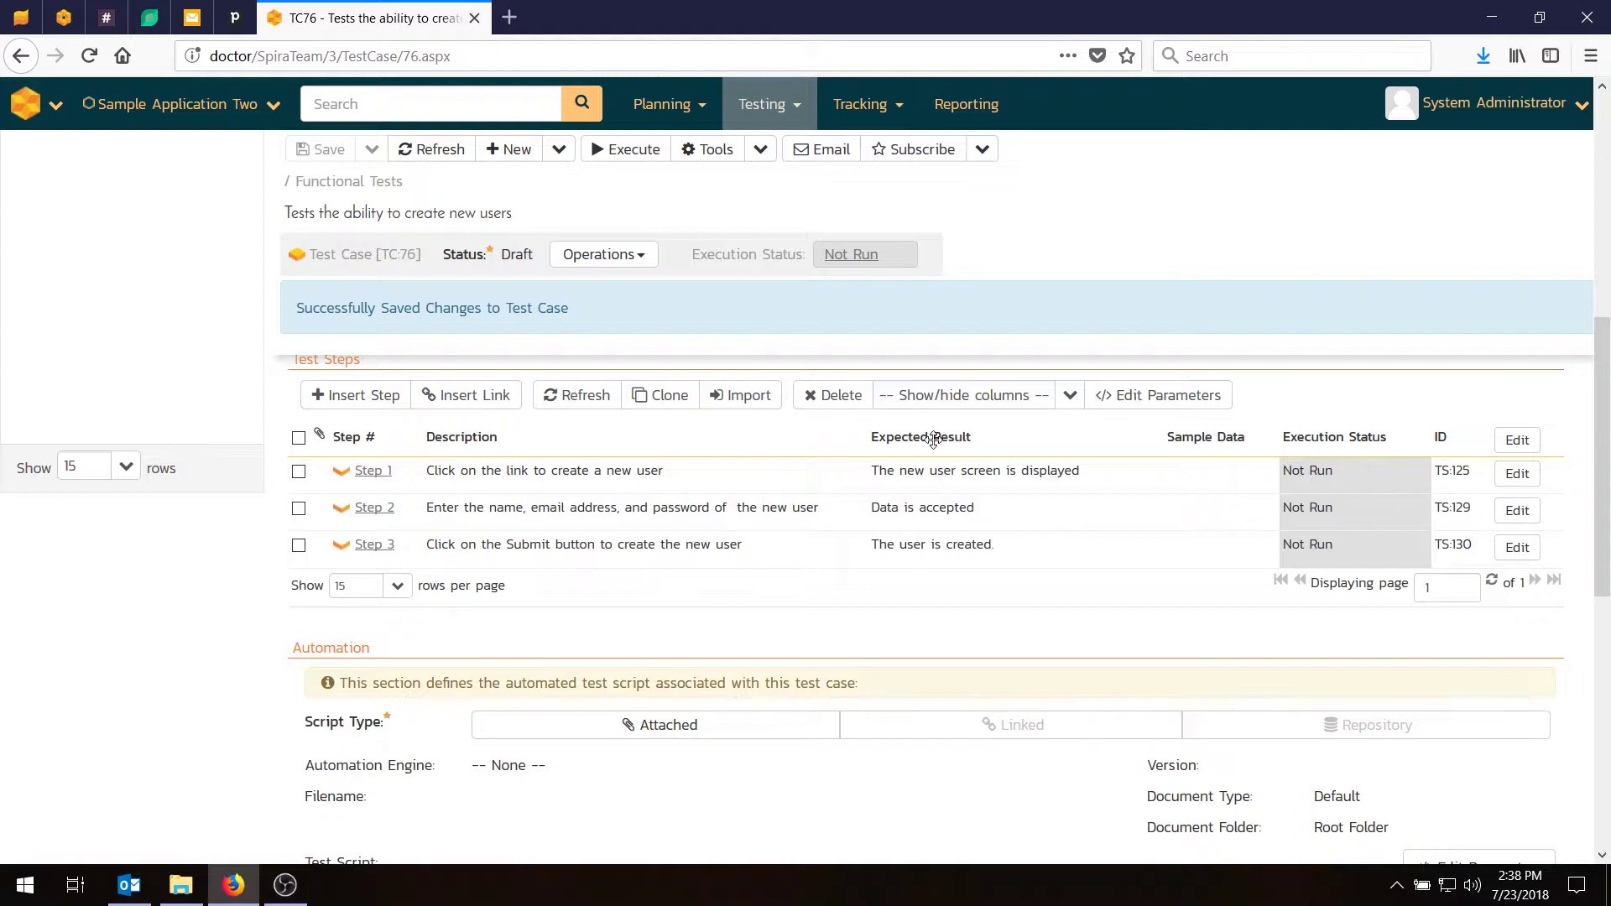
Give Step 2 sample data with a sample user's name, e-mail address and password.
{"action": "left_click", "coordinate": [1517, 510]}
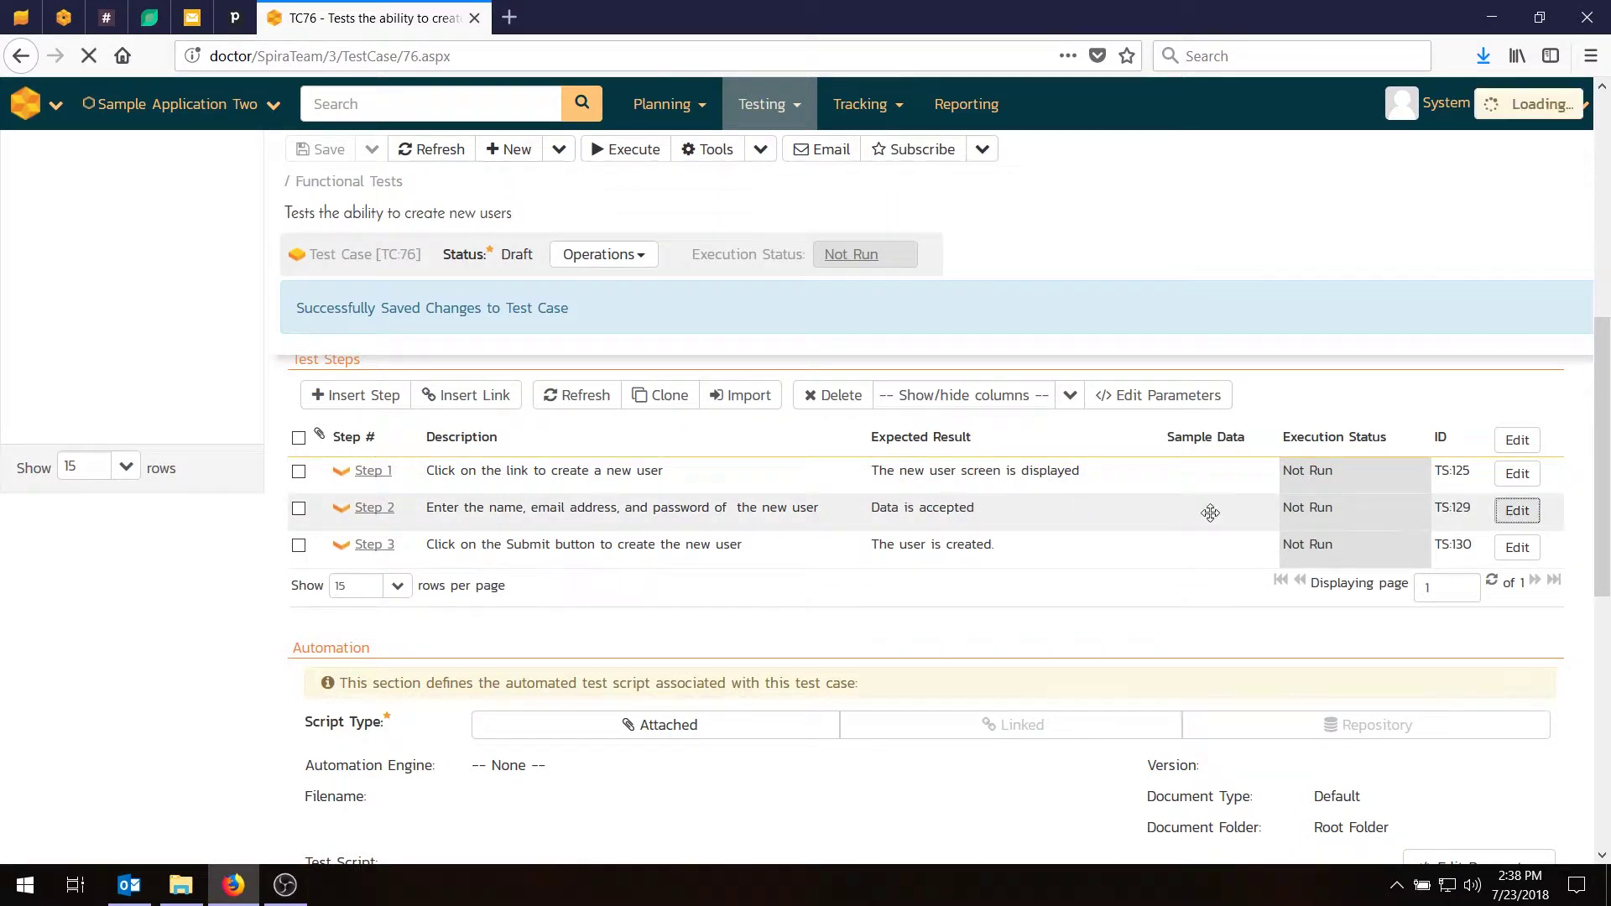
{"action": "left_click", "coordinate": [1081, 608]}
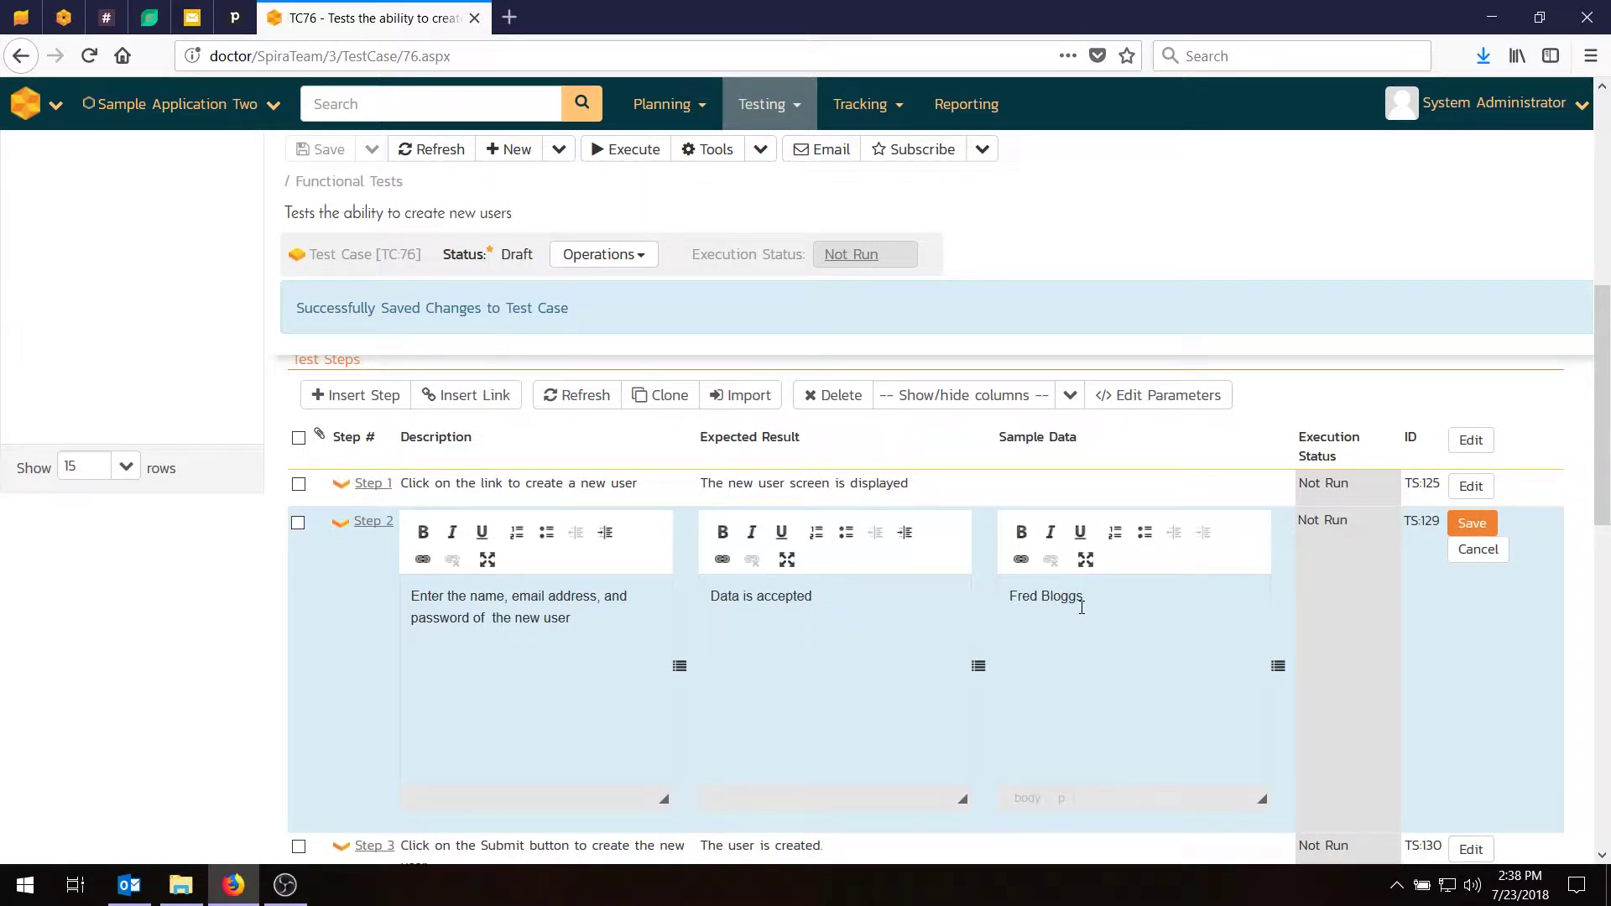
{"action": "type", "text": "changeme"}
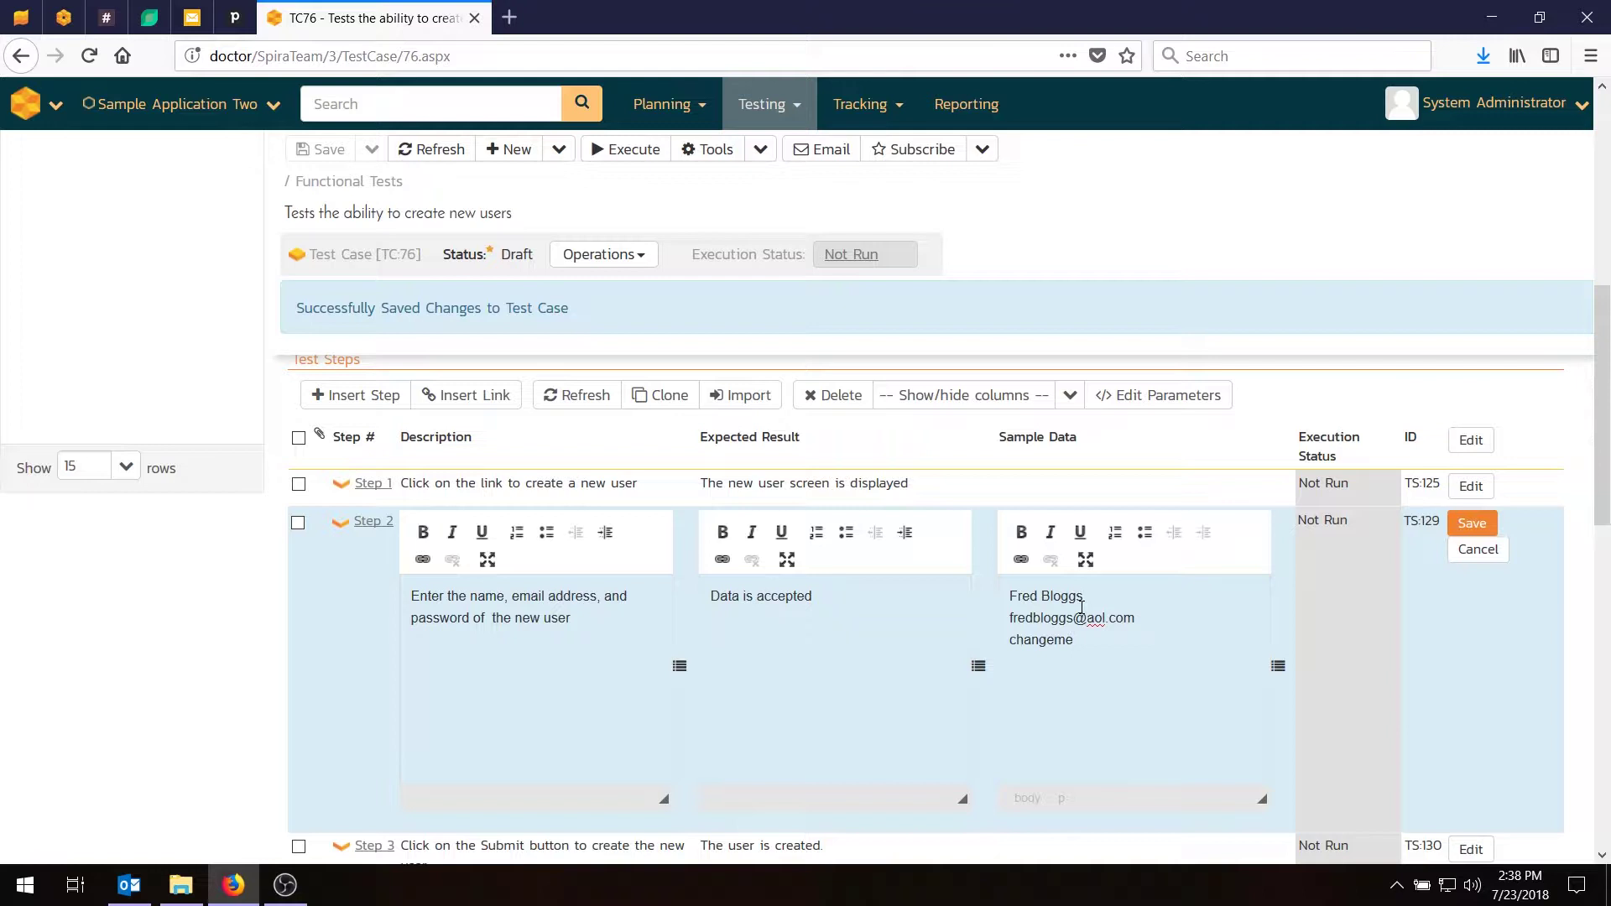
{"action": "left_click", "coordinate": [1472, 523]}
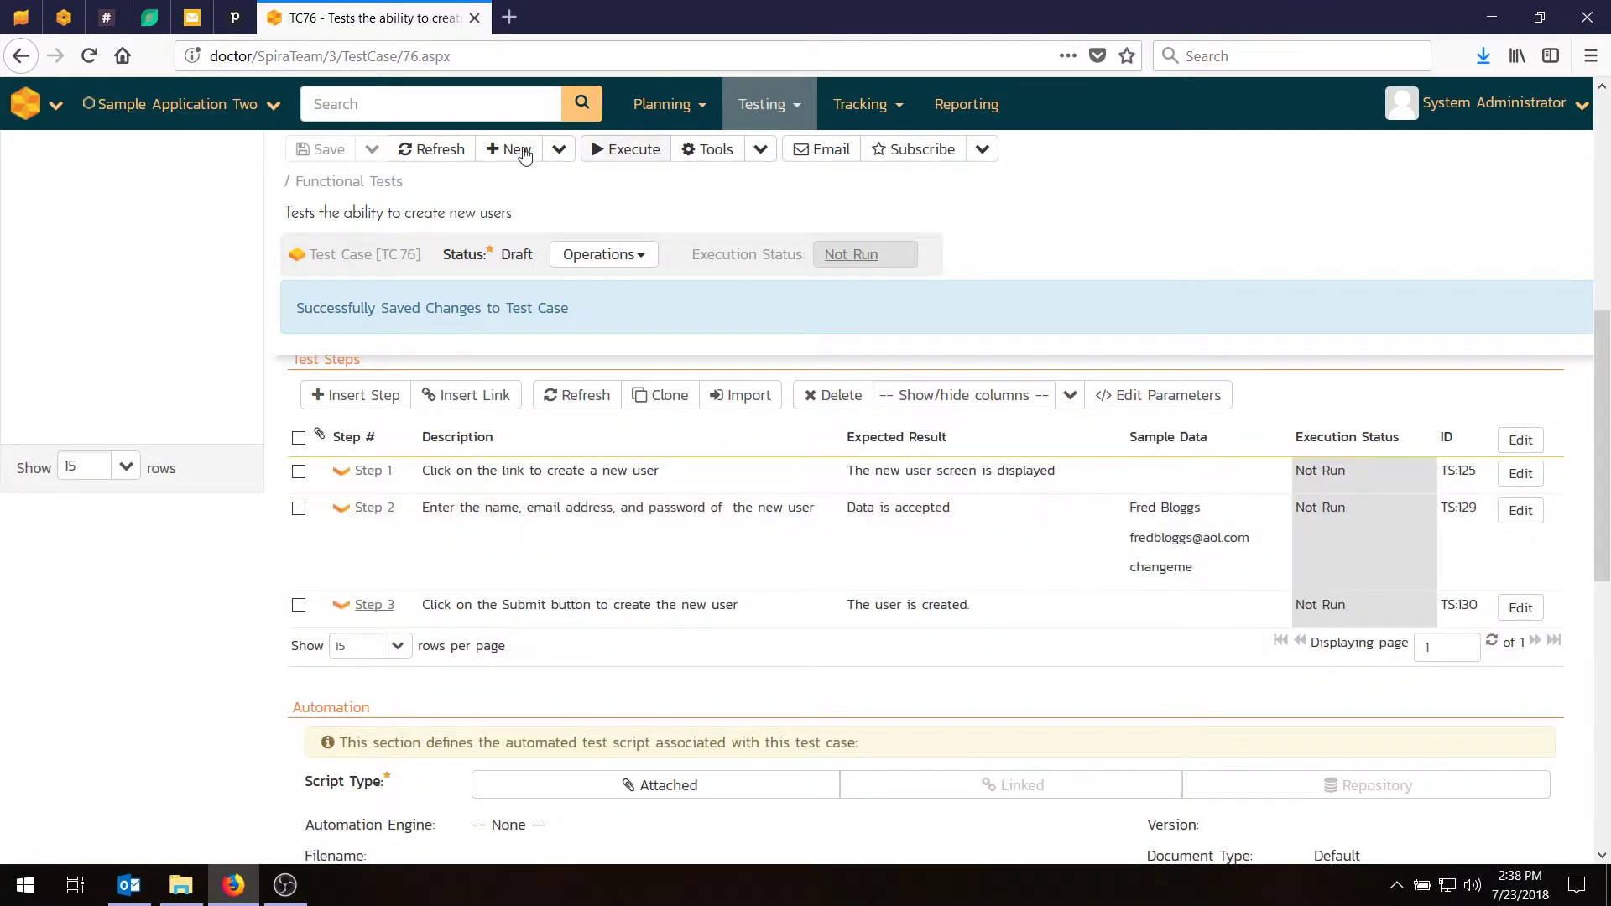
{"action": "scroll", "coordinate": [386, 470], "scroll_direction": "up", "scroll_amount": 5}
{"action": "scroll", "coordinate": [435, 496], "scroll_direction": "down", "scroll_amount": 5}
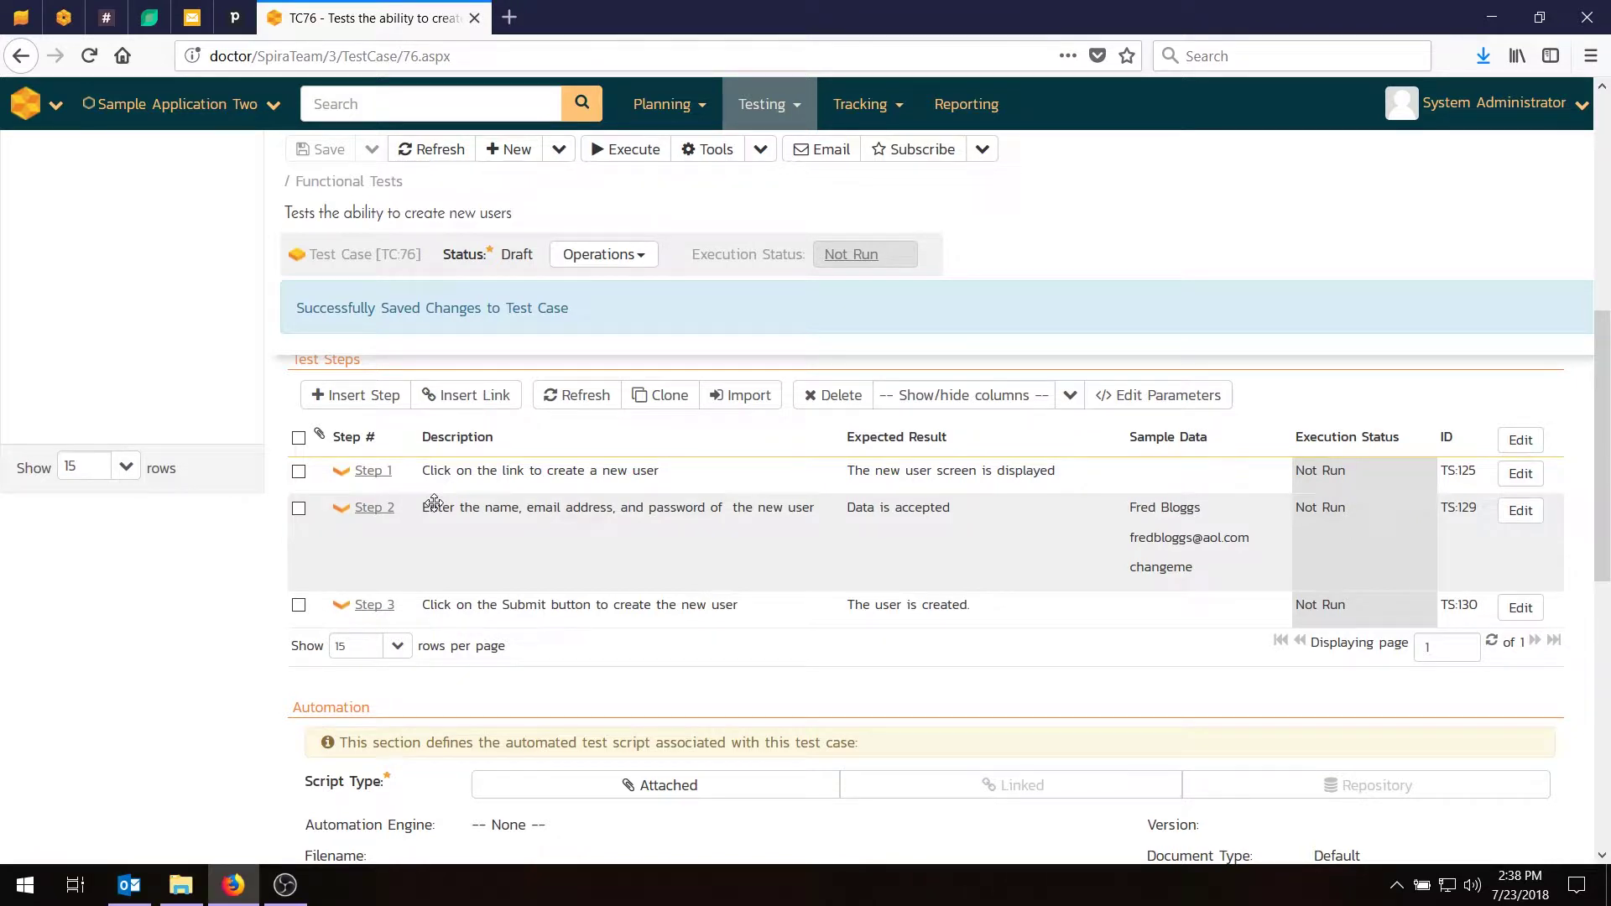
{"action": "scroll", "coordinate": [434, 501], "scroll_direction": "up", "scroll_amount": 5}
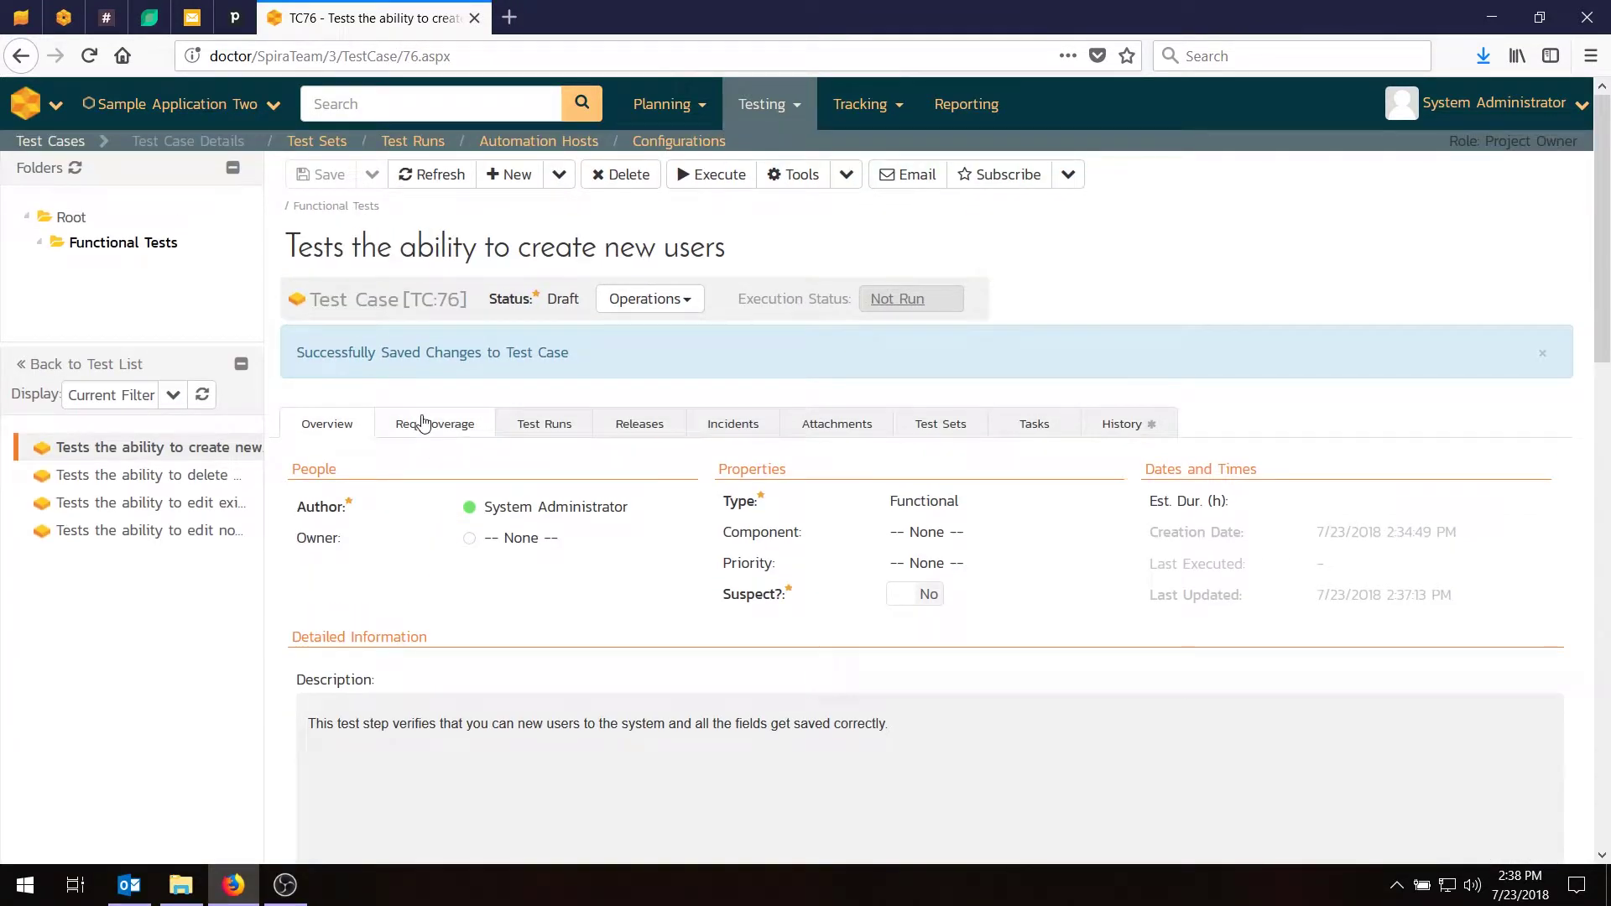
Add Module 1 requirement RQ:118 'System must allow entry of users' to TC:76's coverage.
{"action": "left_click", "coordinate": [424, 422]}
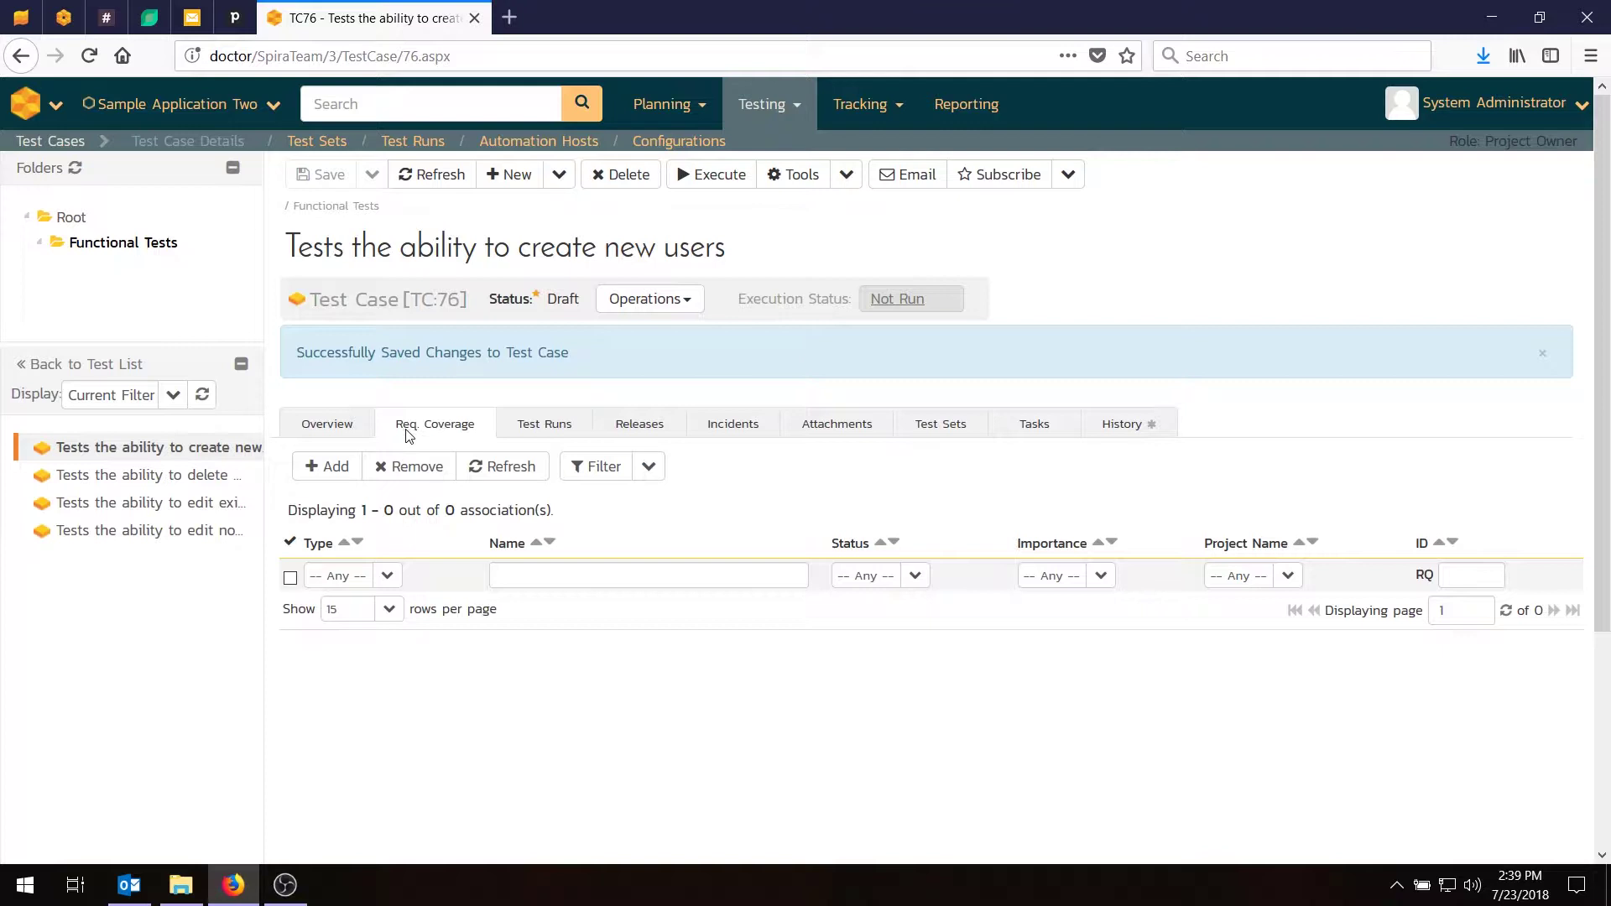
{"action": "left_click", "coordinate": [353, 461]}
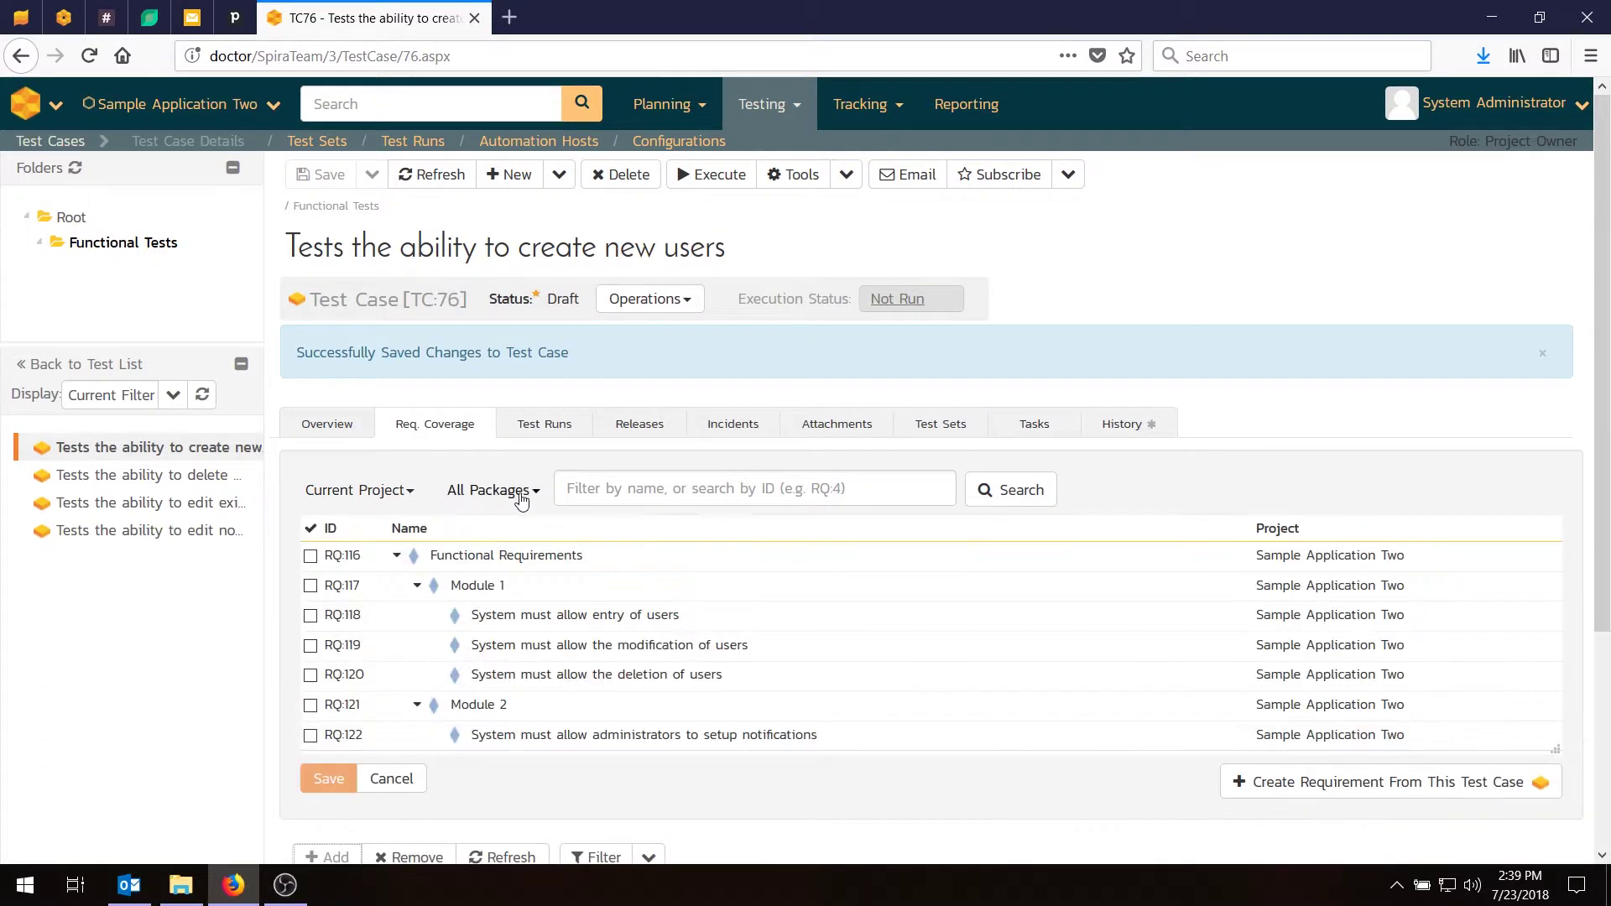
{"action": "left_click", "coordinate": [508, 491]}
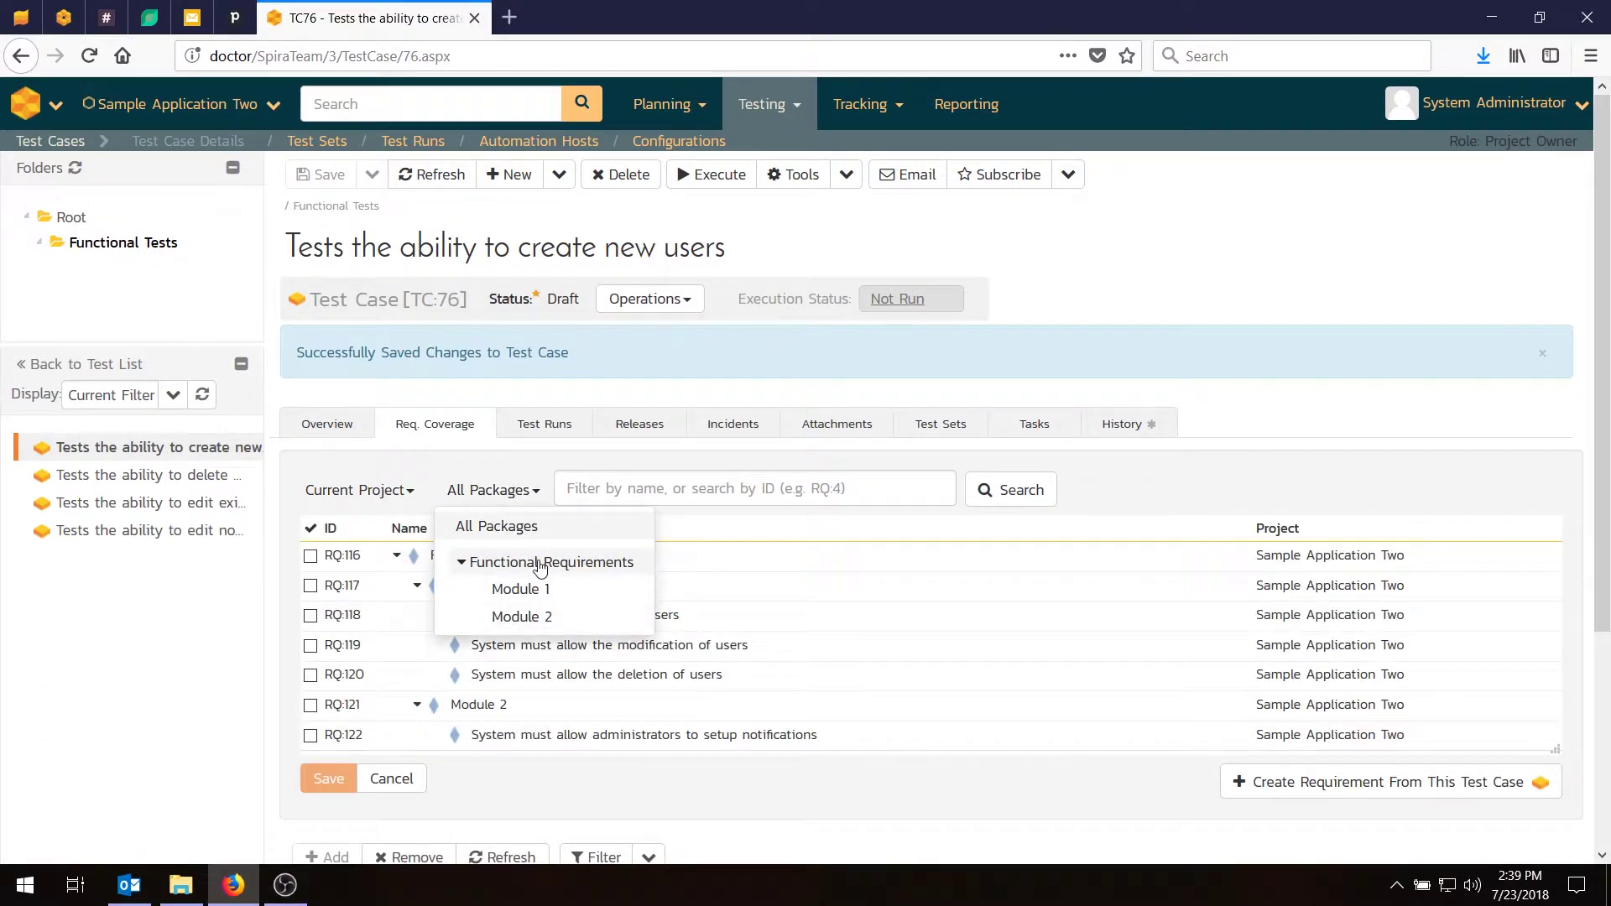
{"action": "left_click", "coordinate": [516, 589]}
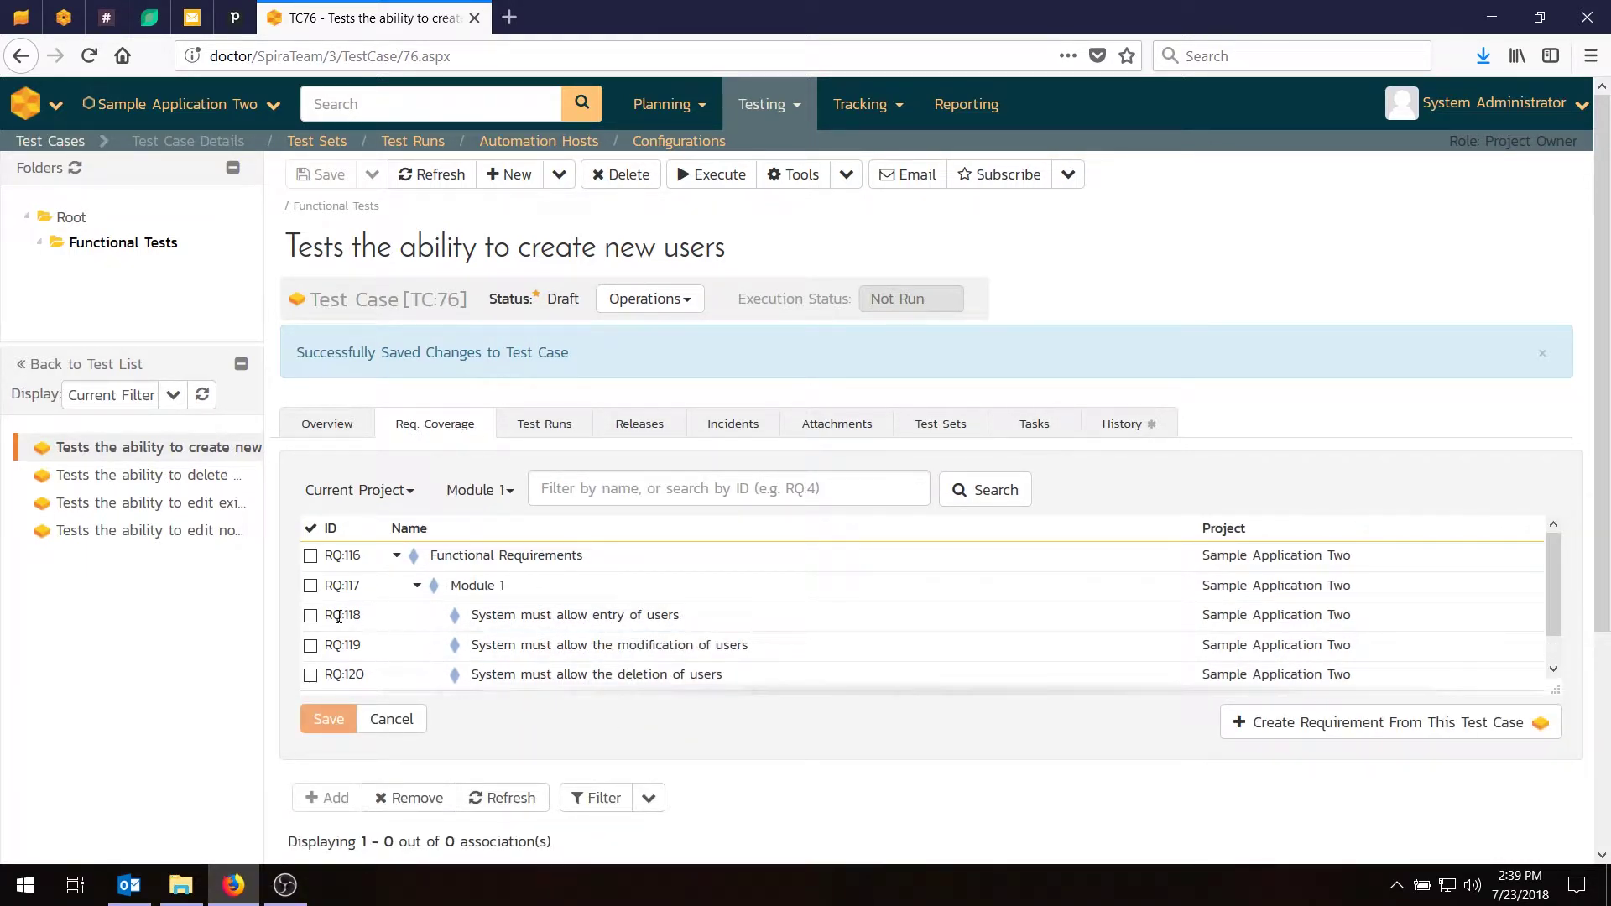
{"action": "left_click", "coordinate": [311, 616]}
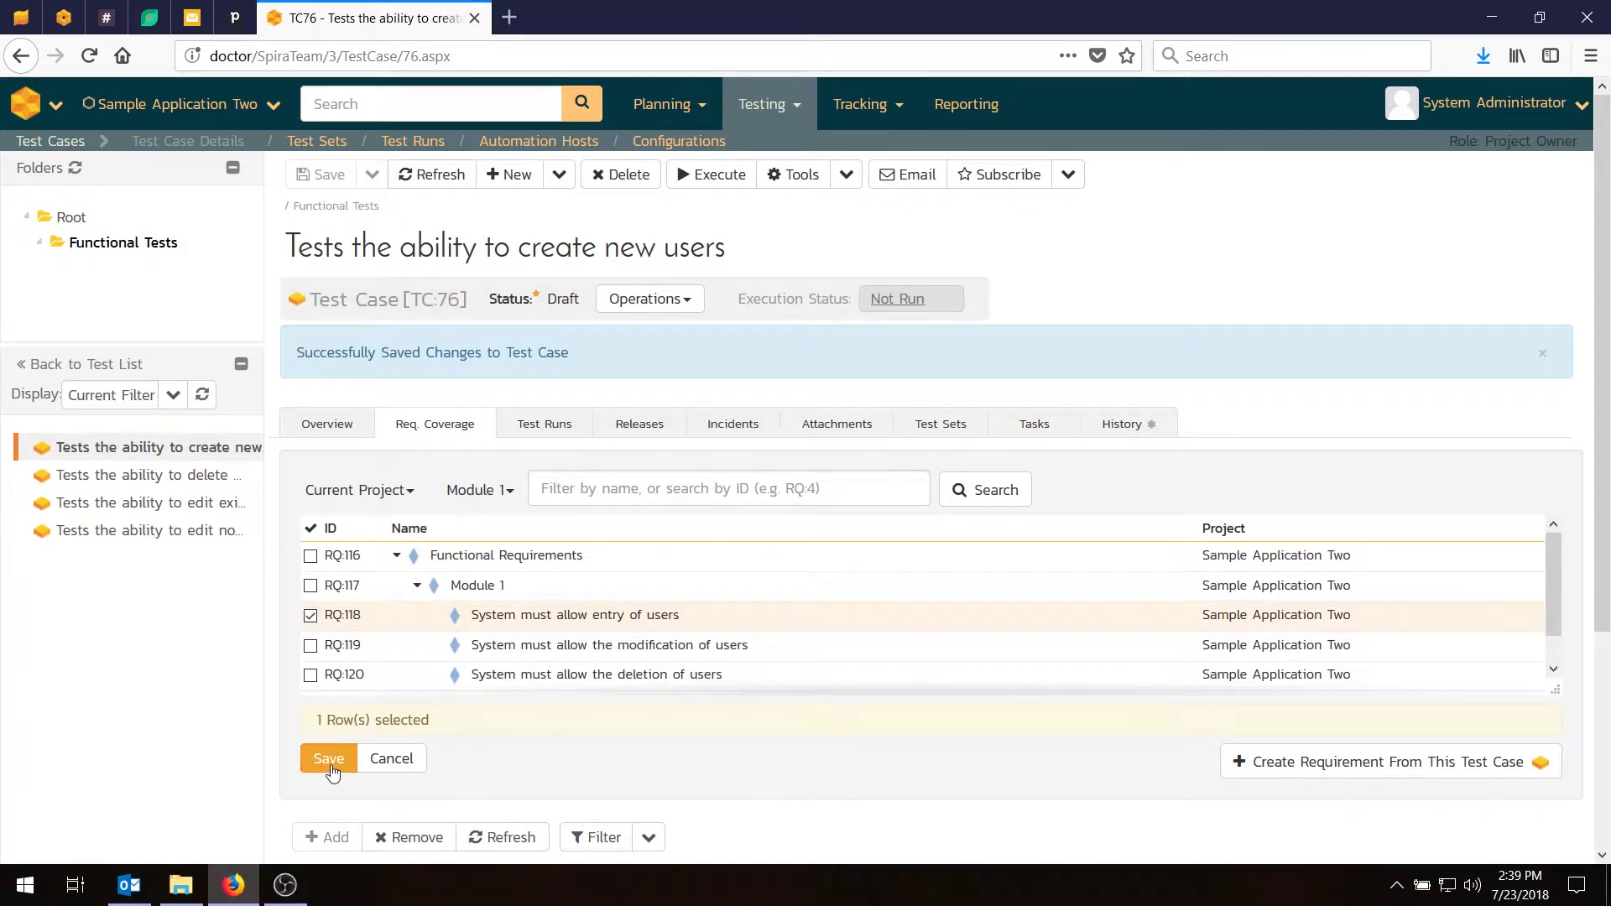
{"action": "left_click", "coordinate": [329, 759]}
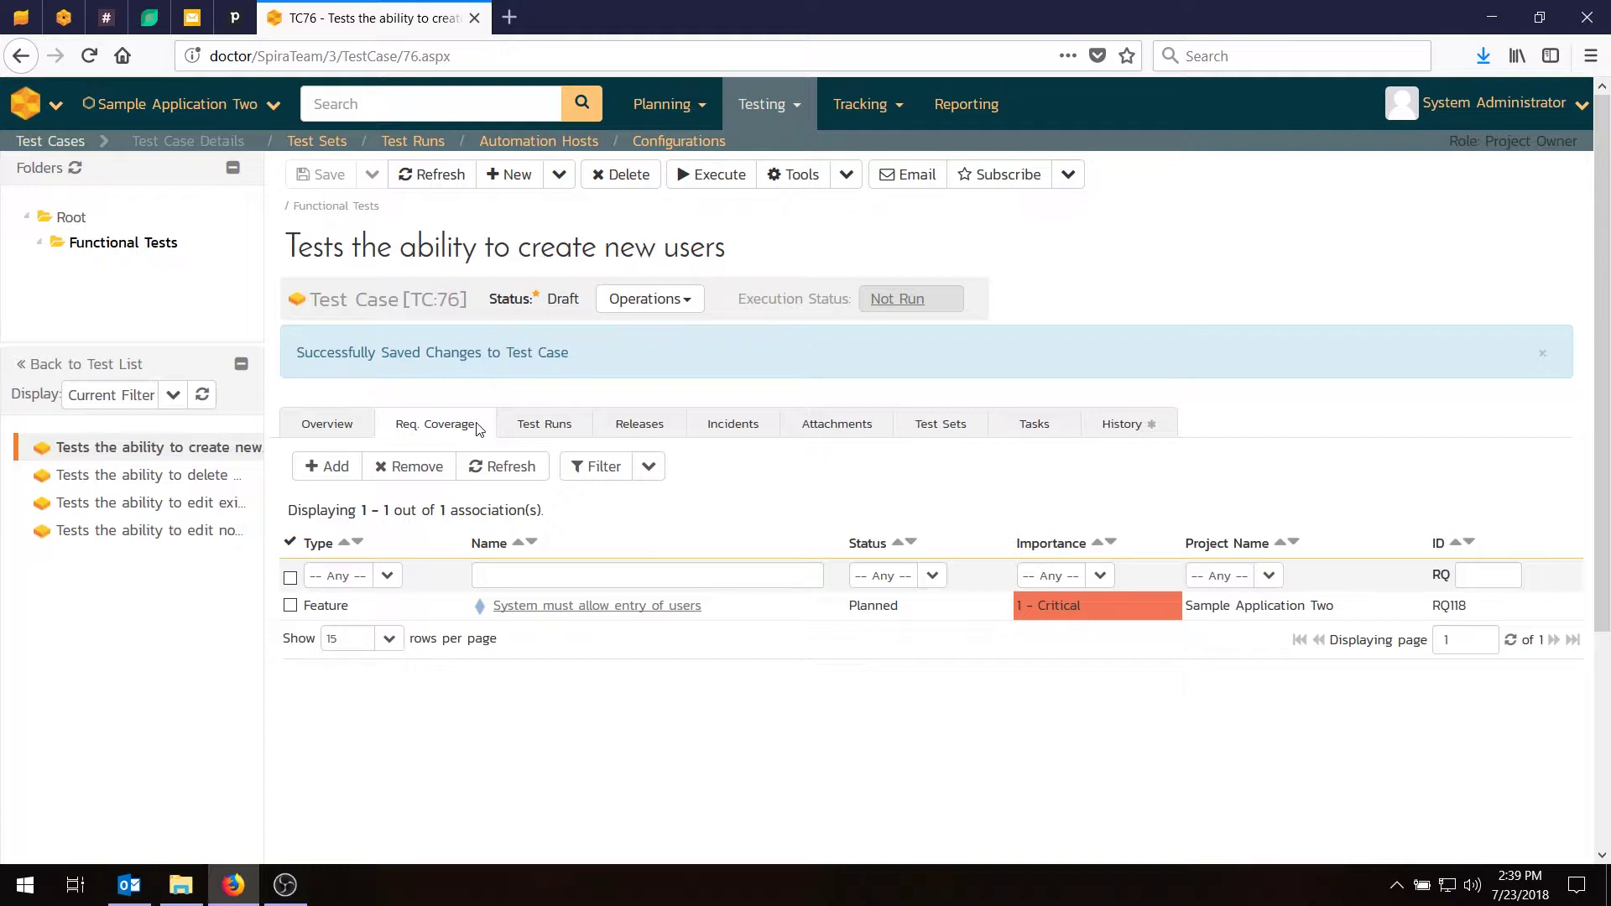
Review TC78's overview and description, then return to the Functional Tests list.
{"action": "left_click", "coordinate": [169, 476]}
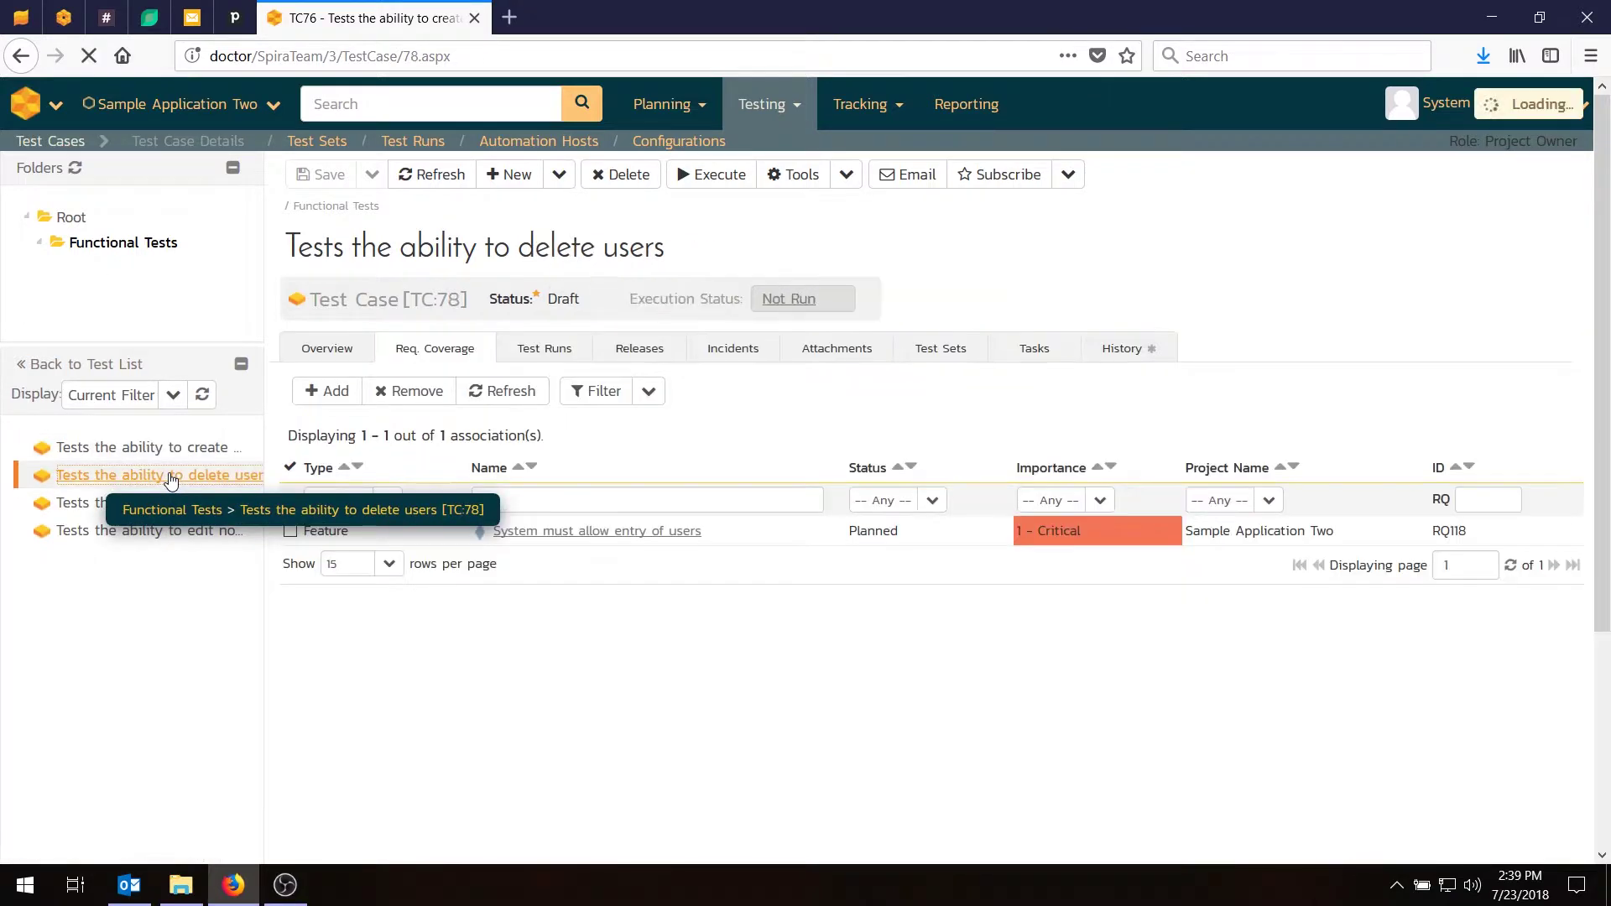
{"action": "left_click", "coordinate": [312, 353]}
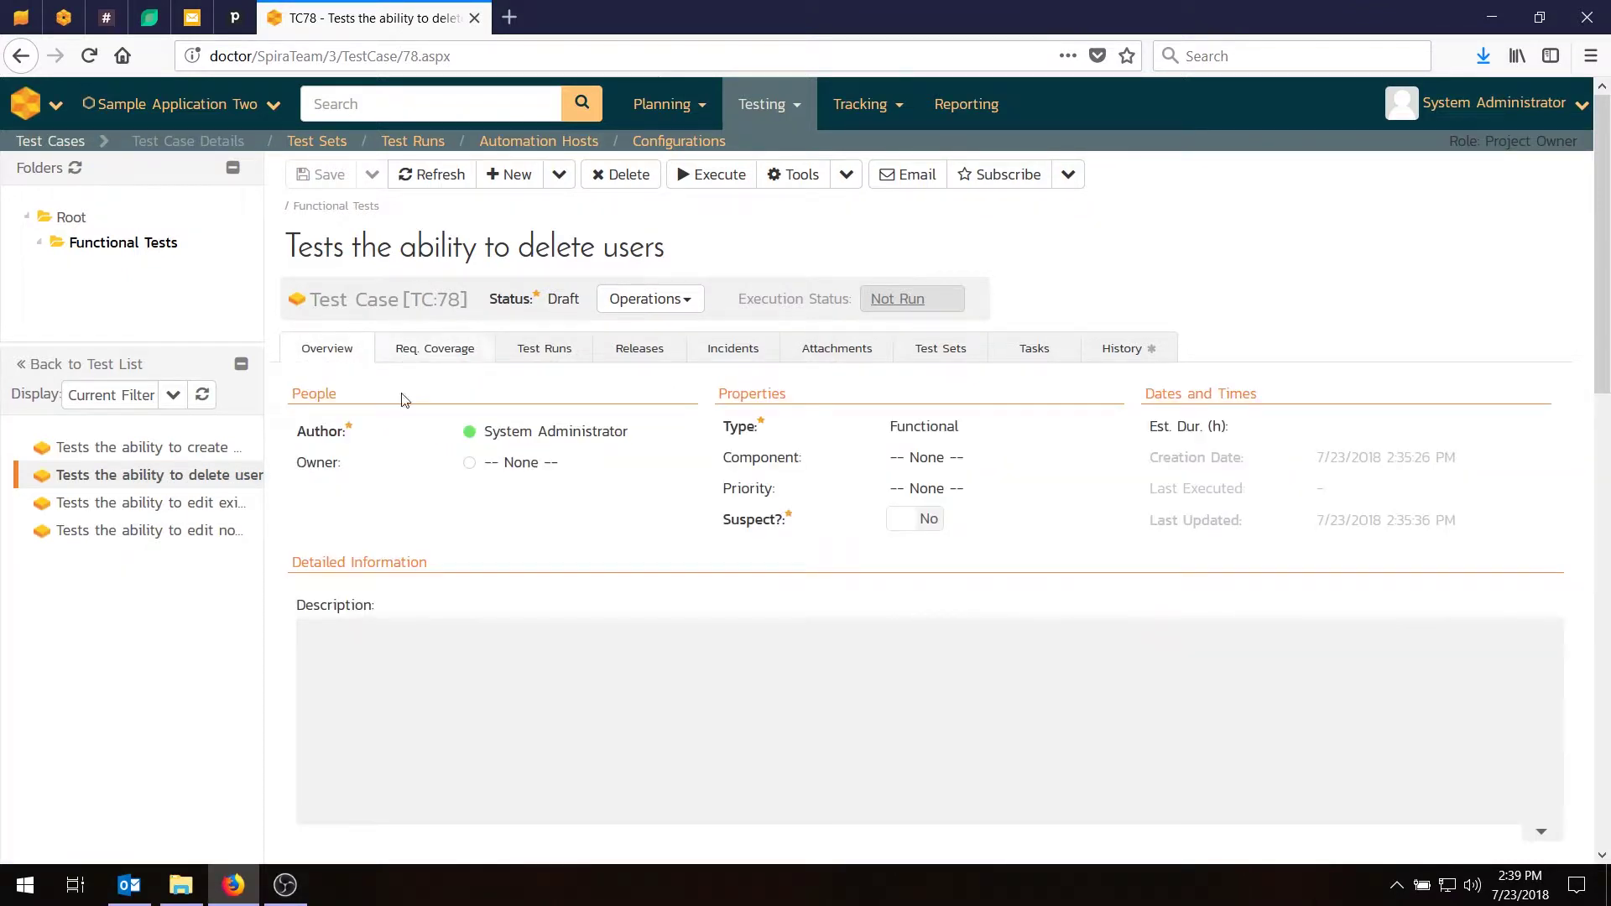
{"action": "left_click", "coordinate": [552, 695]}
{"action": "scroll", "coordinate": [552, 695], "scroll_direction": "down", "scroll_amount": 3}
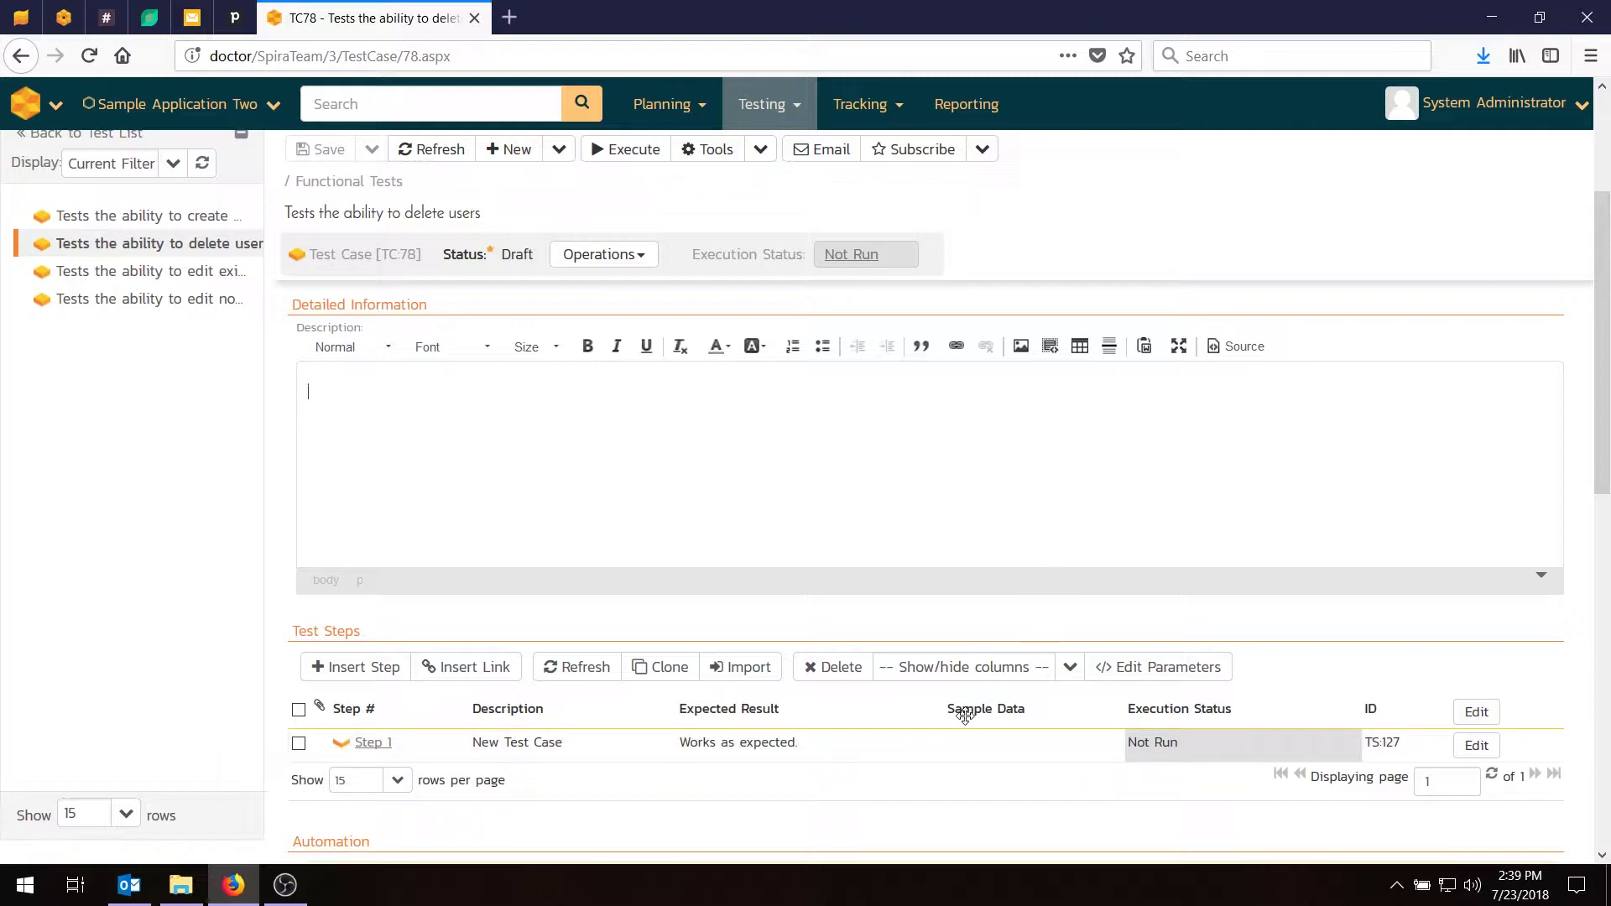
{"action": "scroll", "coordinate": [428, 392], "scroll_direction": "up", "scroll_amount": 3}
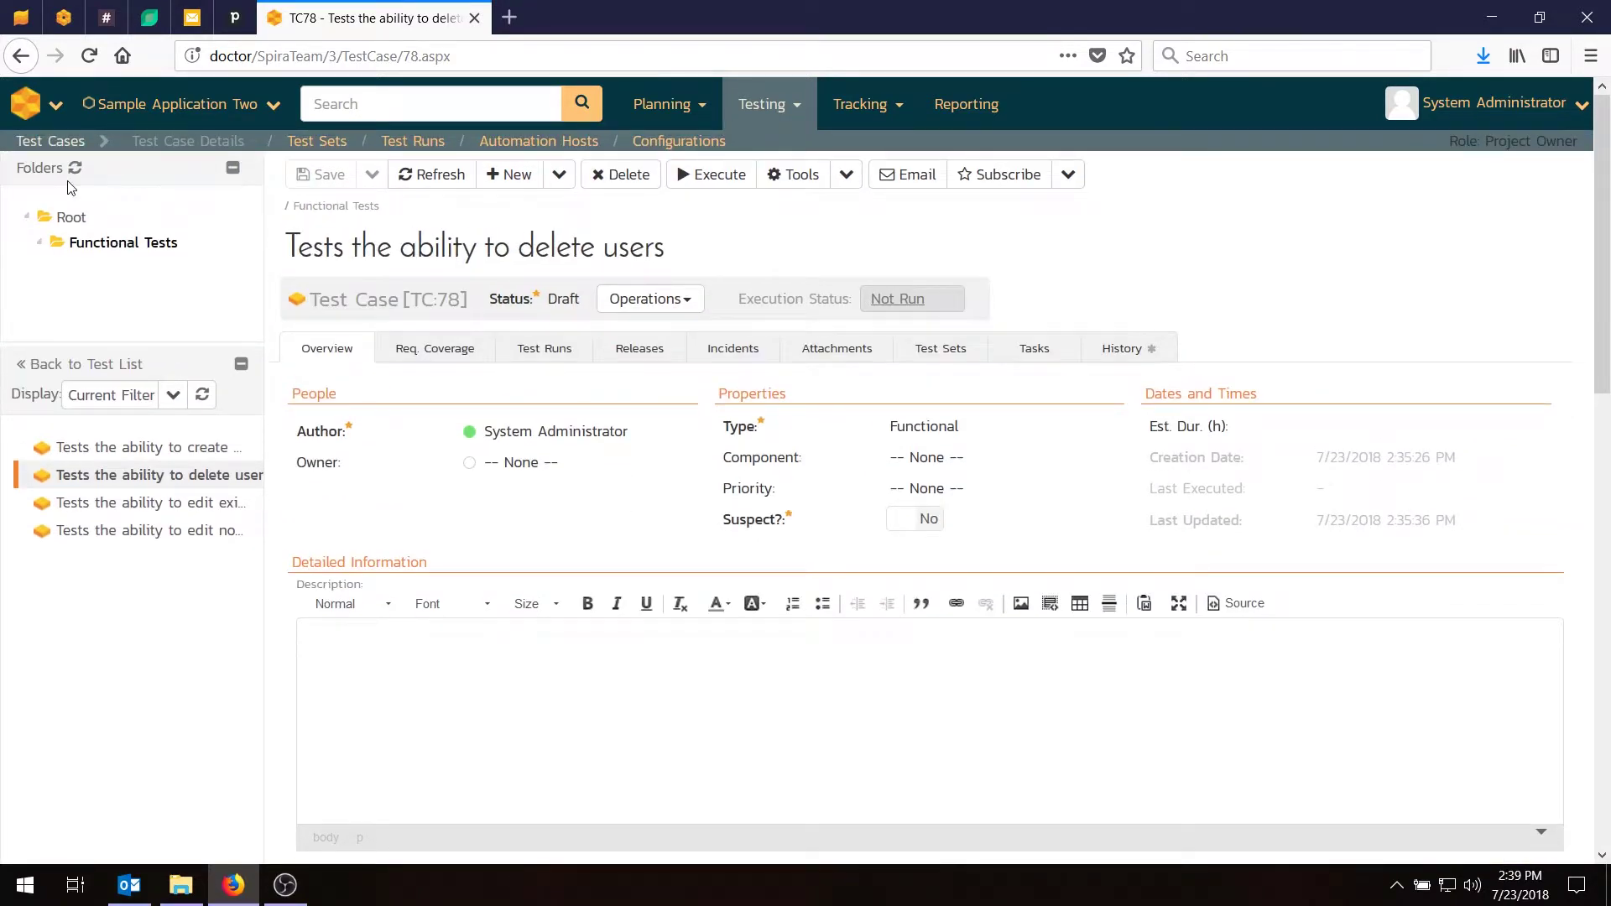
{"action": "left_click", "coordinate": [48, 142]}
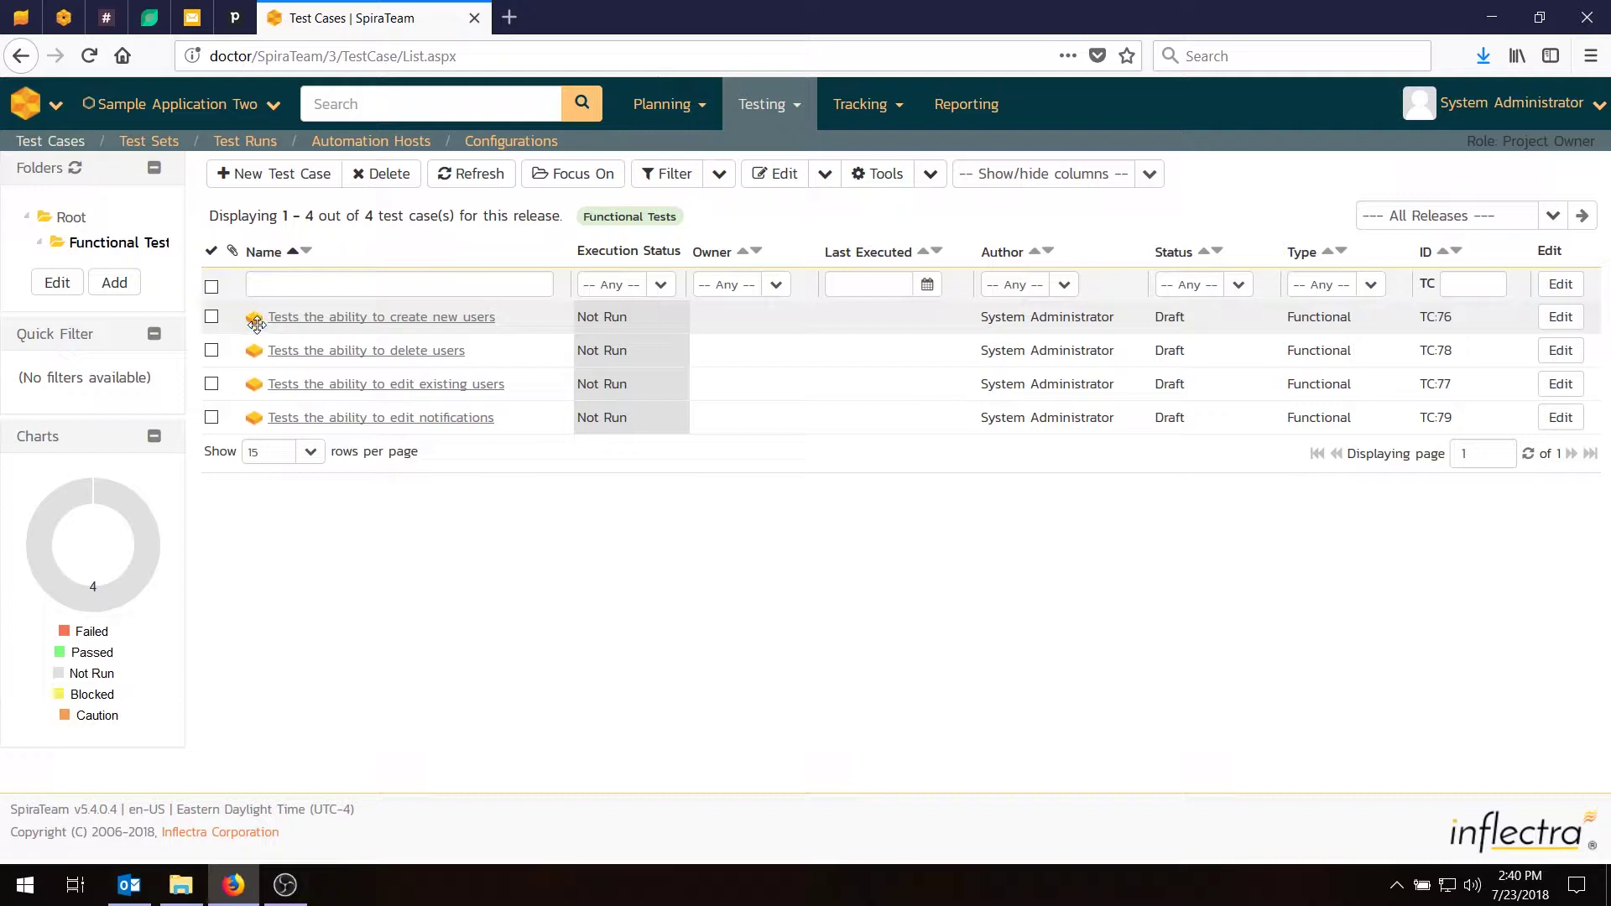
{"action": "left_click", "coordinate": [659, 114]}
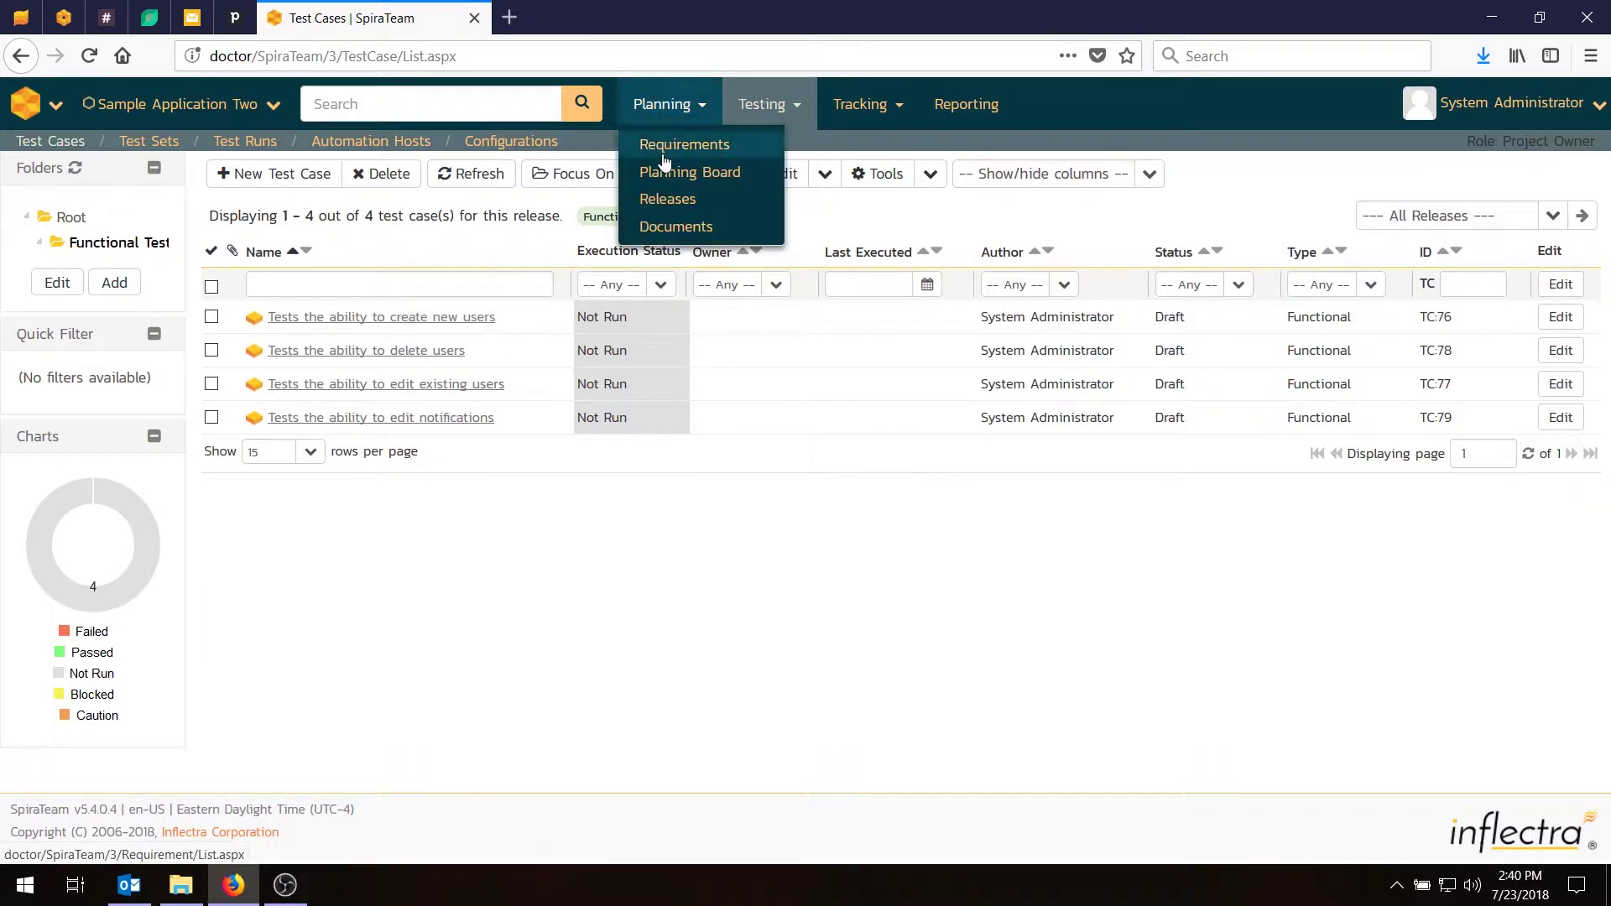
{"action": "left_click", "coordinate": [664, 147]}
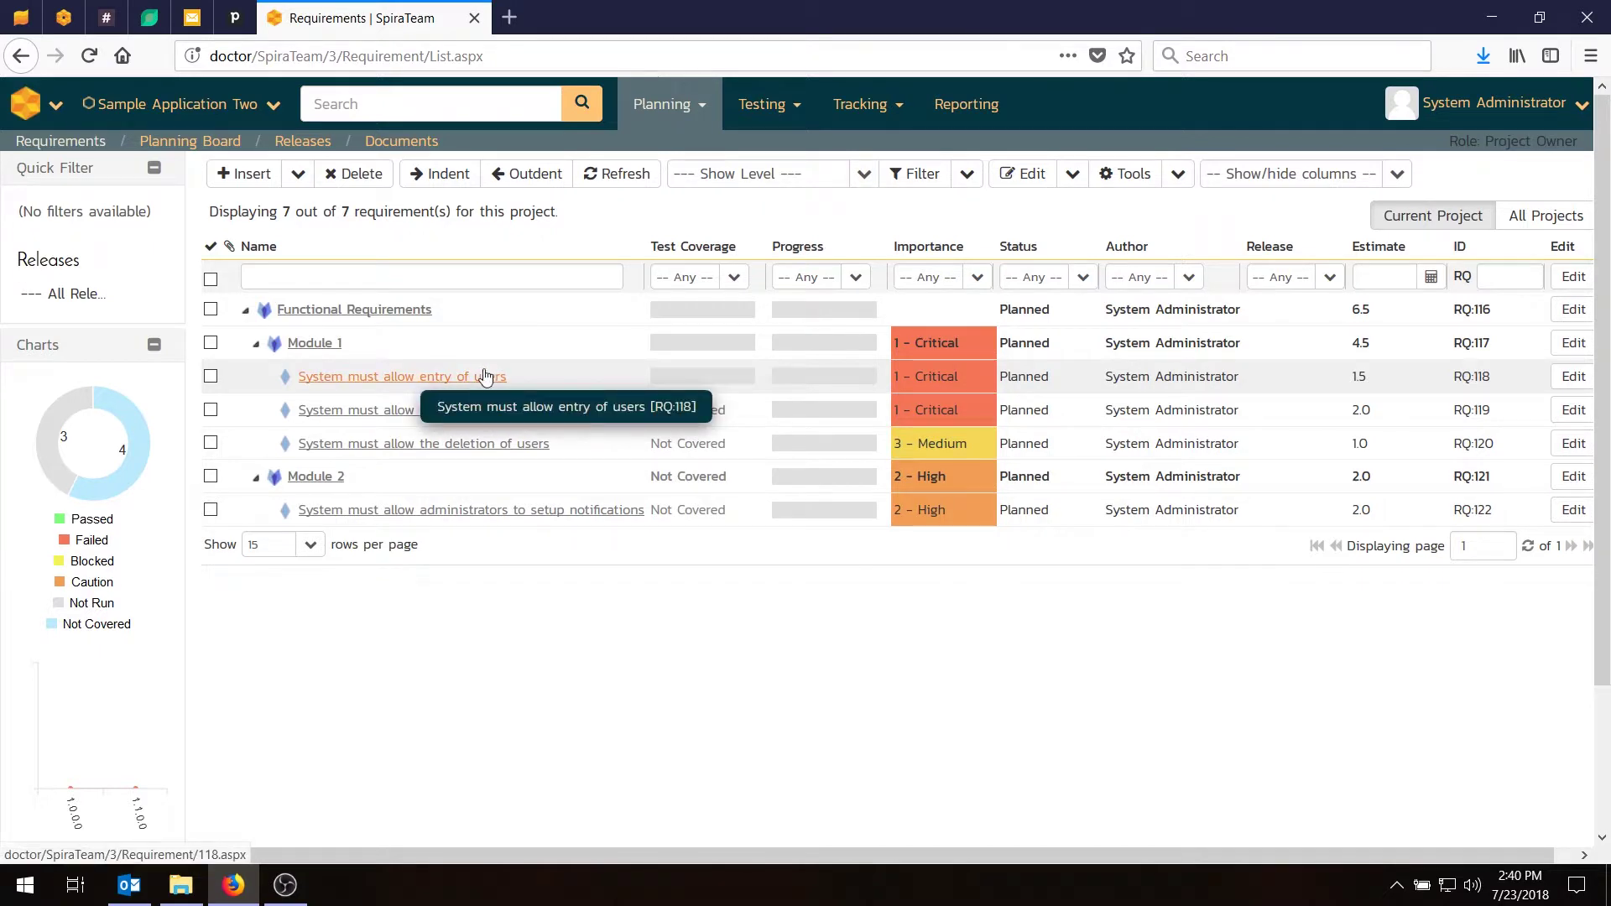
{"action": "mouse_move", "coordinate": [752, 381]}
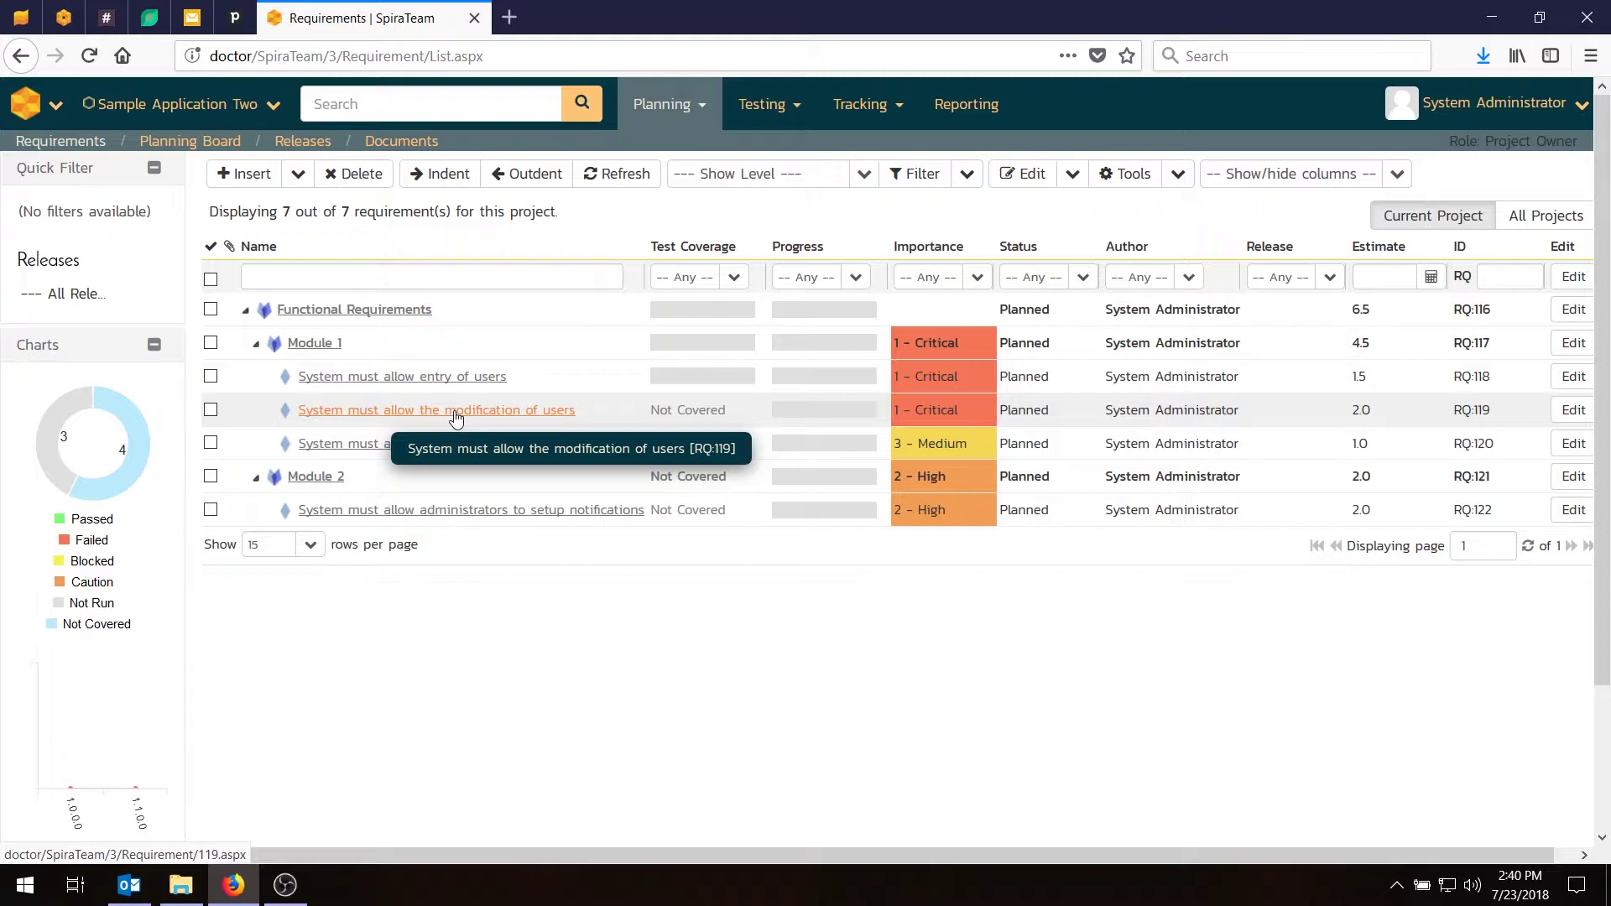
Cover the user modification requirement RQ119 with test case TC:77 from Functional Tests.
{"action": "left_click", "coordinate": [455, 413]}
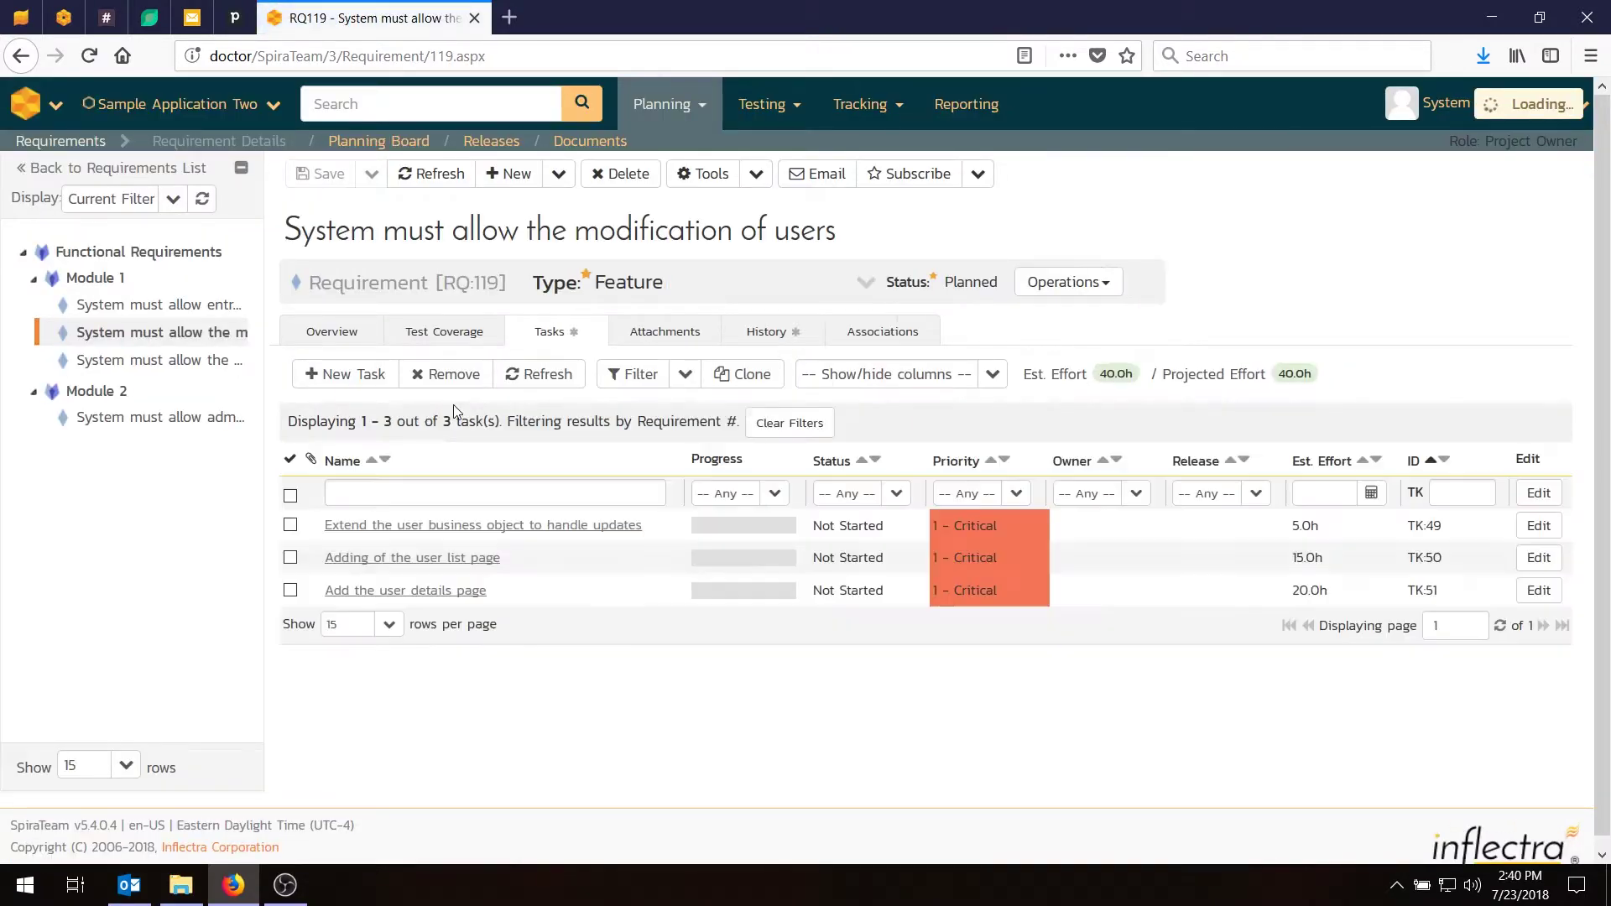
{"action": "left_click", "coordinate": [443, 334]}
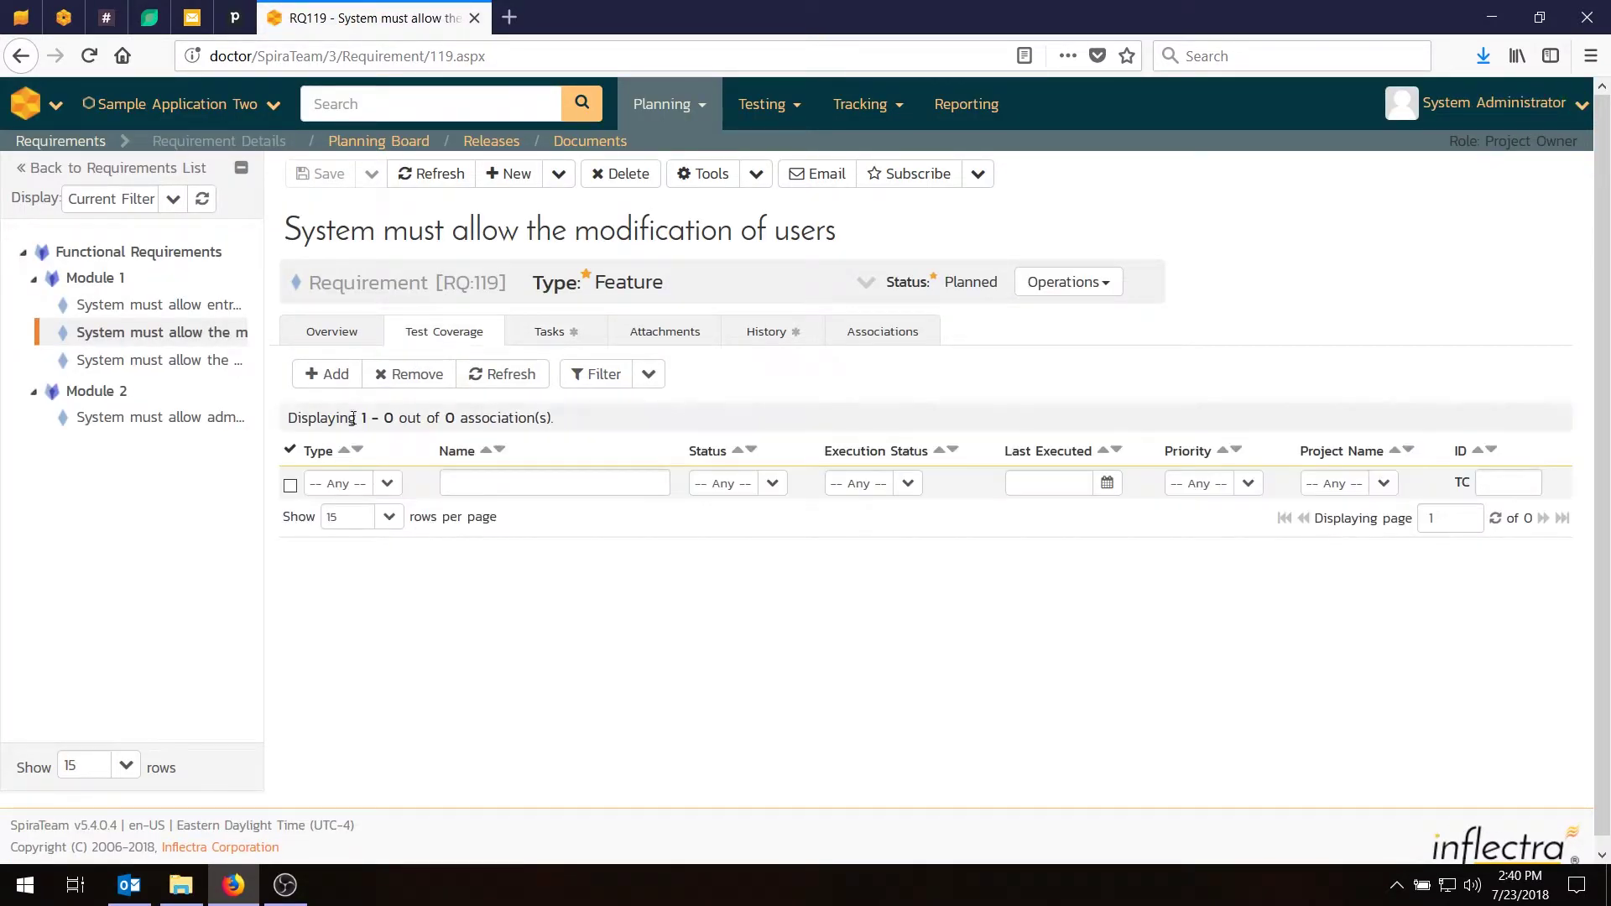
{"action": "left_click", "coordinate": [340, 374]}
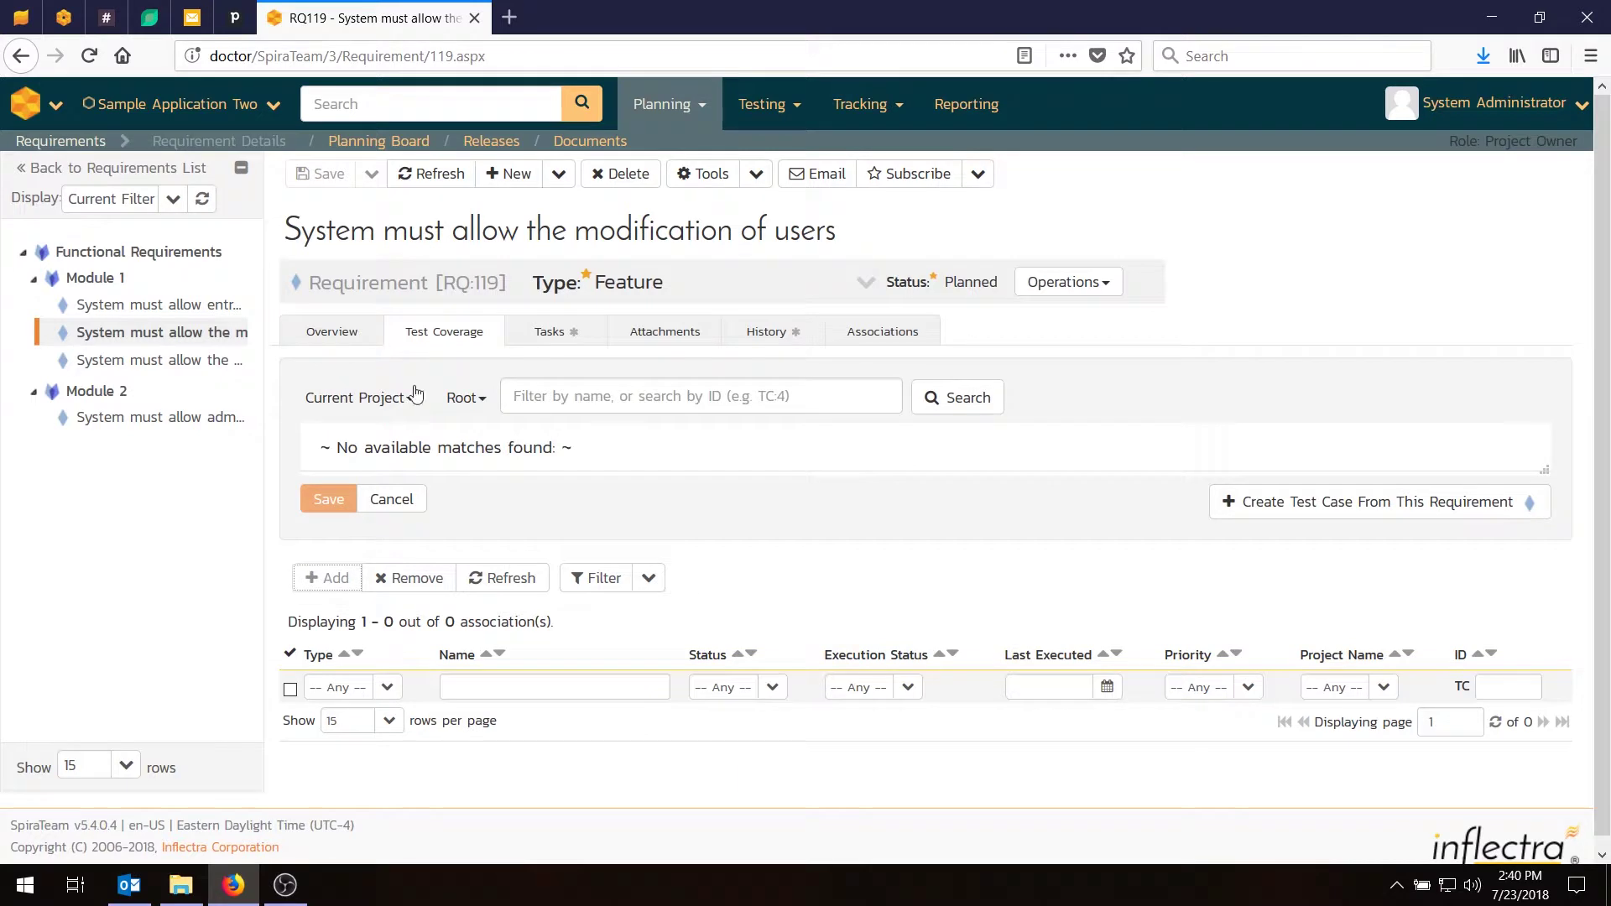
{"action": "left_click", "coordinate": [466, 400]}
{"action": "left_click", "coordinate": [521, 468]}
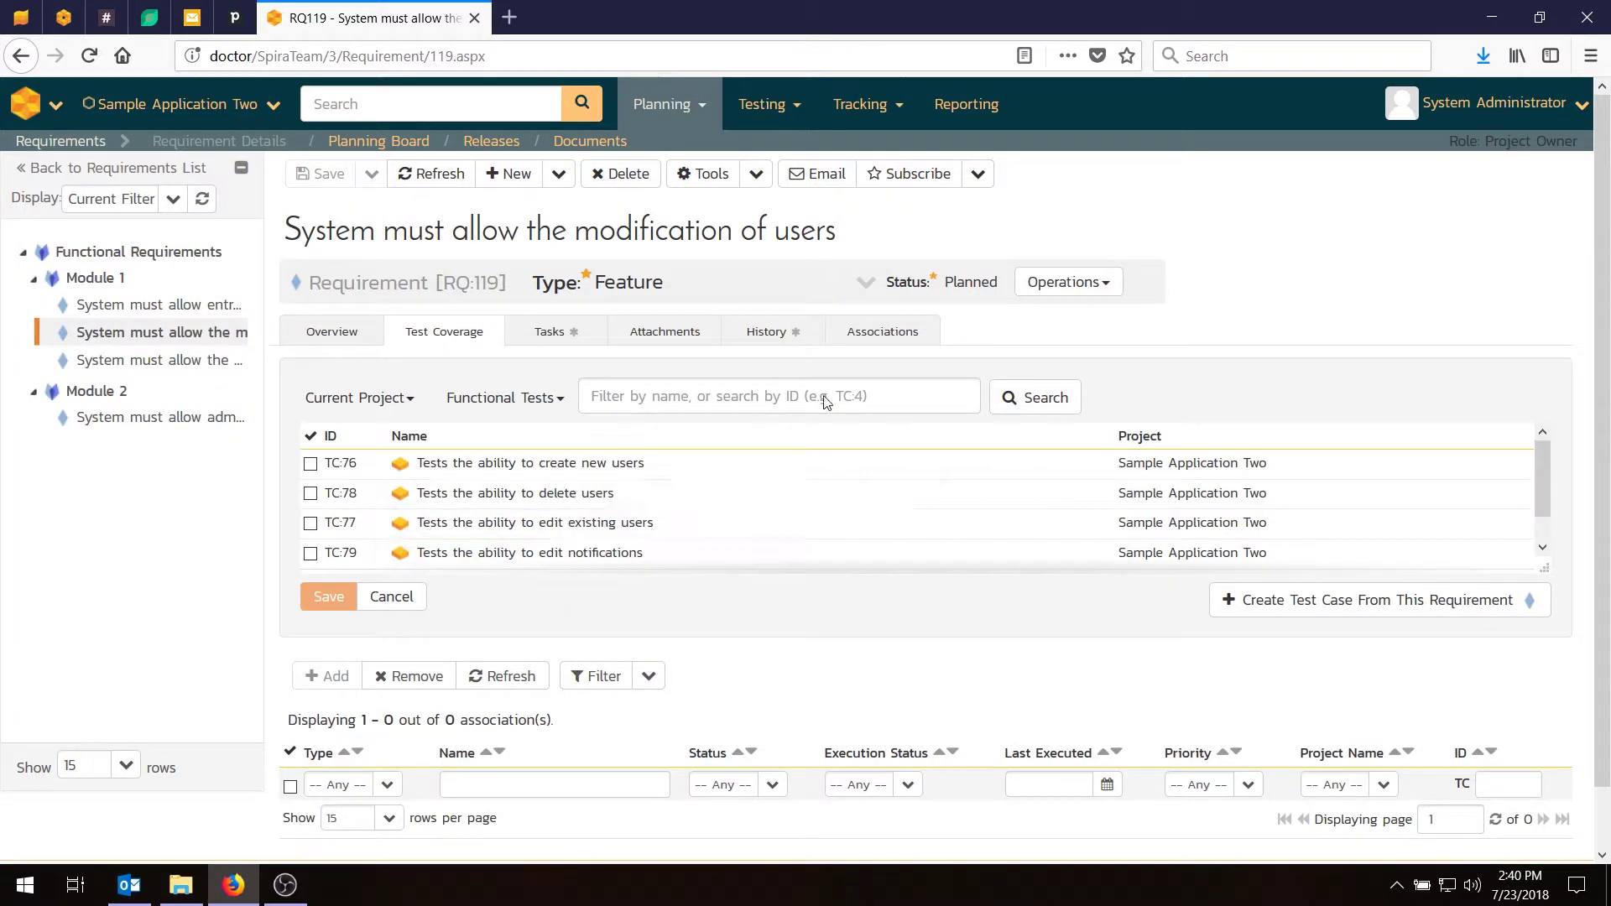
{"action": "left_click", "coordinate": [310, 523]}
{"action": "left_click", "coordinate": [319, 642]}
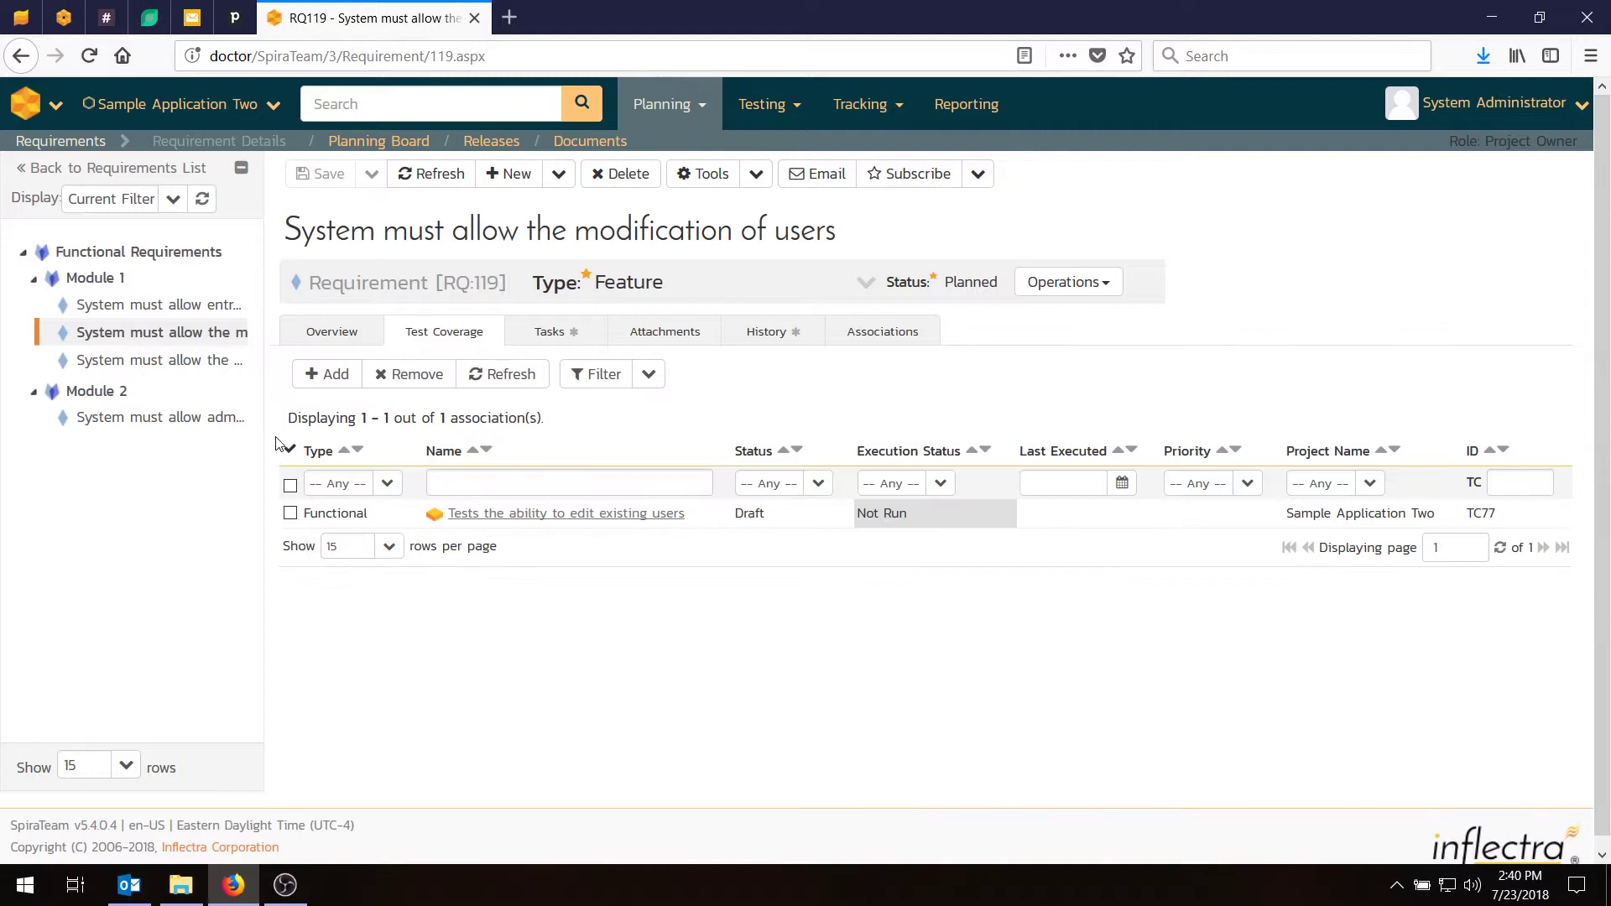
Cover the user deletion requirement RQ120 with test case TC:78.
{"action": "left_click", "coordinate": [151, 360]}
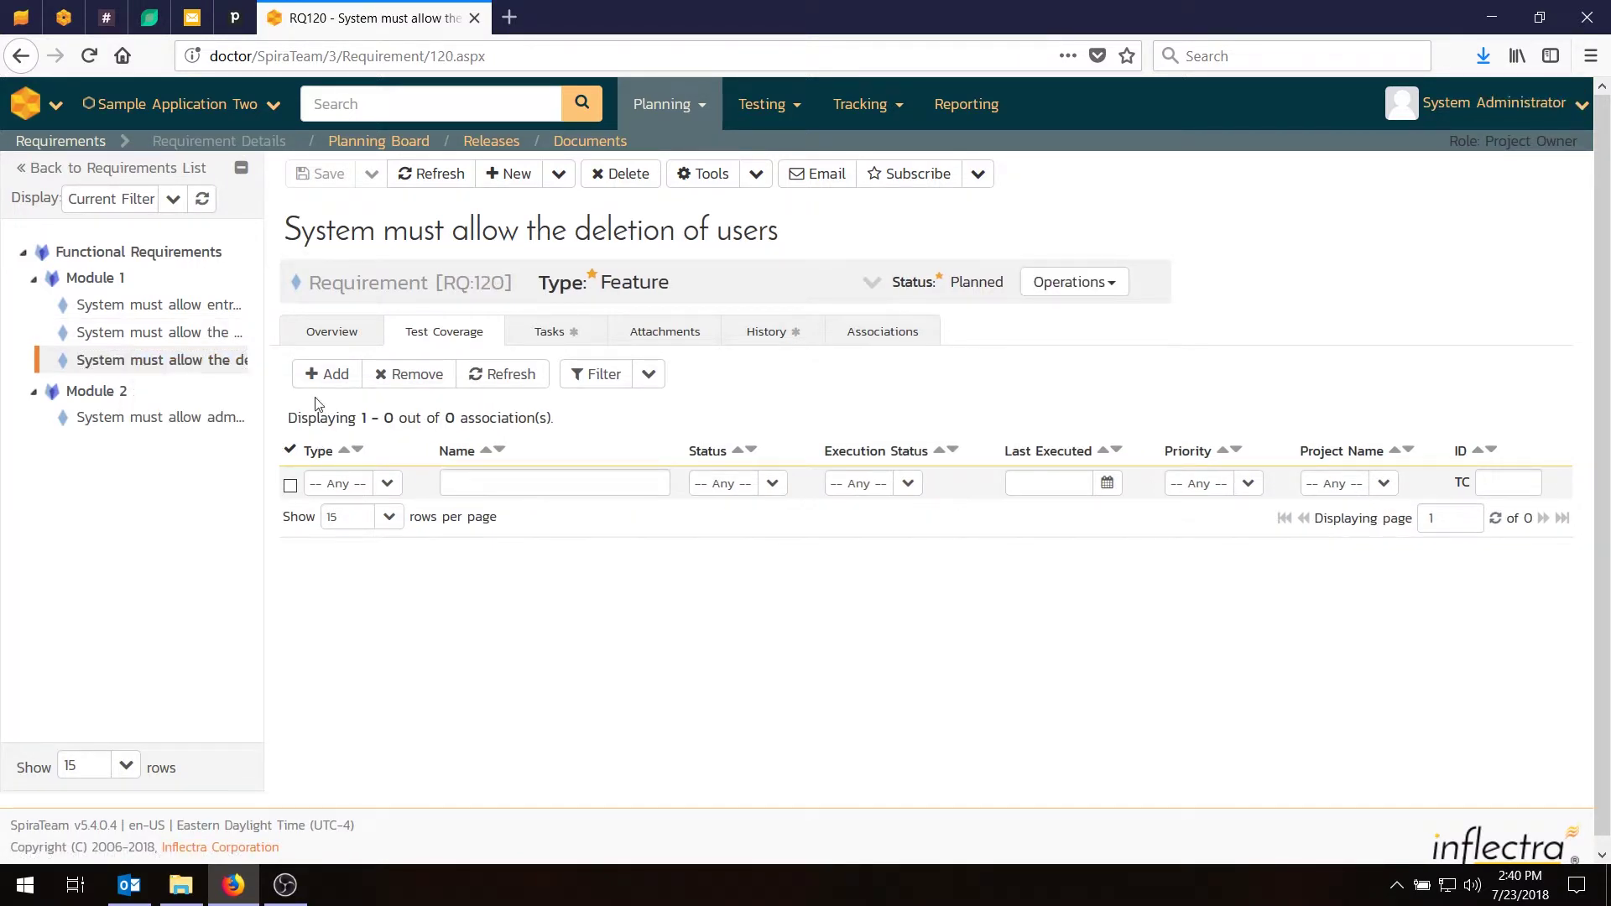
{"action": "left_click", "coordinate": [324, 375]}
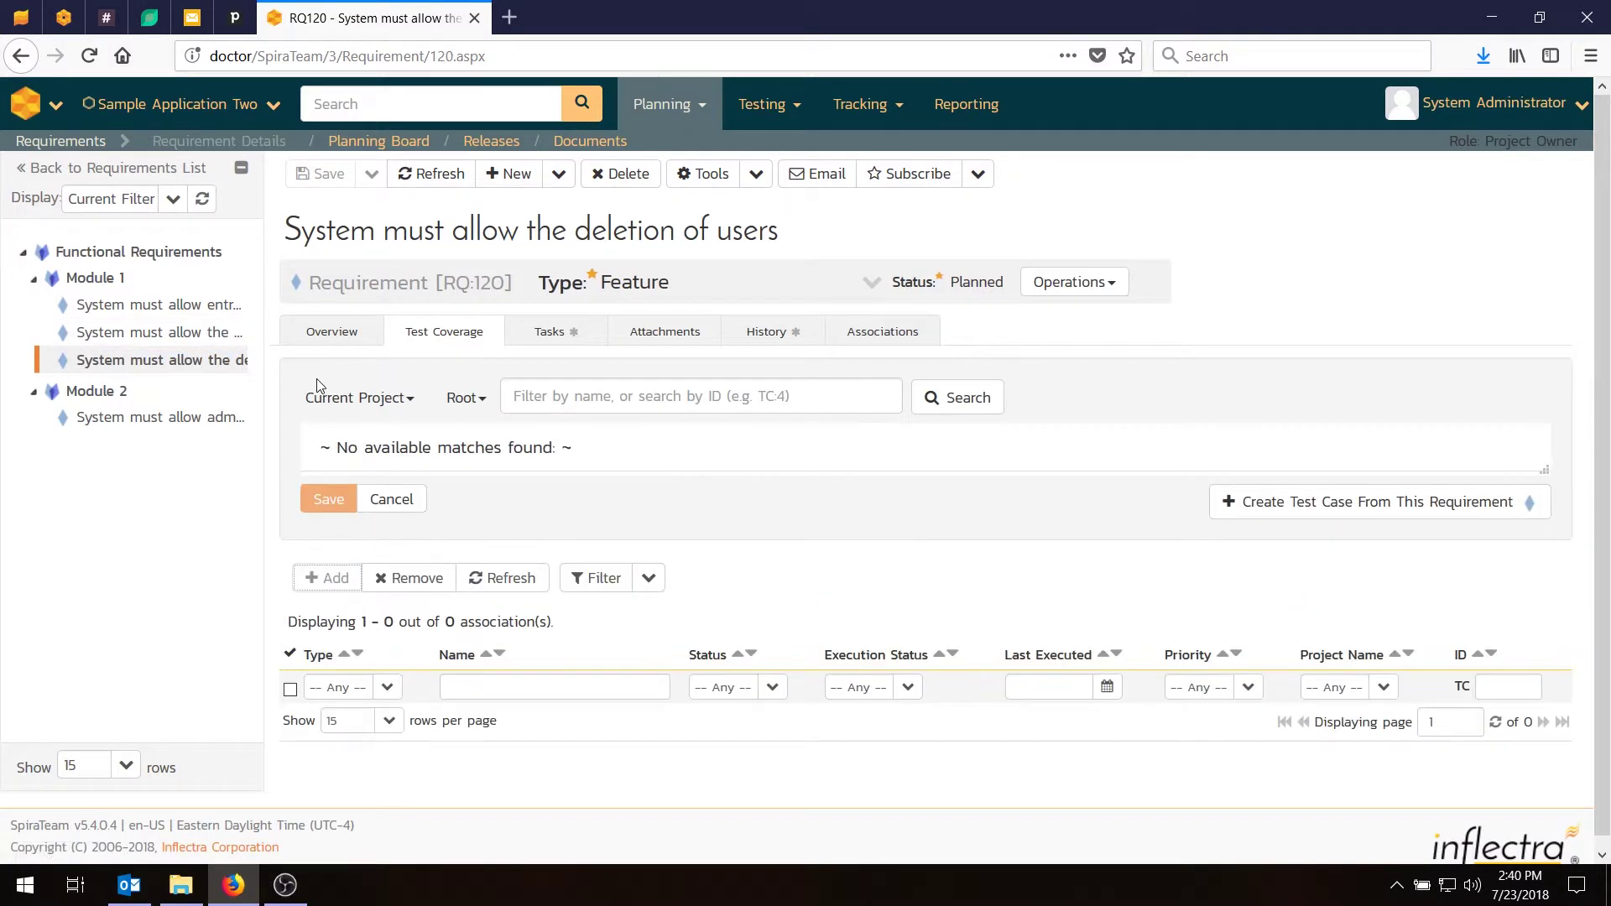
{"action": "left_click", "coordinate": [462, 407]}
{"action": "left_click", "coordinate": [470, 466]}
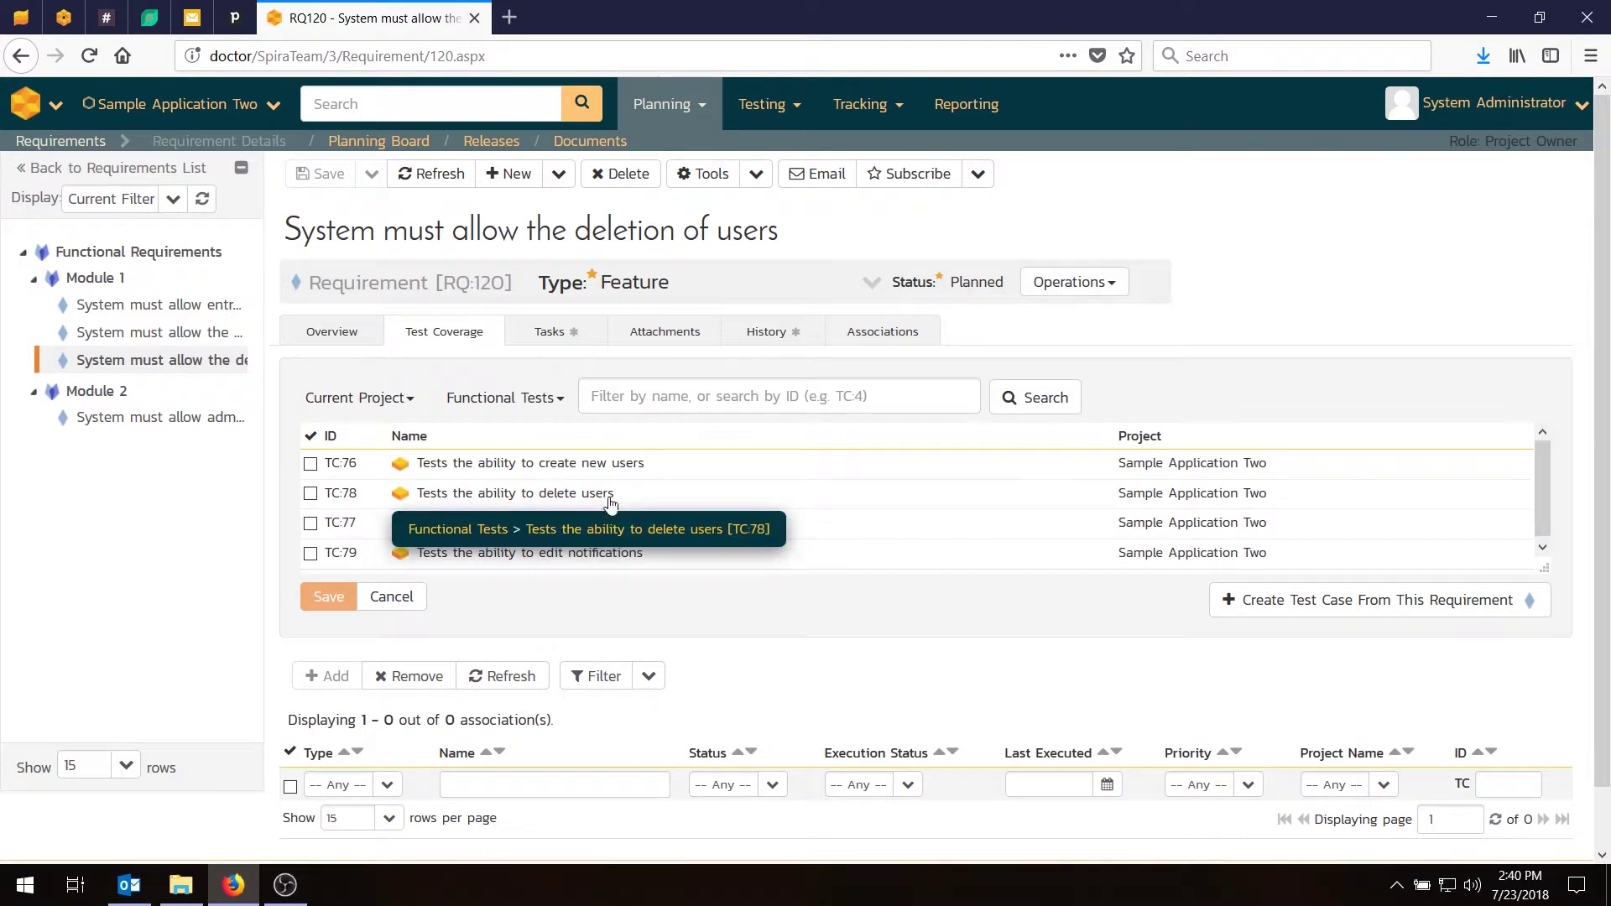
{"action": "left_click", "coordinate": [310, 493]}
{"action": "left_click", "coordinate": [322, 637]}
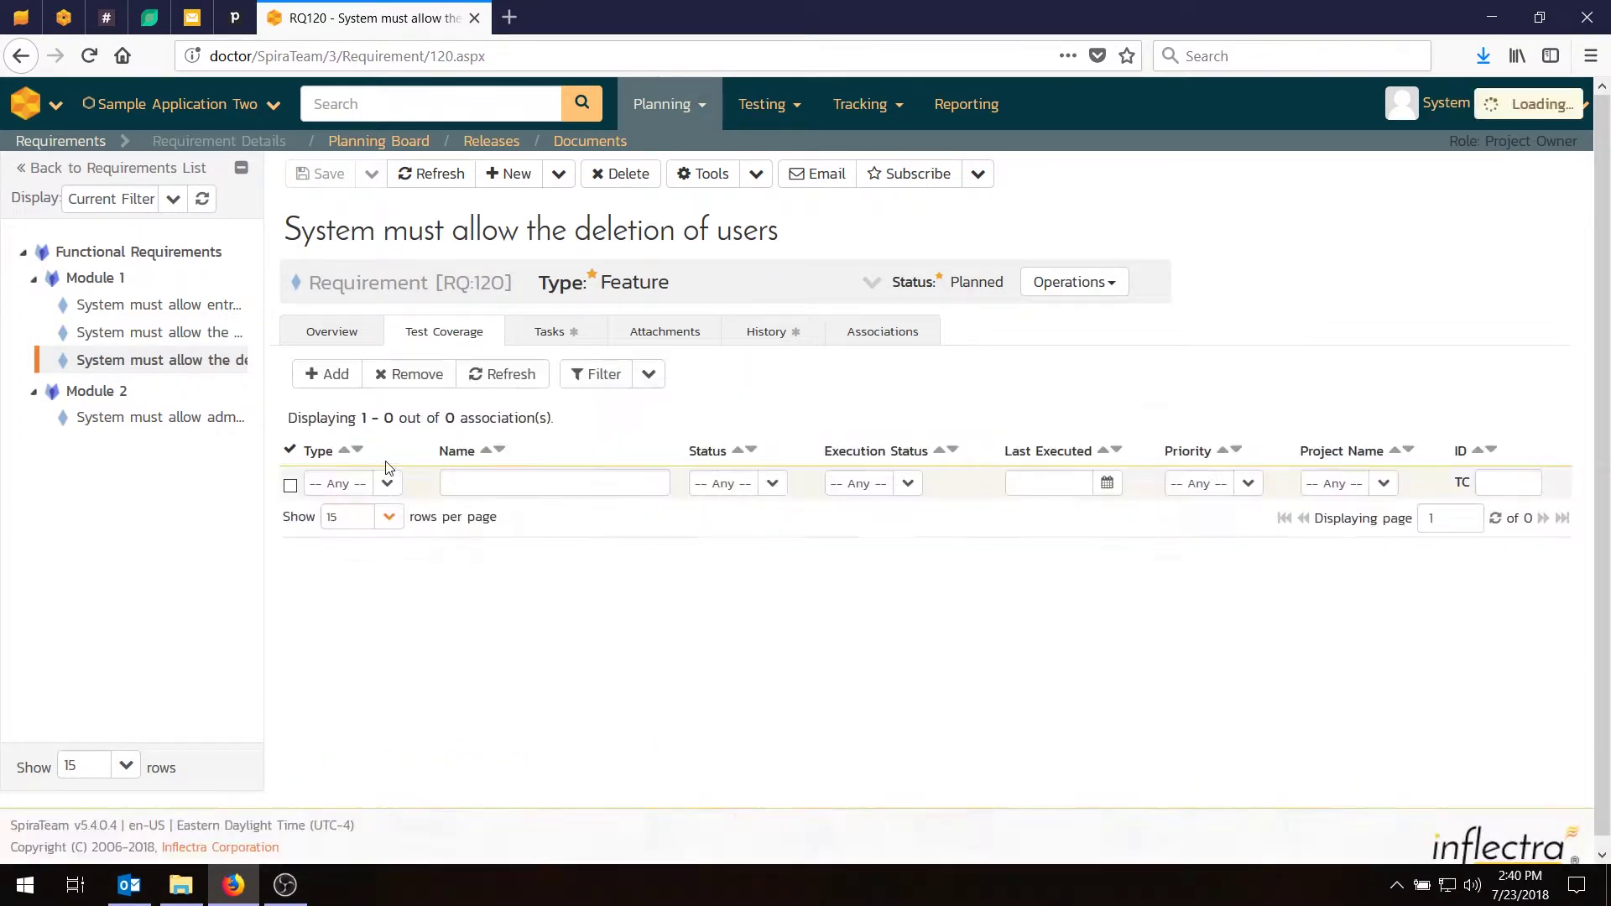
Cover the notification-setup requirement RQ122 with test case TC:79.
{"action": "left_click", "coordinate": [189, 419]}
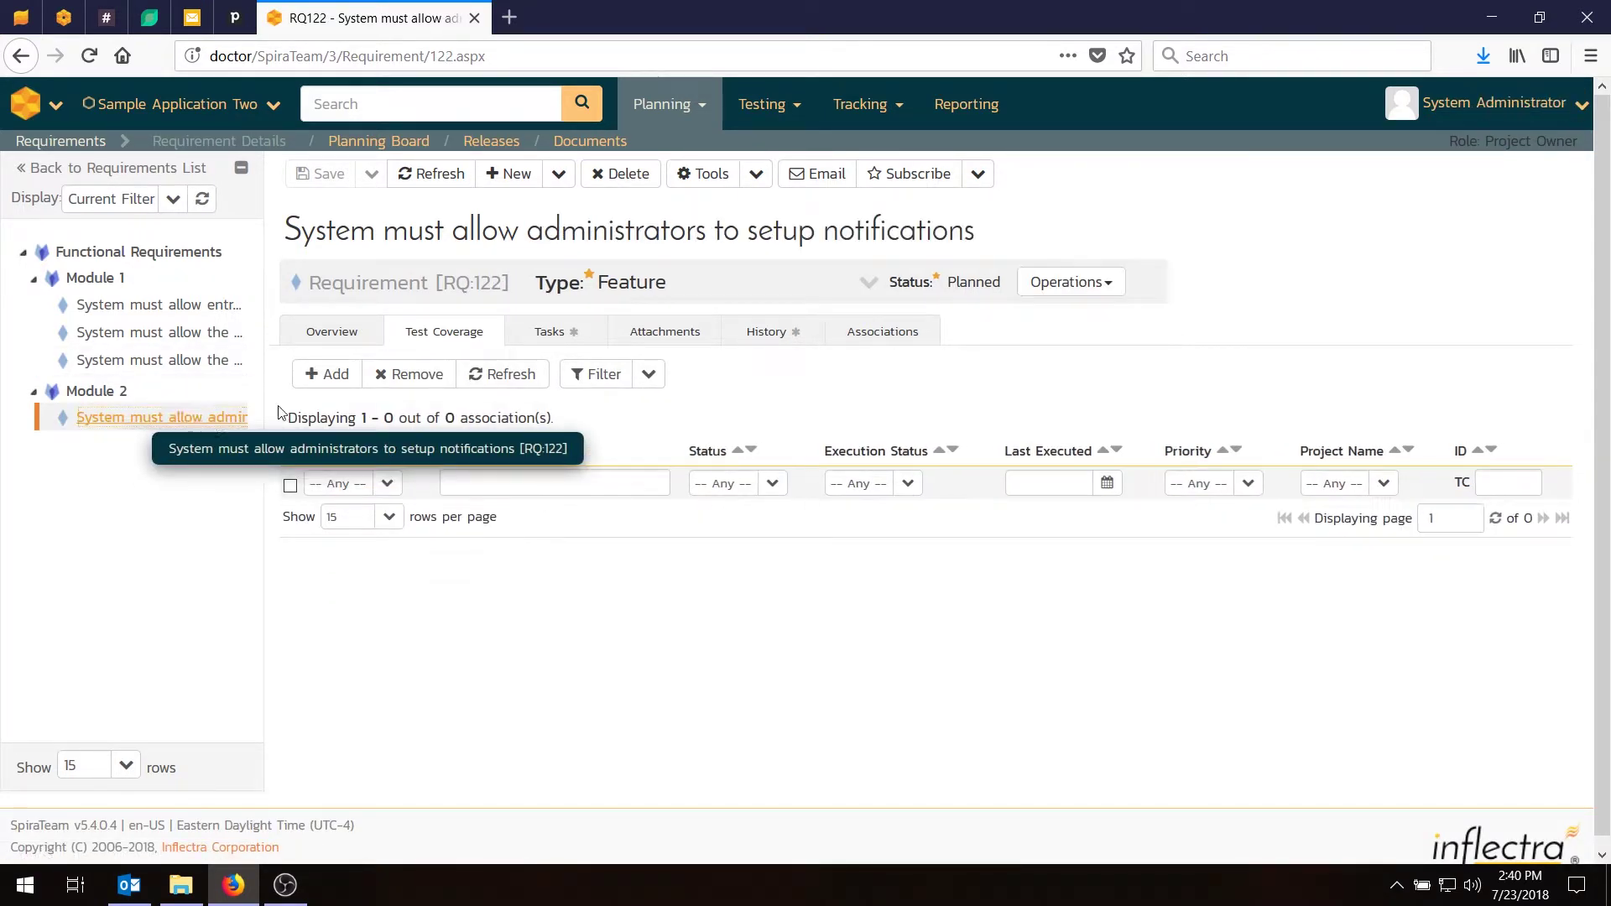
{"action": "left_click", "coordinate": [331, 375]}
{"action": "left_click", "coordinate": [466, 398]}
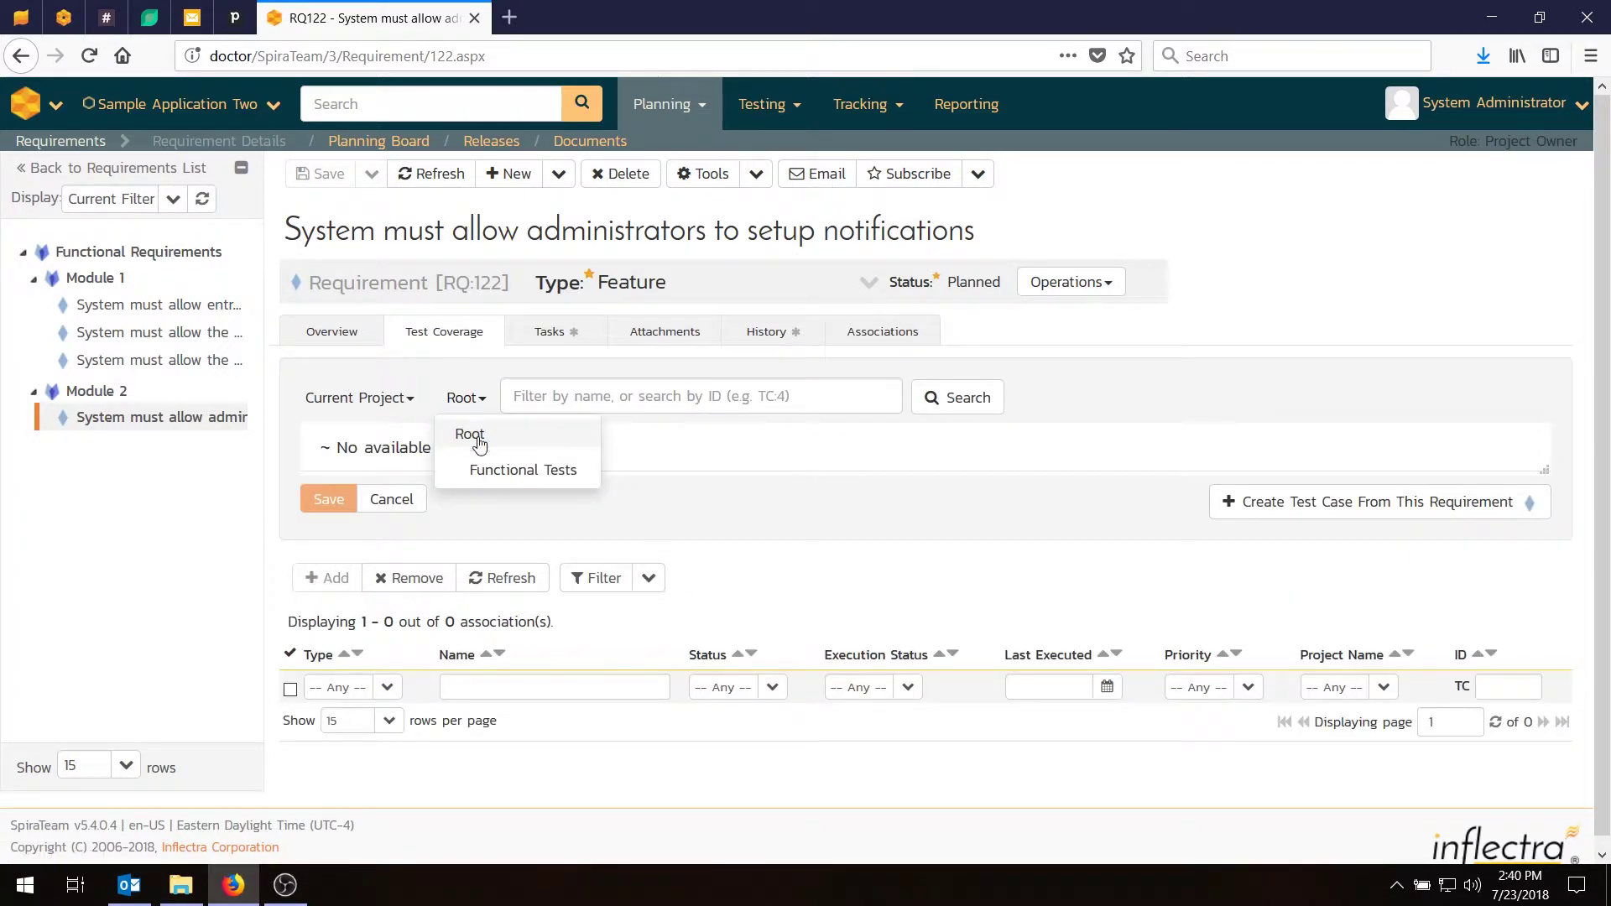
{"action": "left_click", "coordinate": [512, 470]}
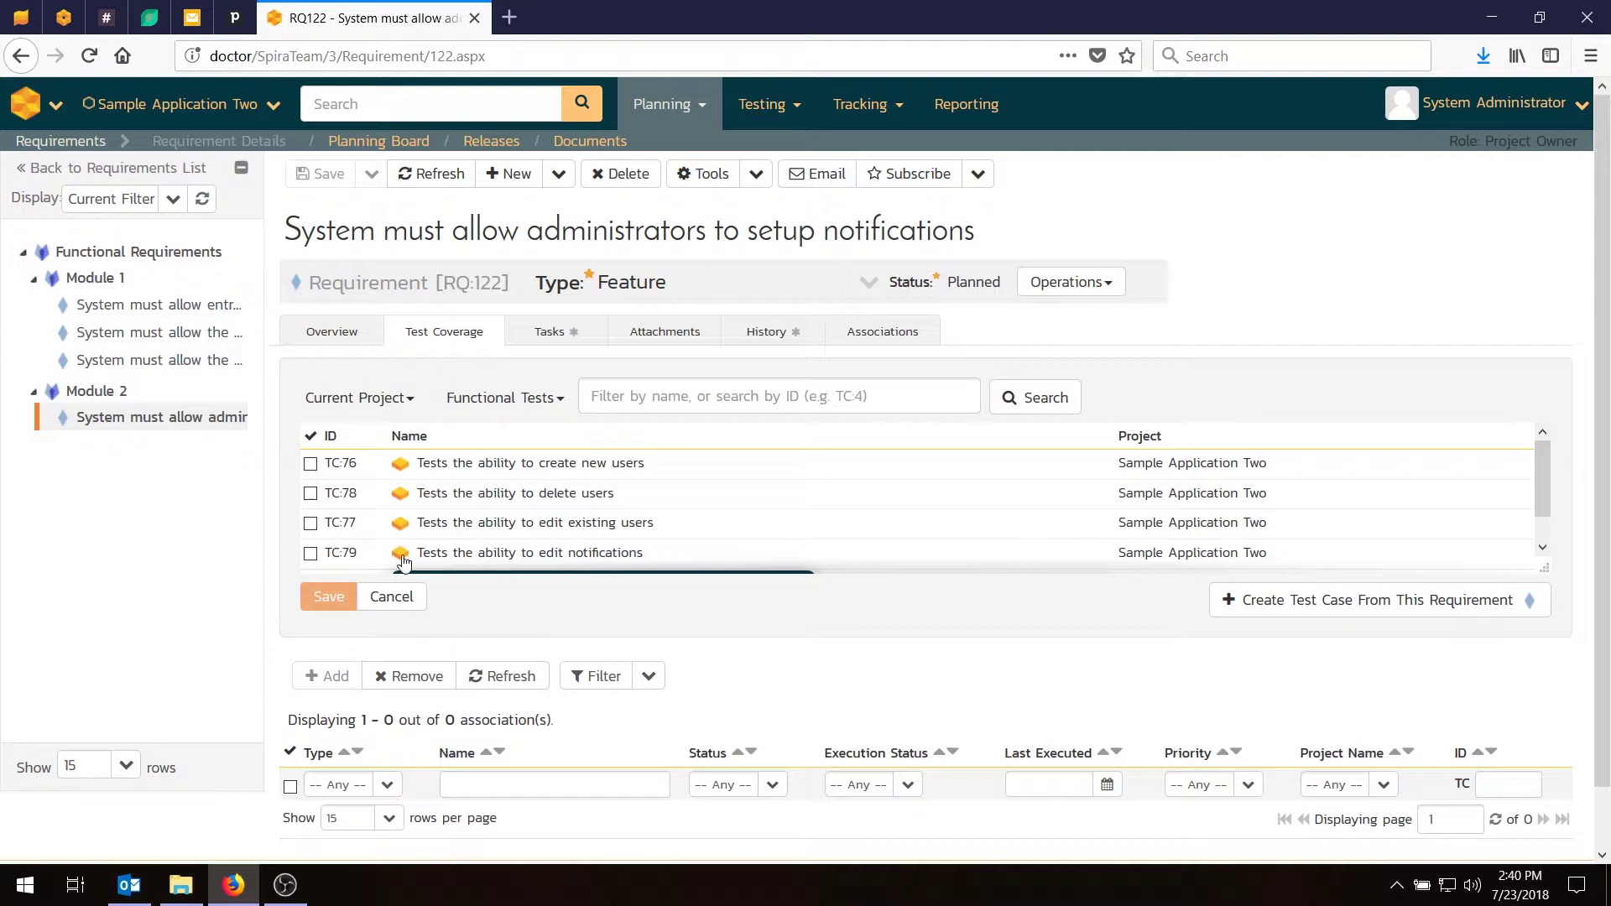
{"action": "left_click", "coordinate": [310, 553]}
{"action": "left_click", "coordinate": [315, 638]}
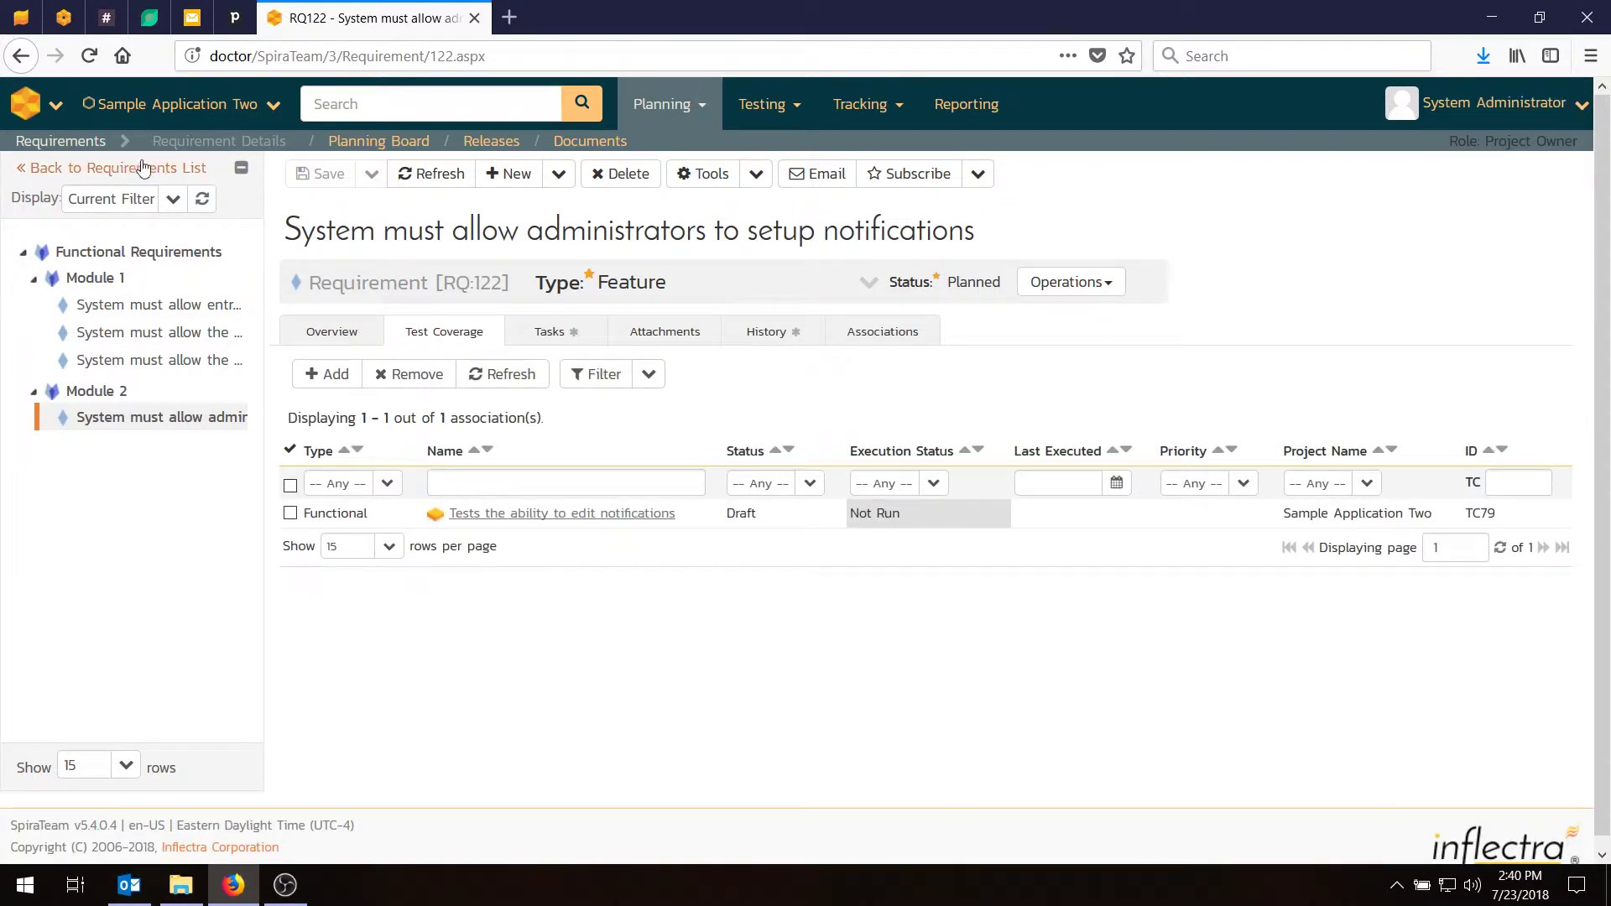
Filter the requirements list to Not Covered, find none, then clear the filter.
{"action": "left_click", "coordinate": [88, 146]}
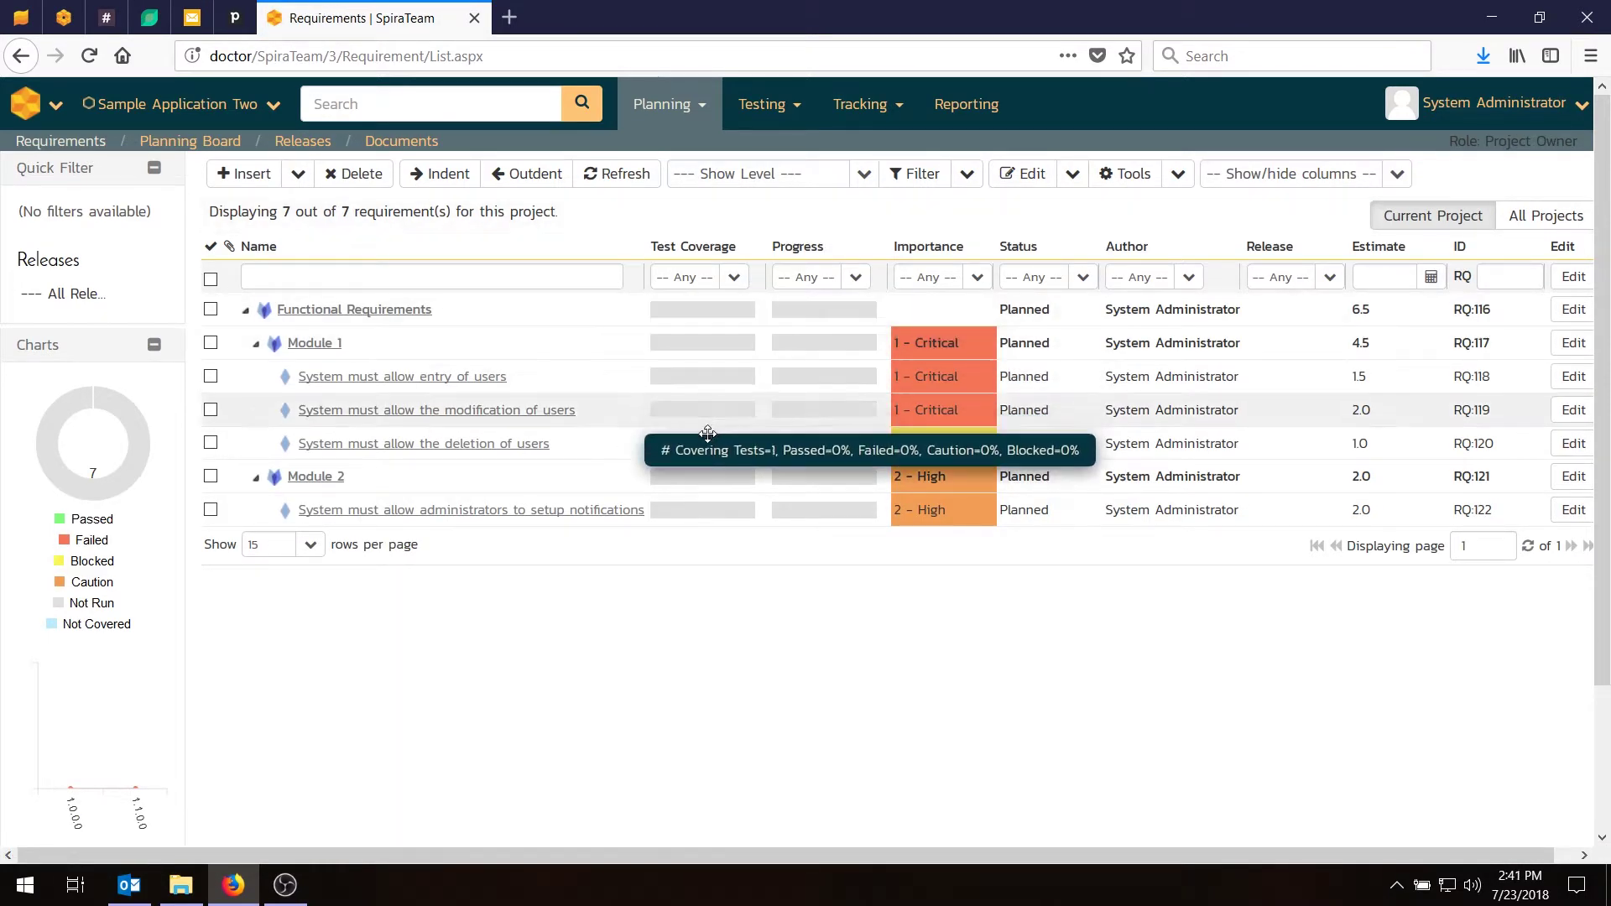
{"action": "mouse_move", "coordinate": [708, 514]}
{"action": "left_click", "coordinate": [734, 277]}
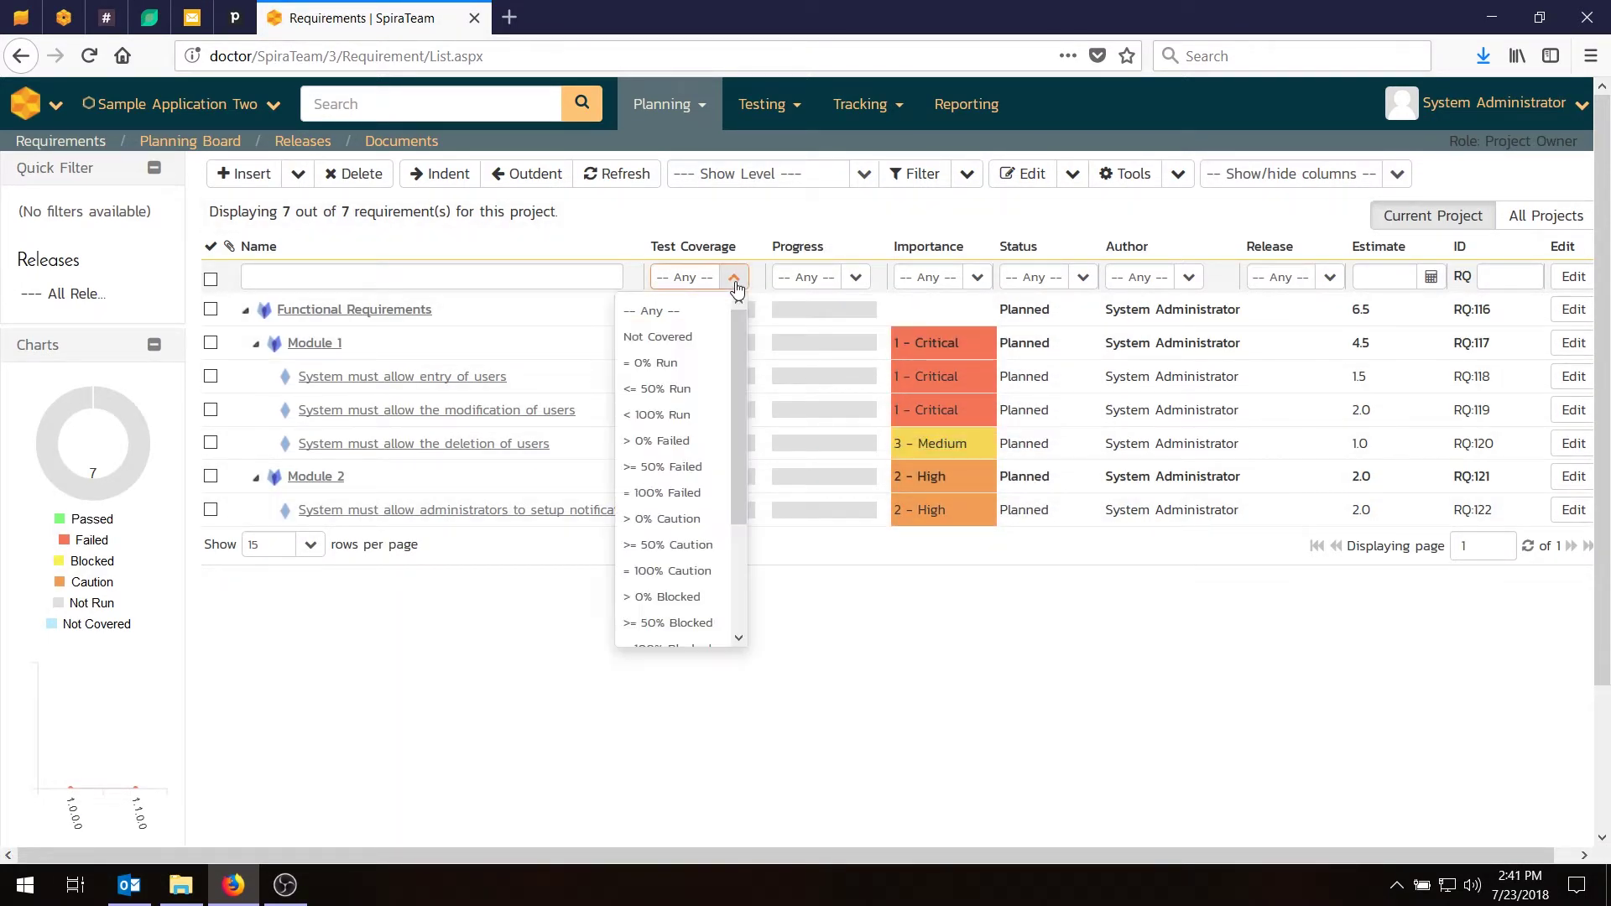
{"action": "left_click", "coordinate": [675, 337]}
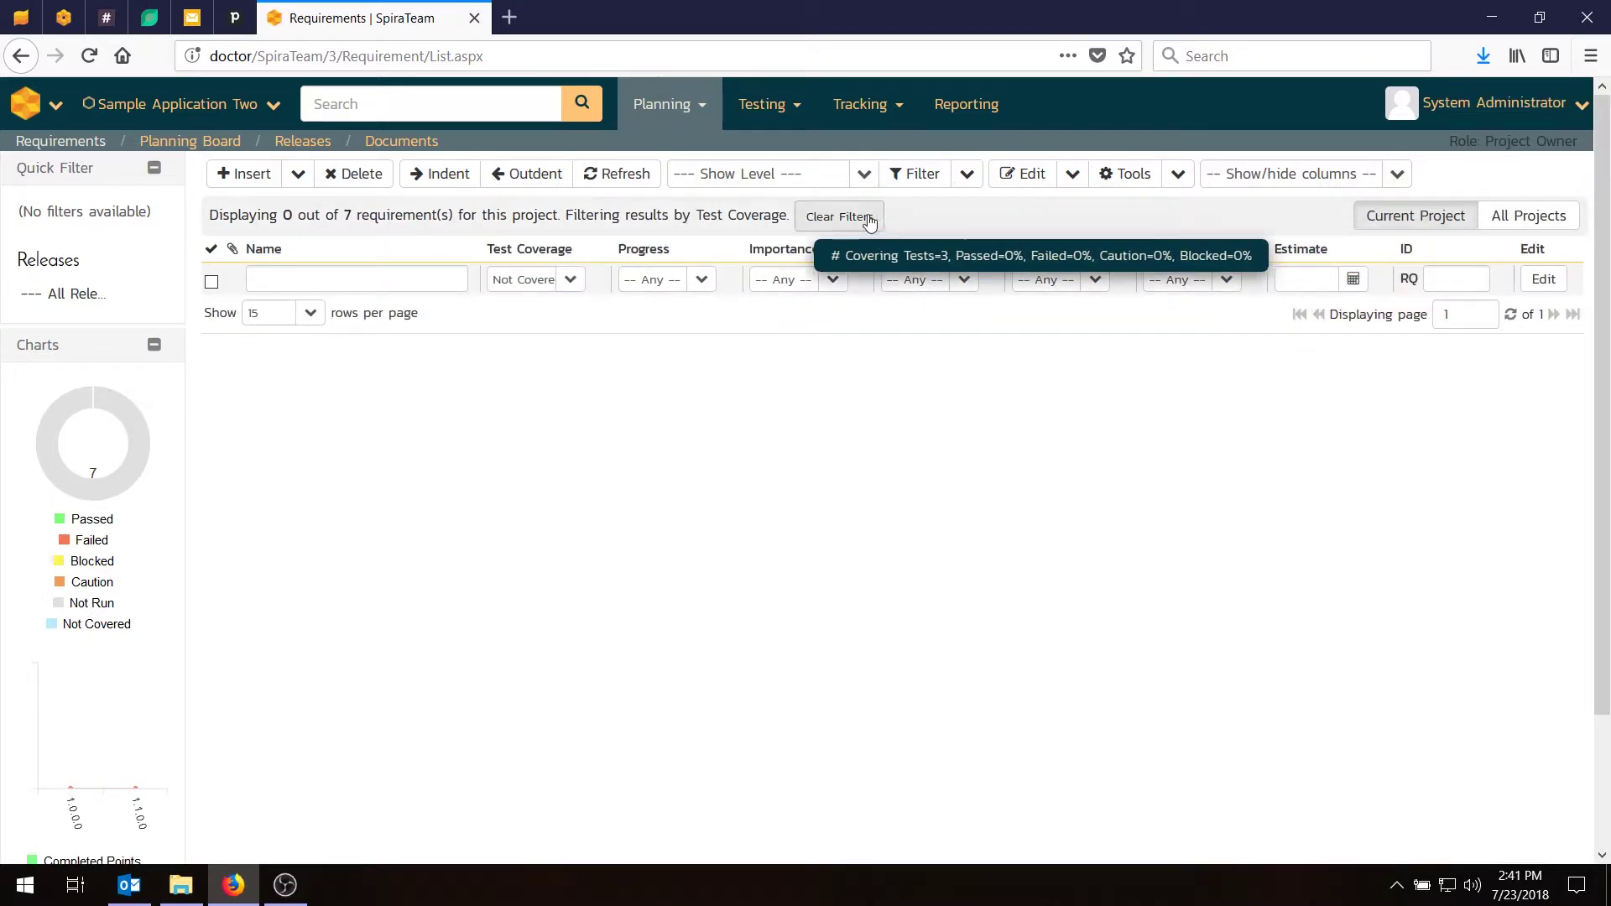
{"action": "left_click", "coordinate": [855, 218]}
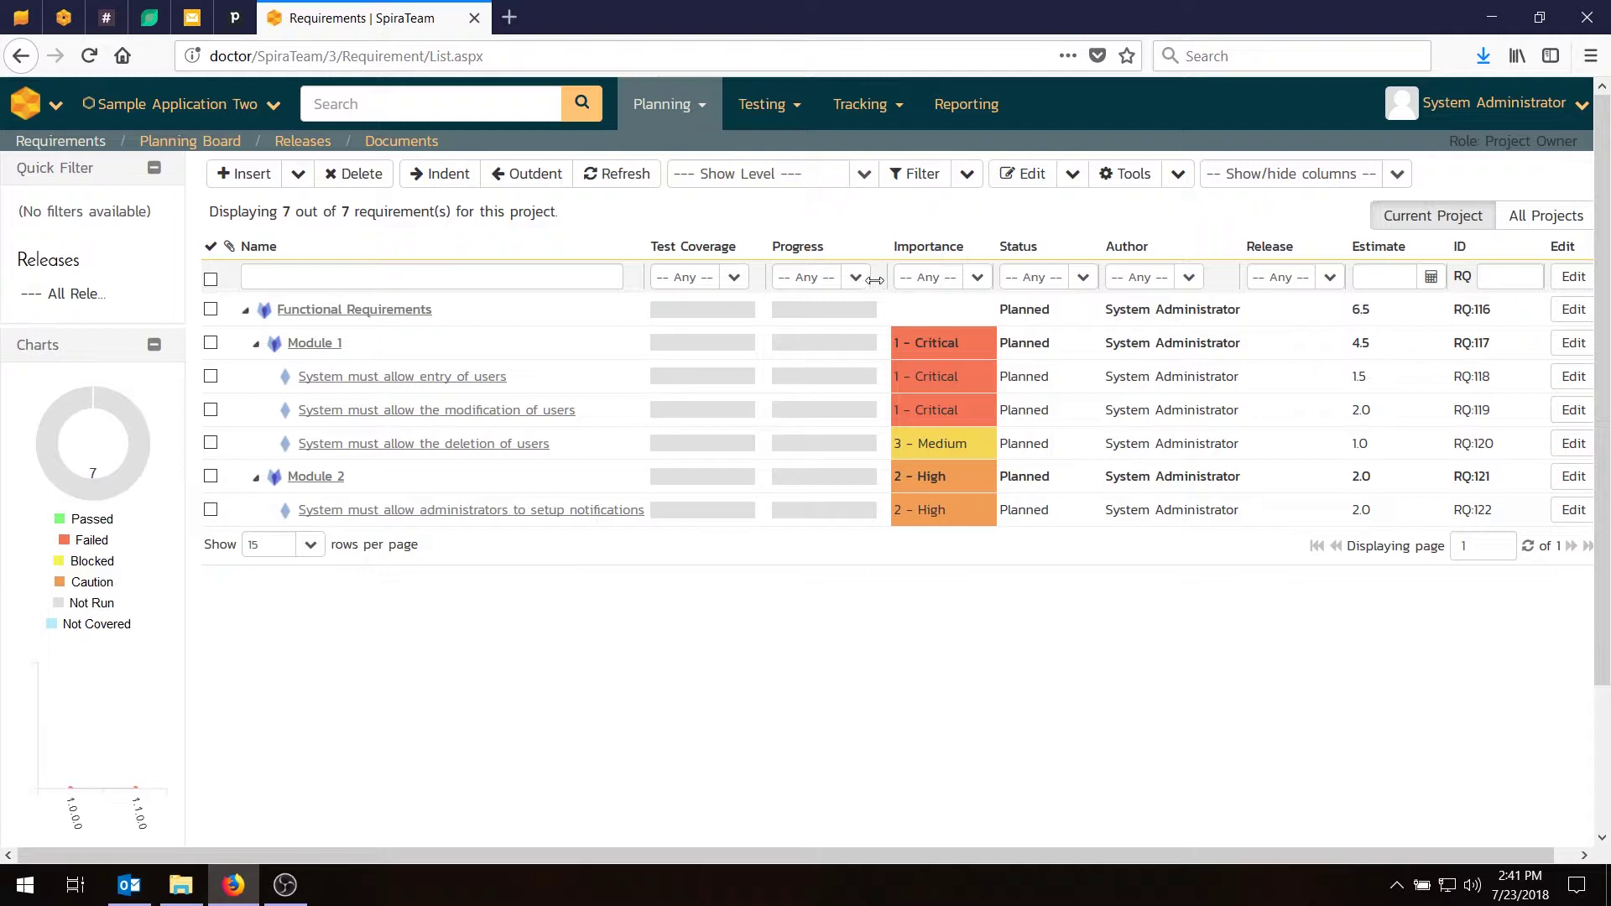
{"action": "left_click", "coordinate": [855, 277]}
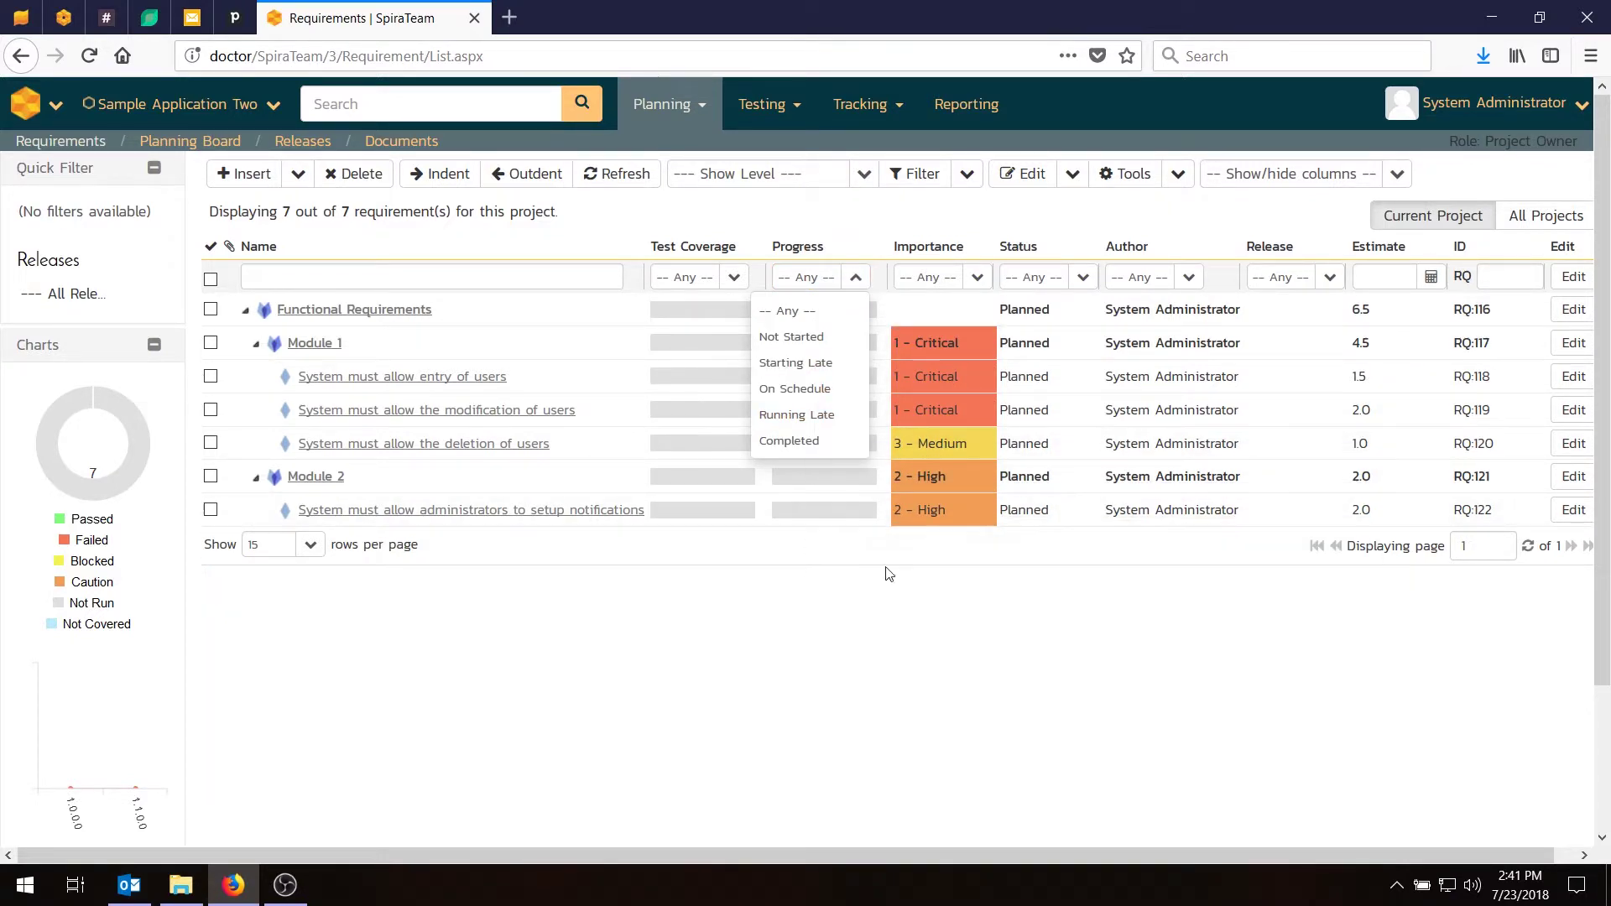
{"action": "left_click", "coordinate": [855, 278]}
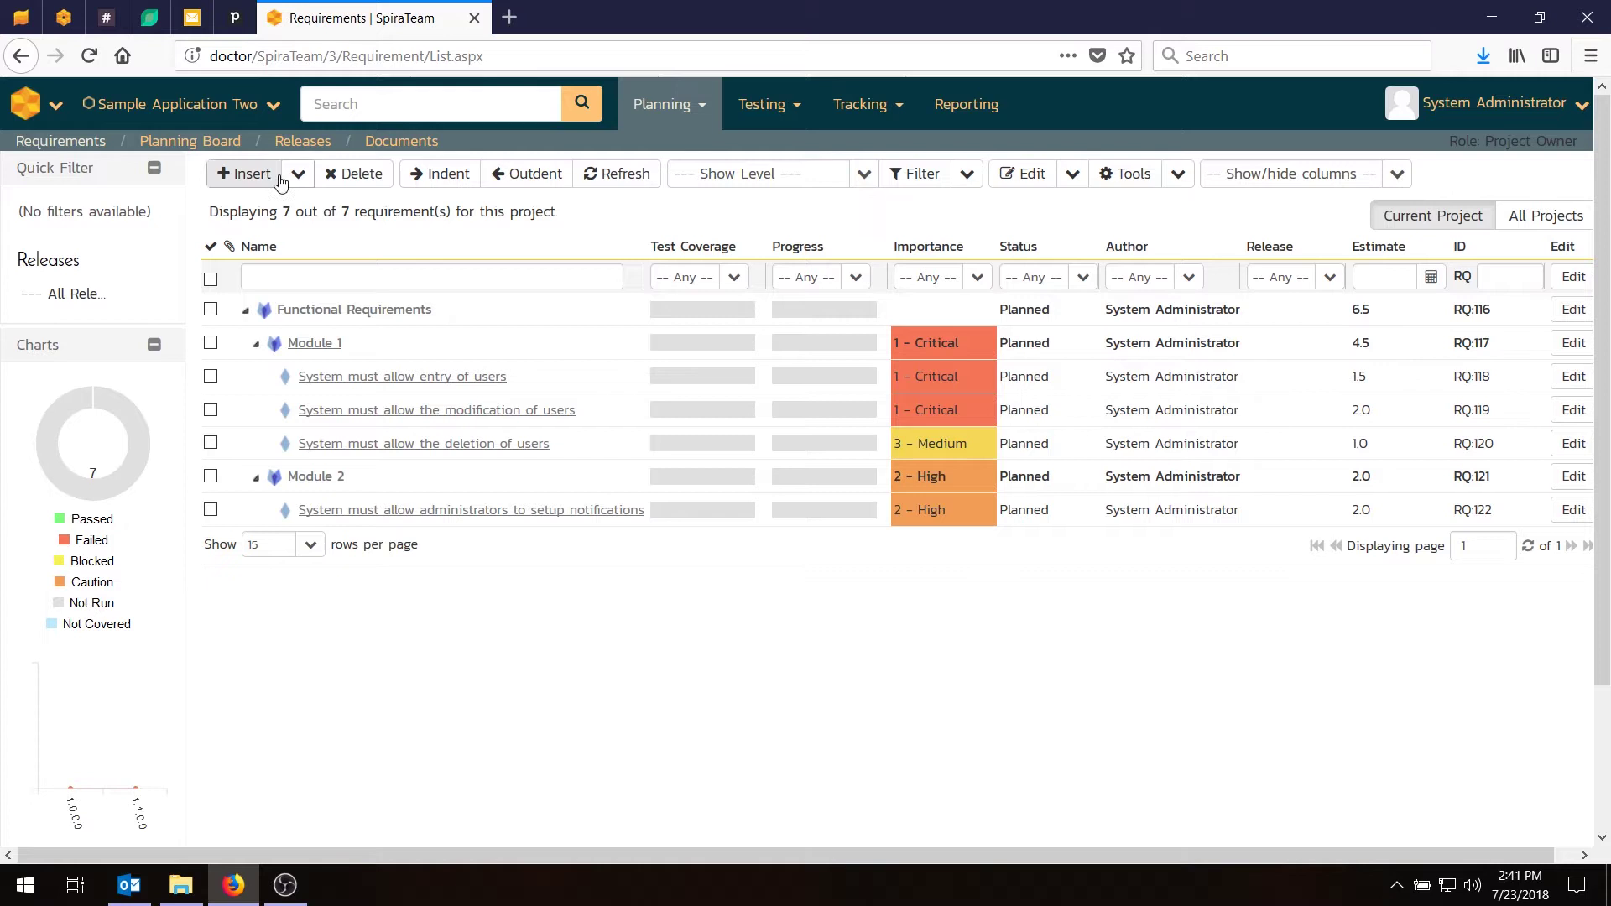
Add TC:76, creating new users, to release 1.0.0.0.0001 Release 1.0 Iteration 1.
{"action": "mouse_move", "coordinate": [762, 104]}
{"action": "left_click", "coordinate": [772, 144]}
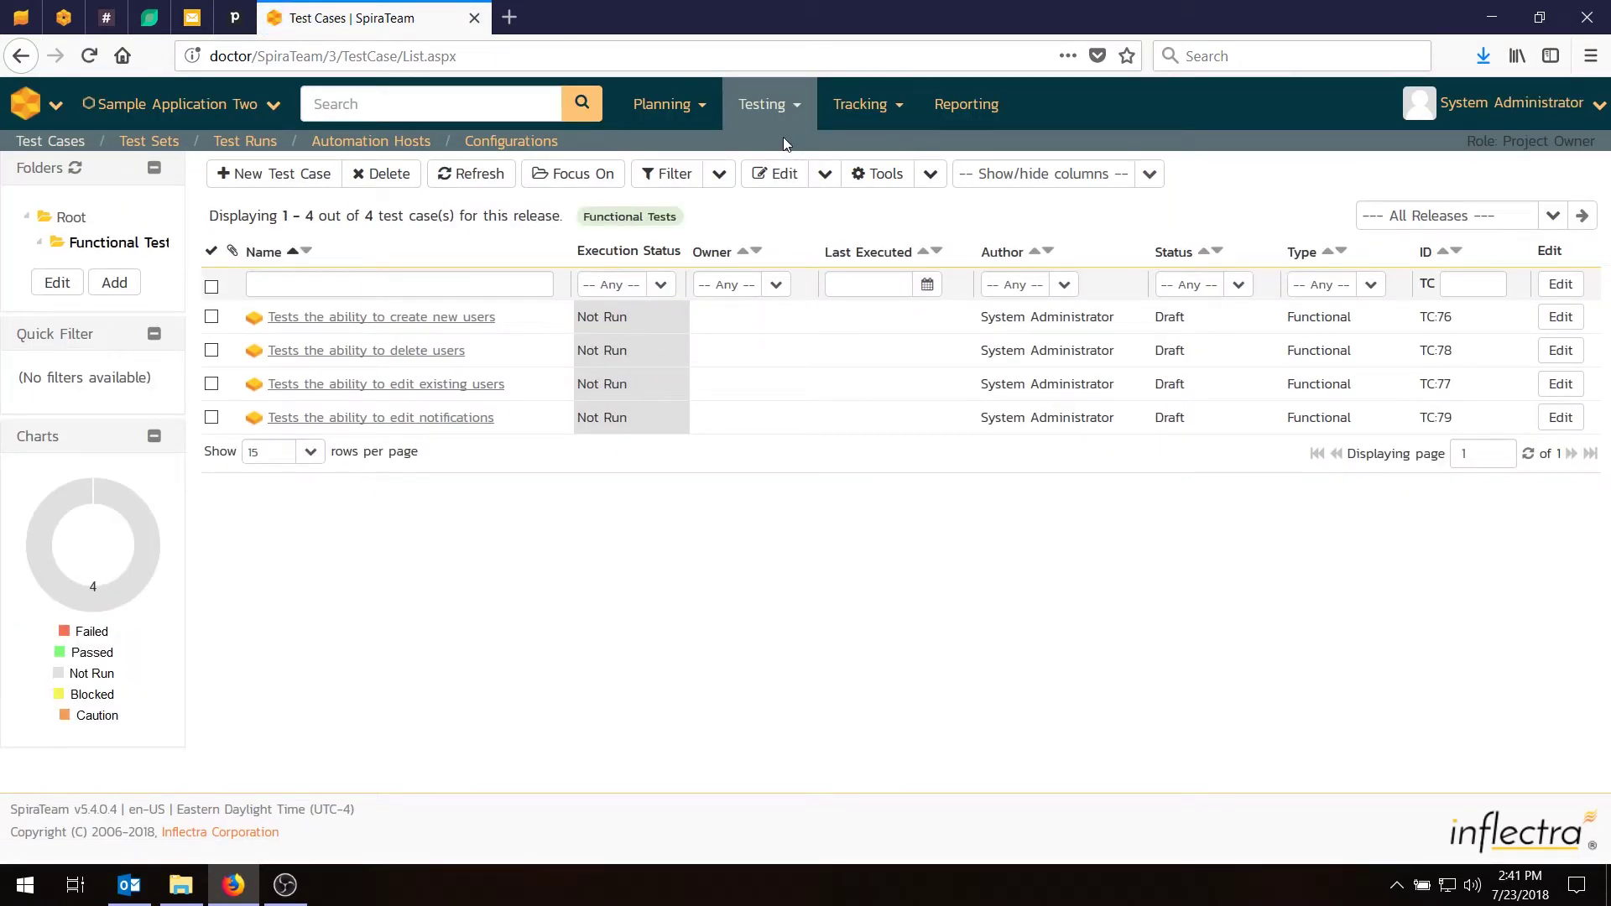
{"action": "mouse_move", "coordinate": [461, 334]}
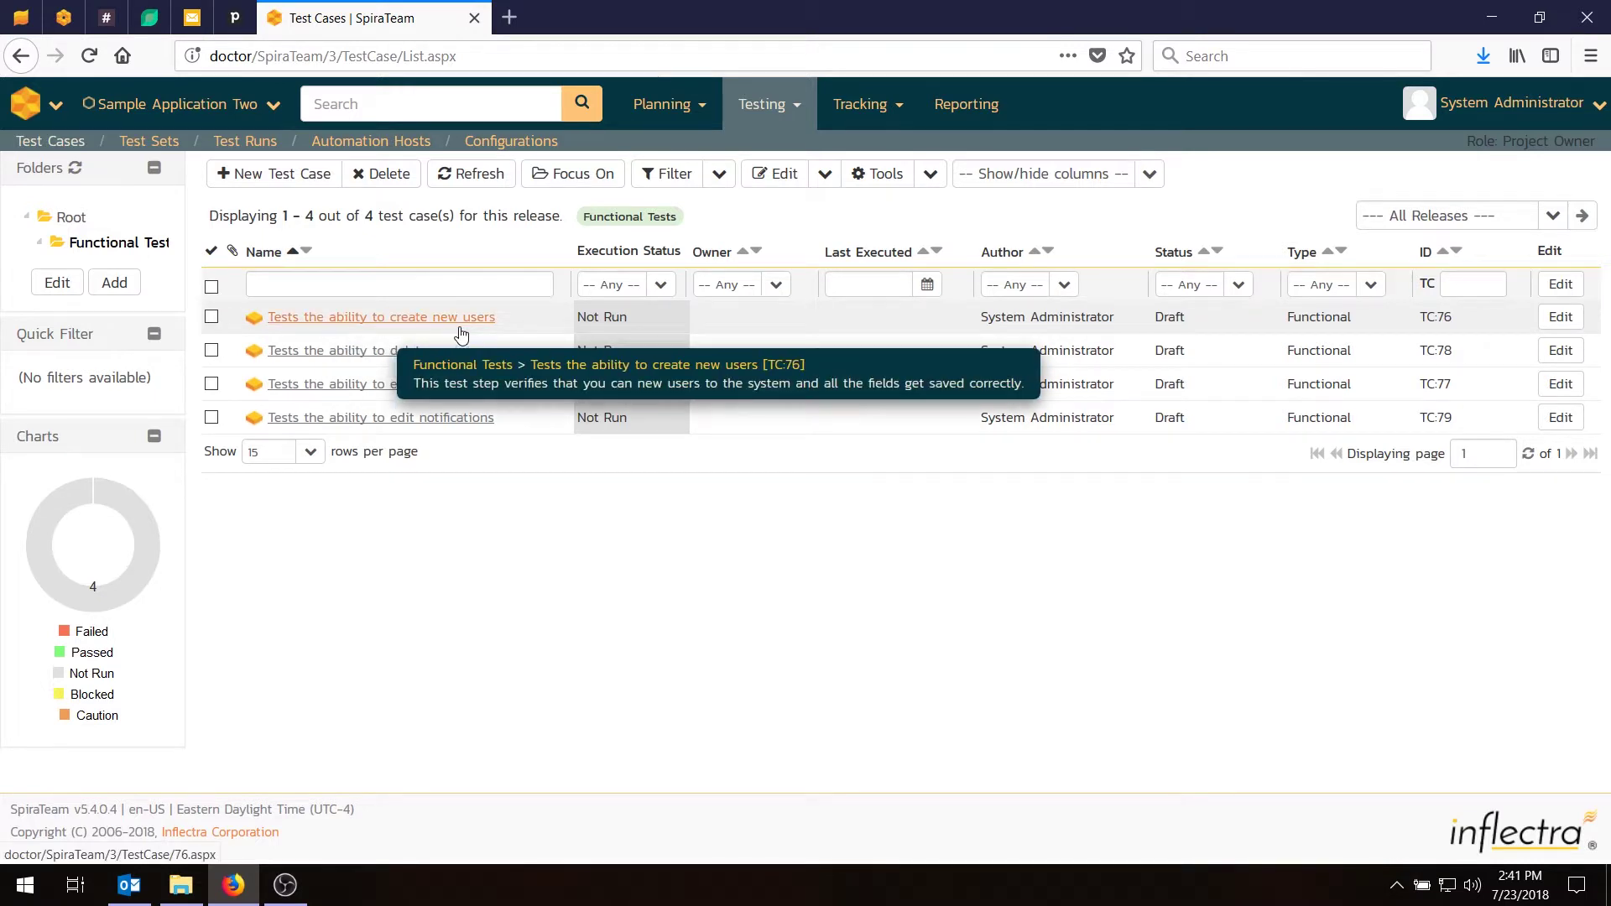
{"action": "left_click", "coordinate": [212, 316]}
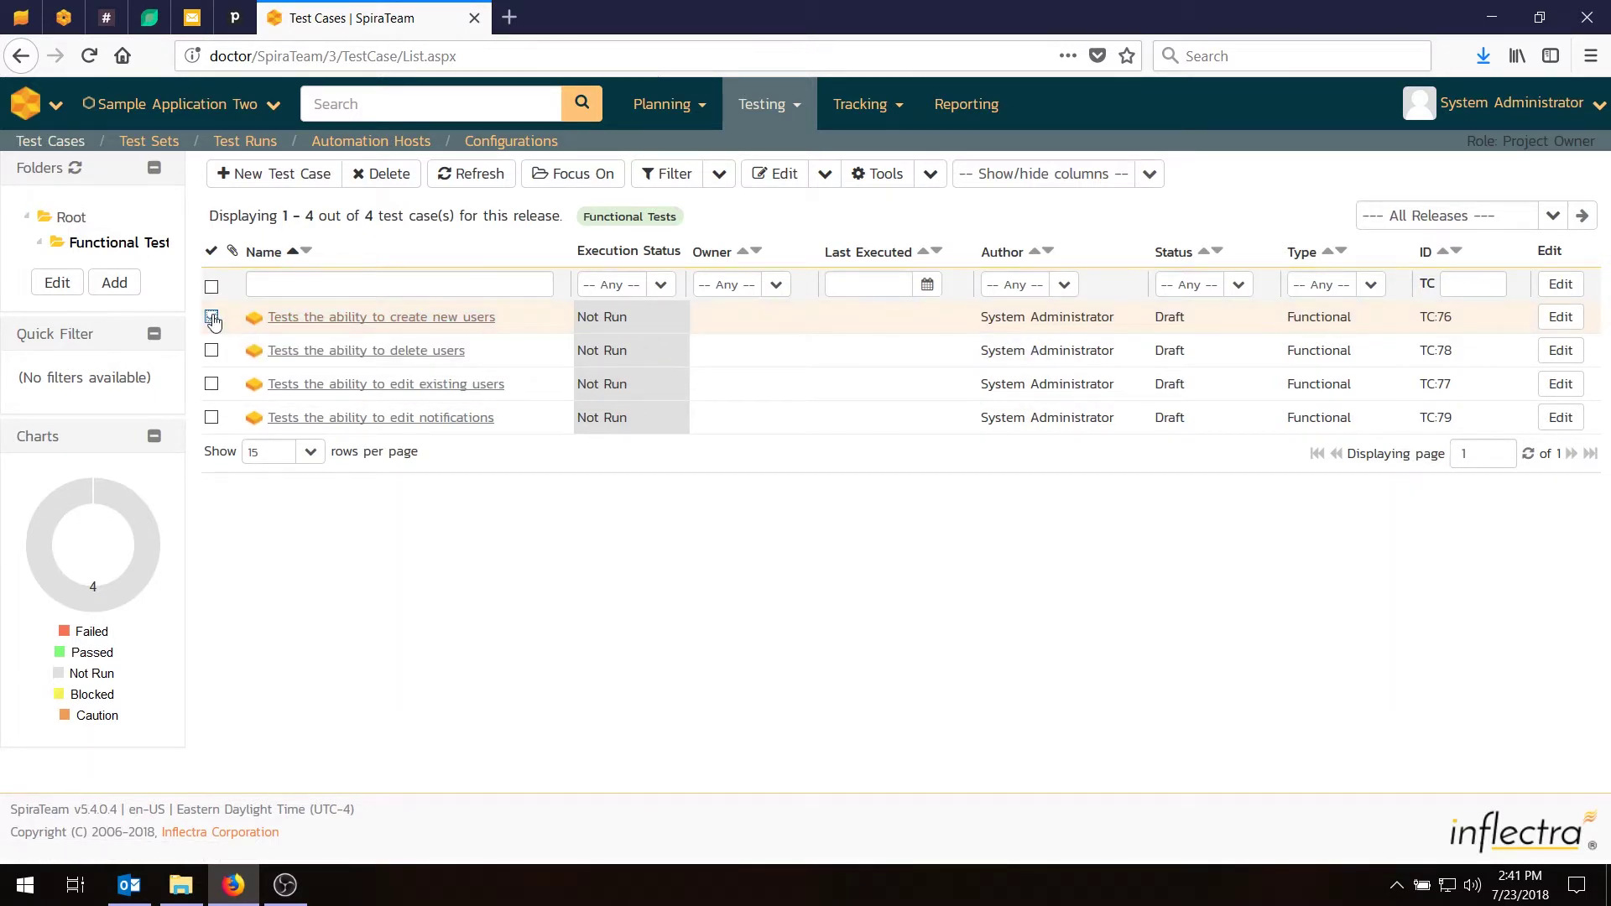
{"action": "left_click", "coordinate": [929, 174]}
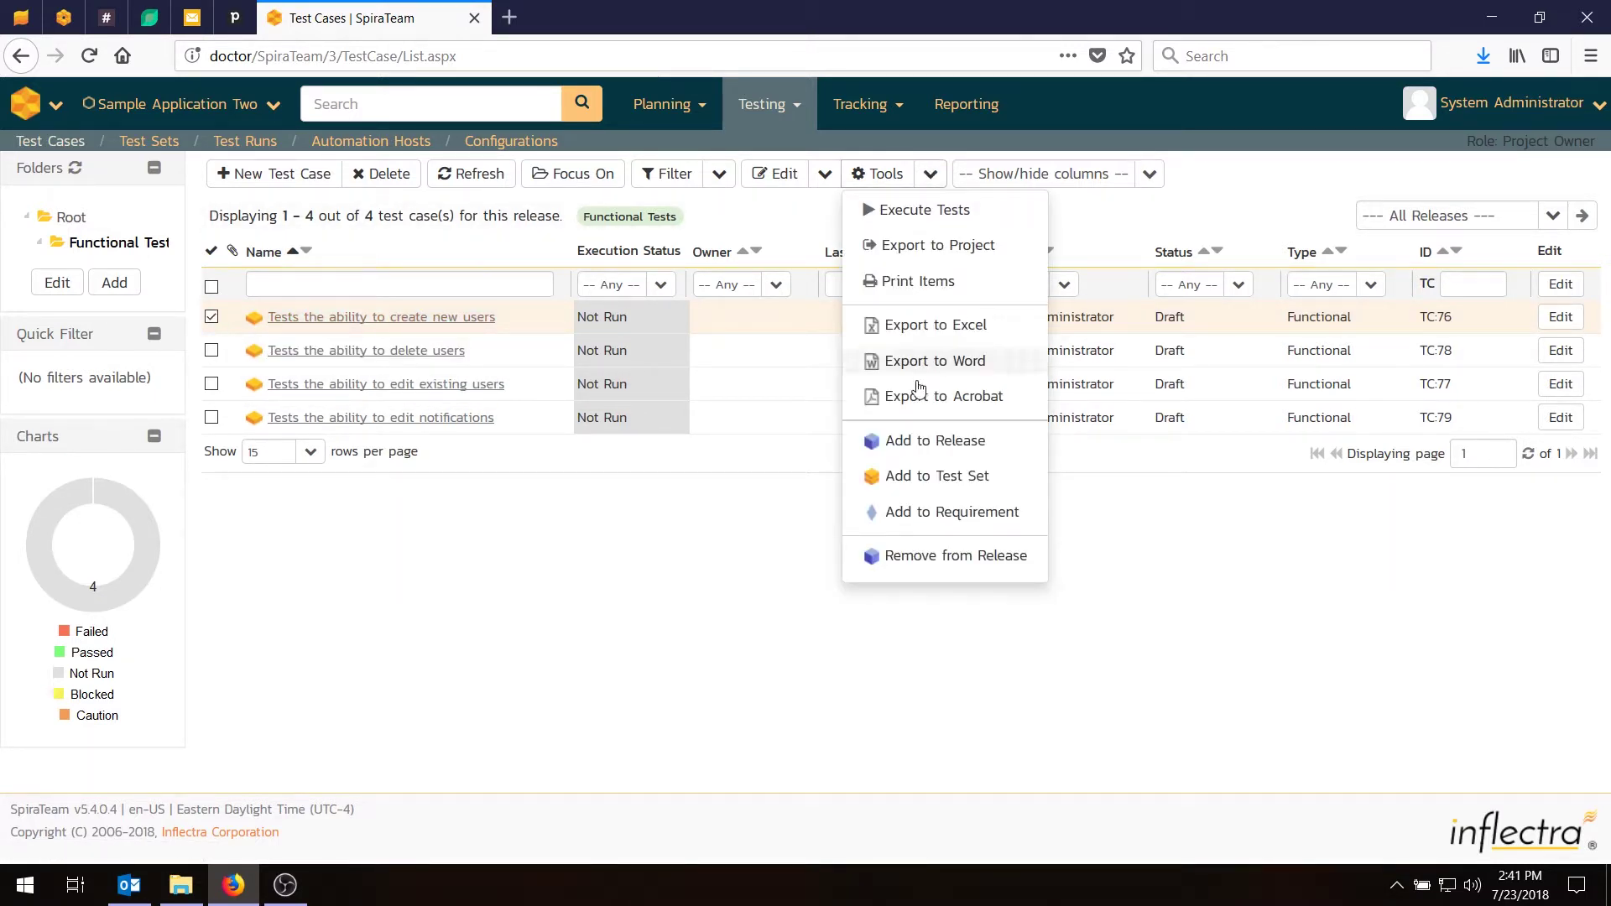
{"action": "left_click", "coordinate": [924, 440]}
{"action": "left_click", "coordinate": [845, 483]}
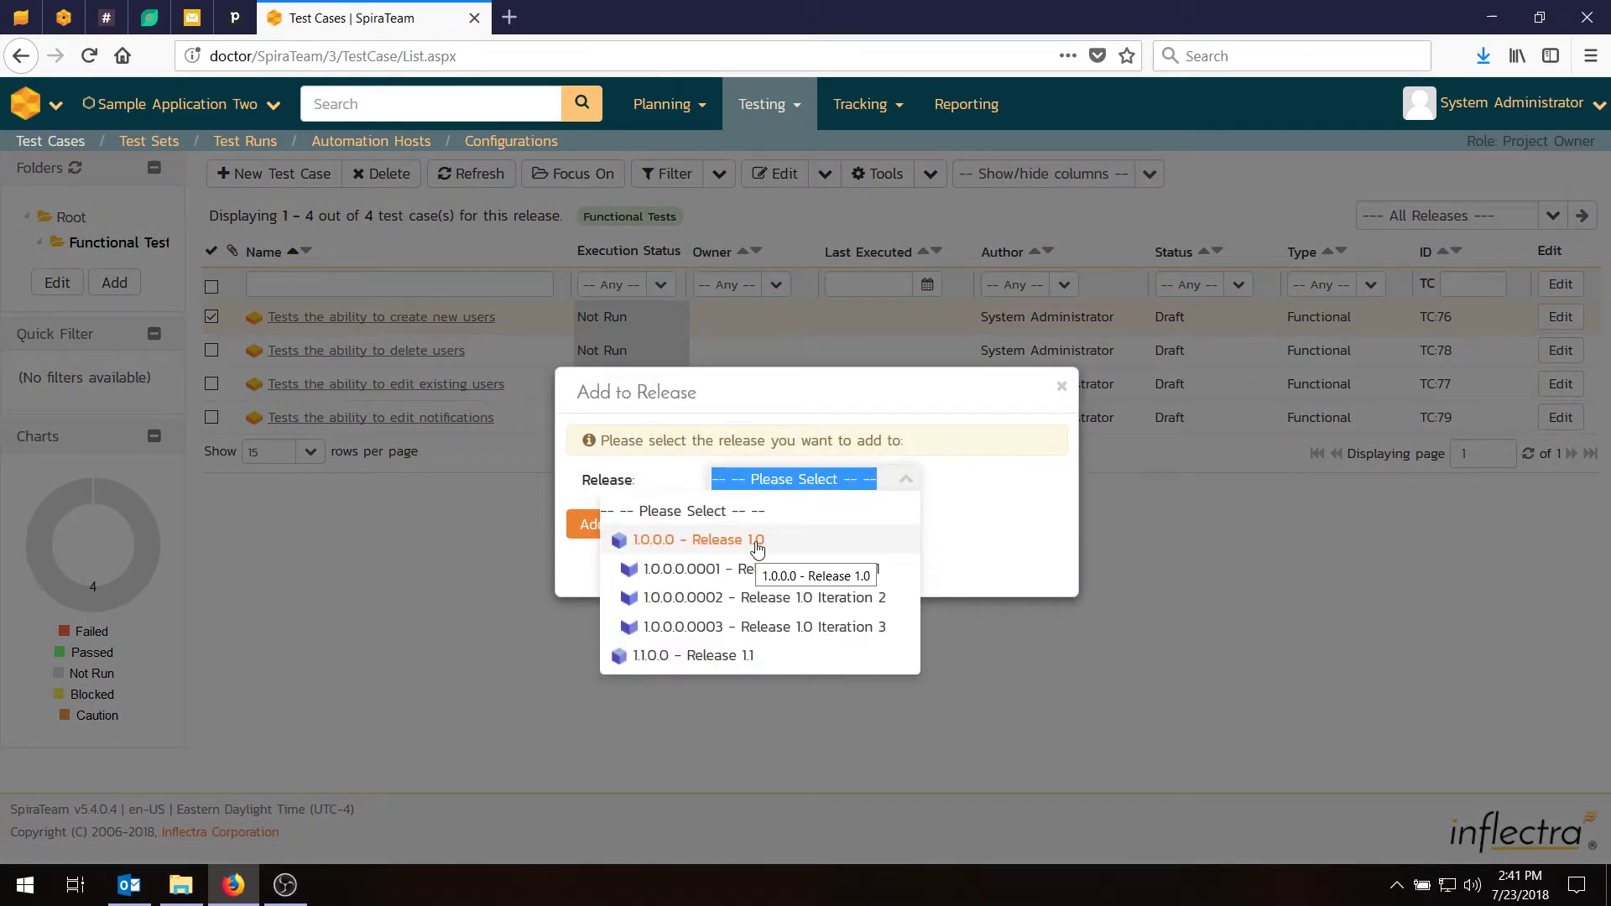
{"action": "left_click", "coordinate": [760, 569]}
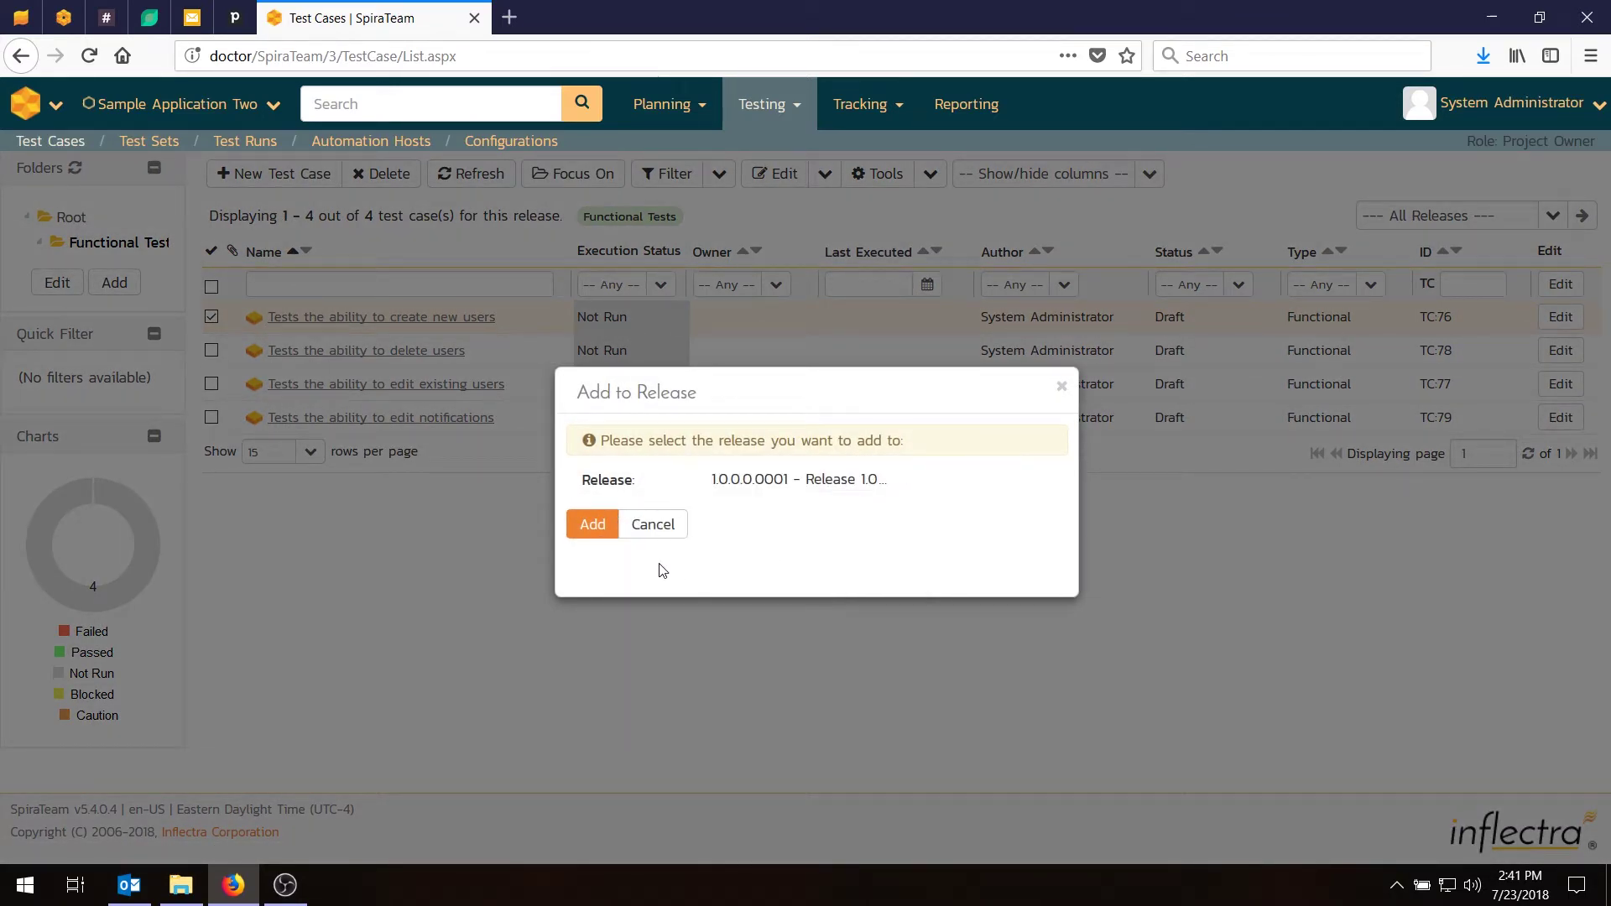
{"action": "left_click", "coordinate": [592, 524]}
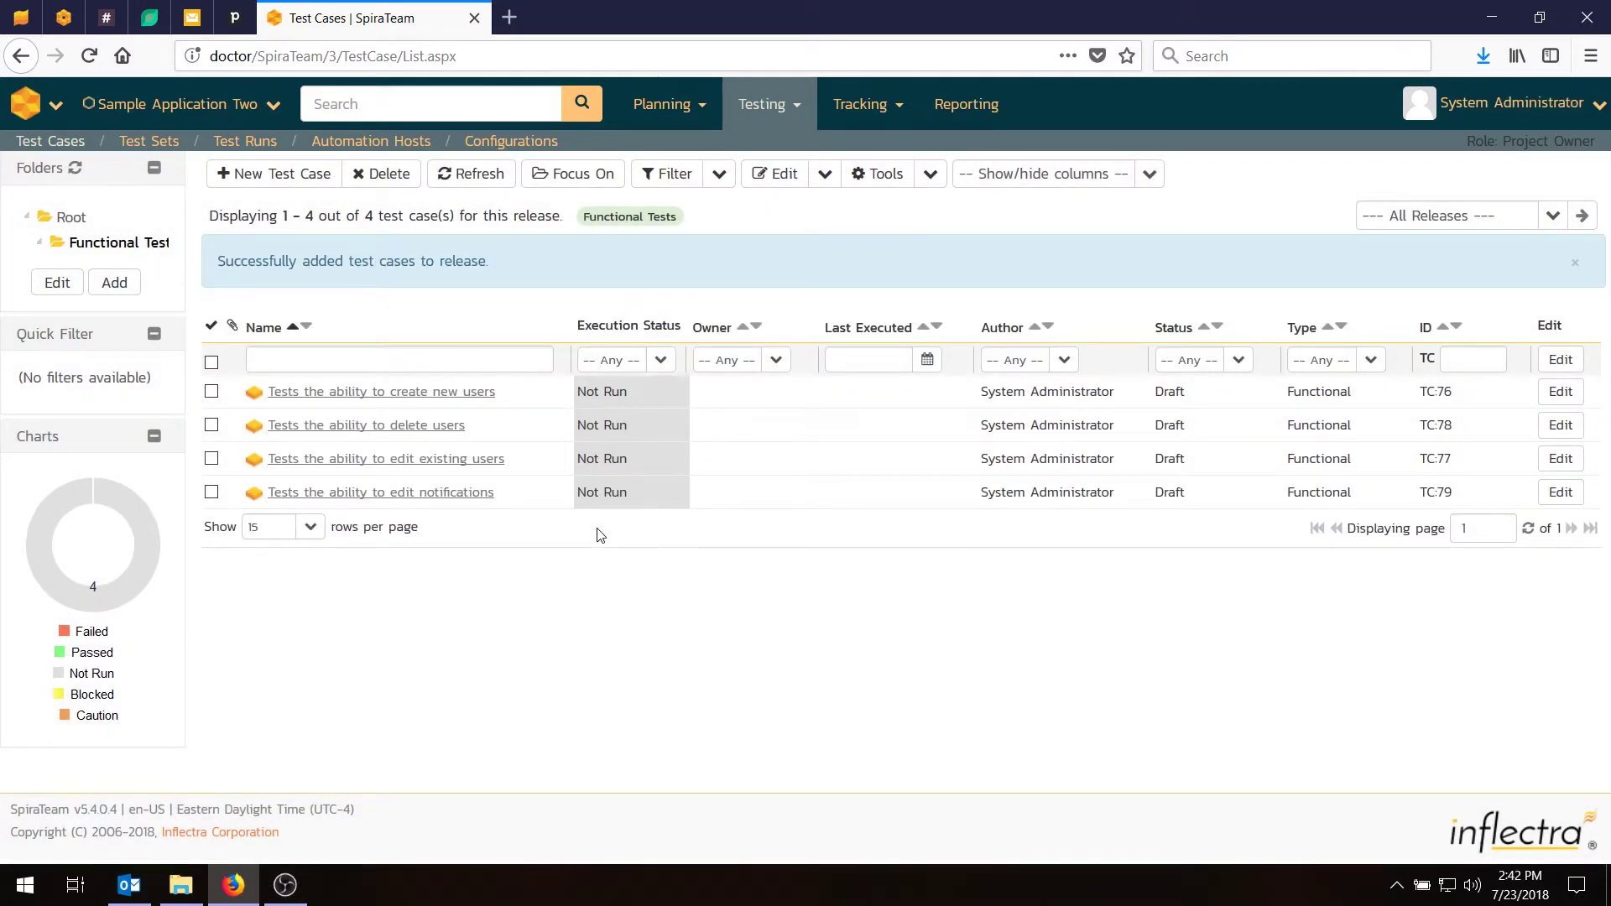
Link TC:76 to RL:39 Release 1.0, RL:42 Iteration 2 and RL:43 Iteration 3, then open TC:78.
{"action": "left_click", "coordinate": [212, 425]}
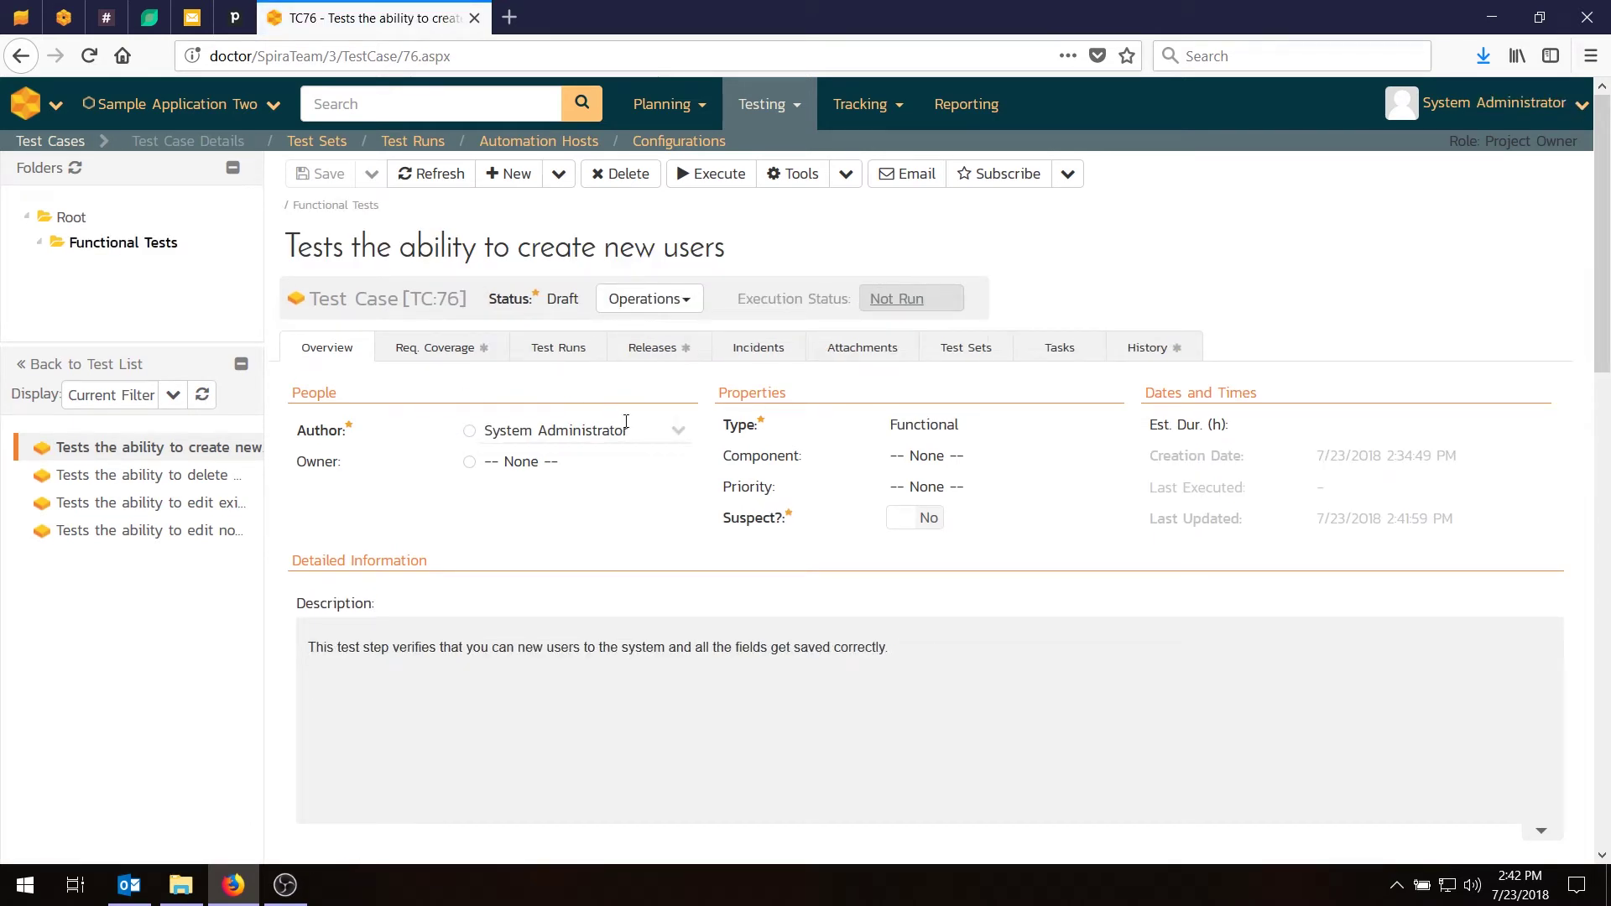
{"action": "left_click", "coordinate": [652, 351]}
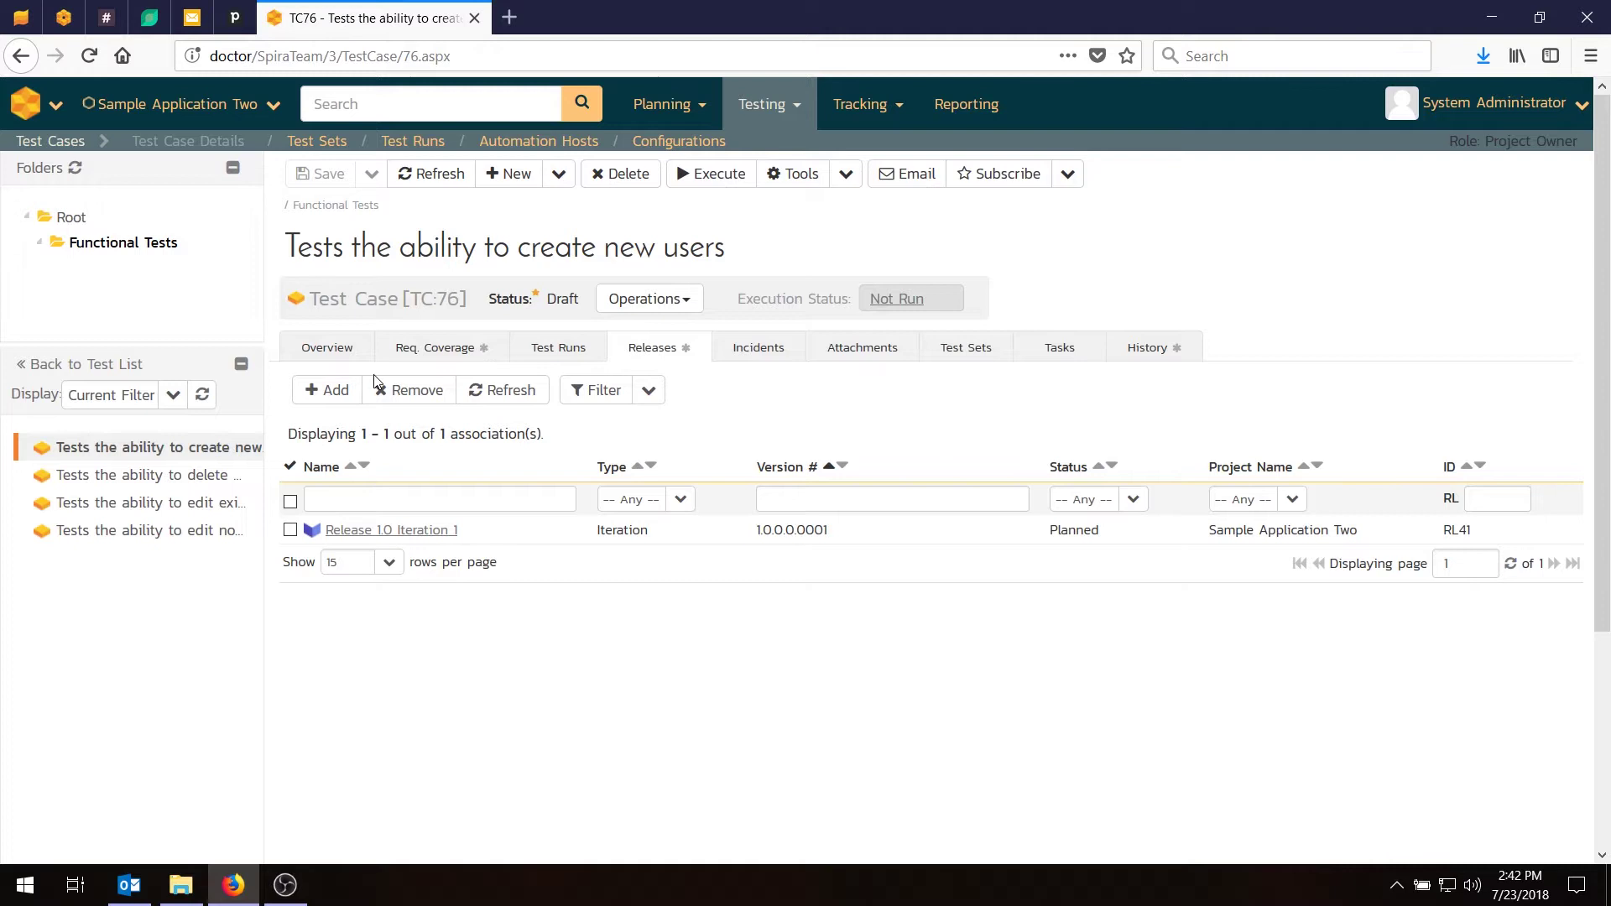
{"action": "left_click", "coordinate": [327, 390]}
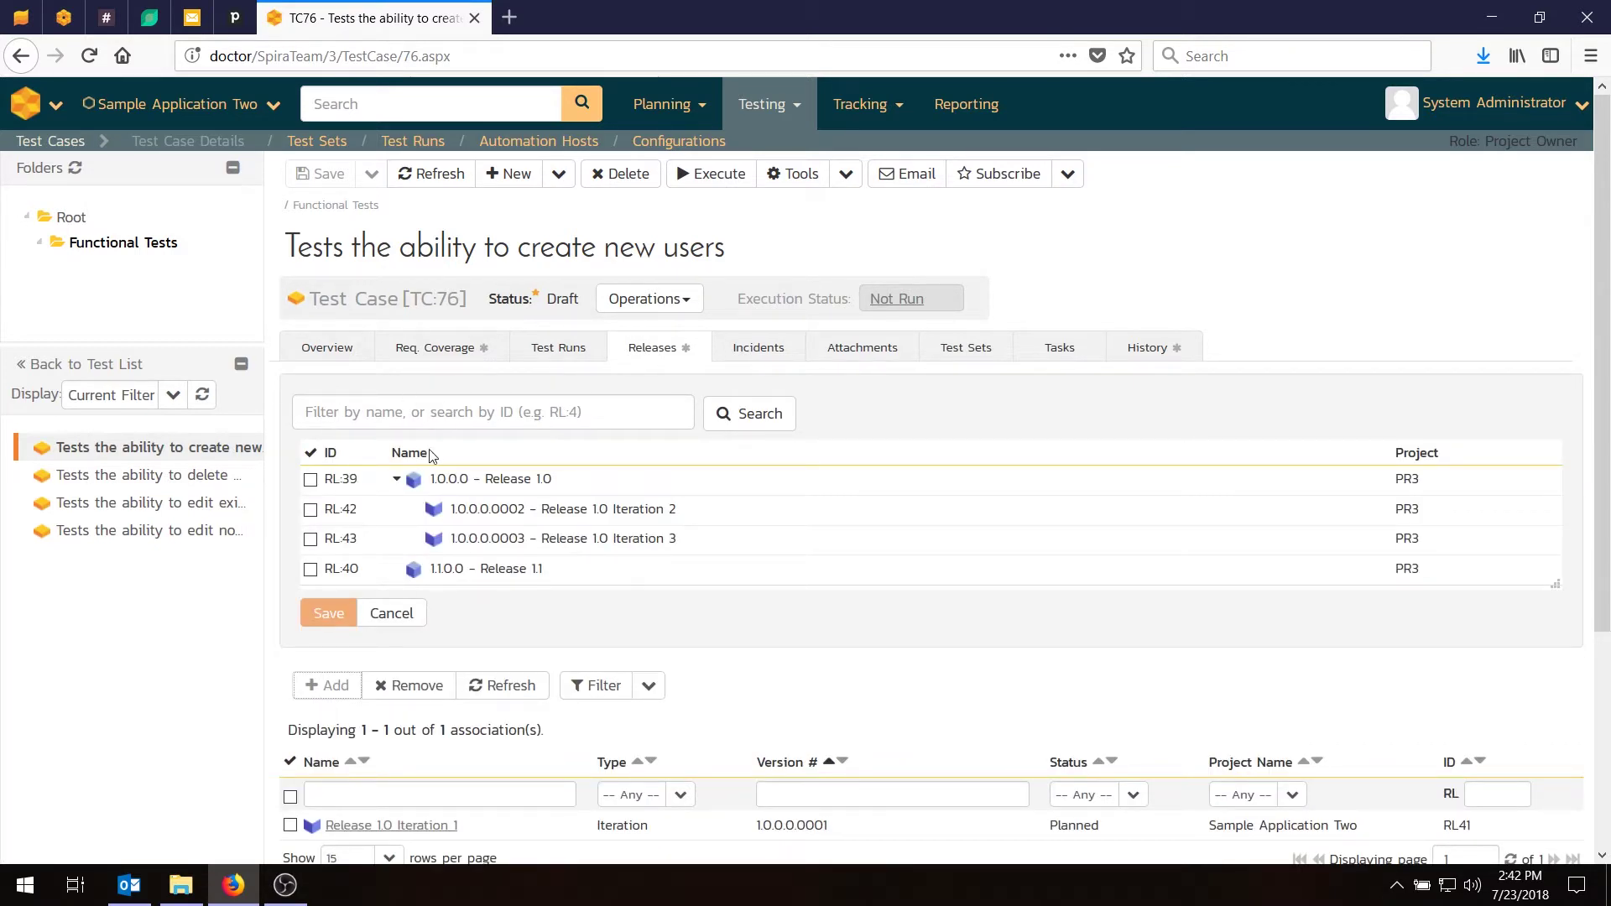
{"action": "left_click", "coordinate": [310, 509]}
{"action": "left_click", "coordinate": [310, 539]}
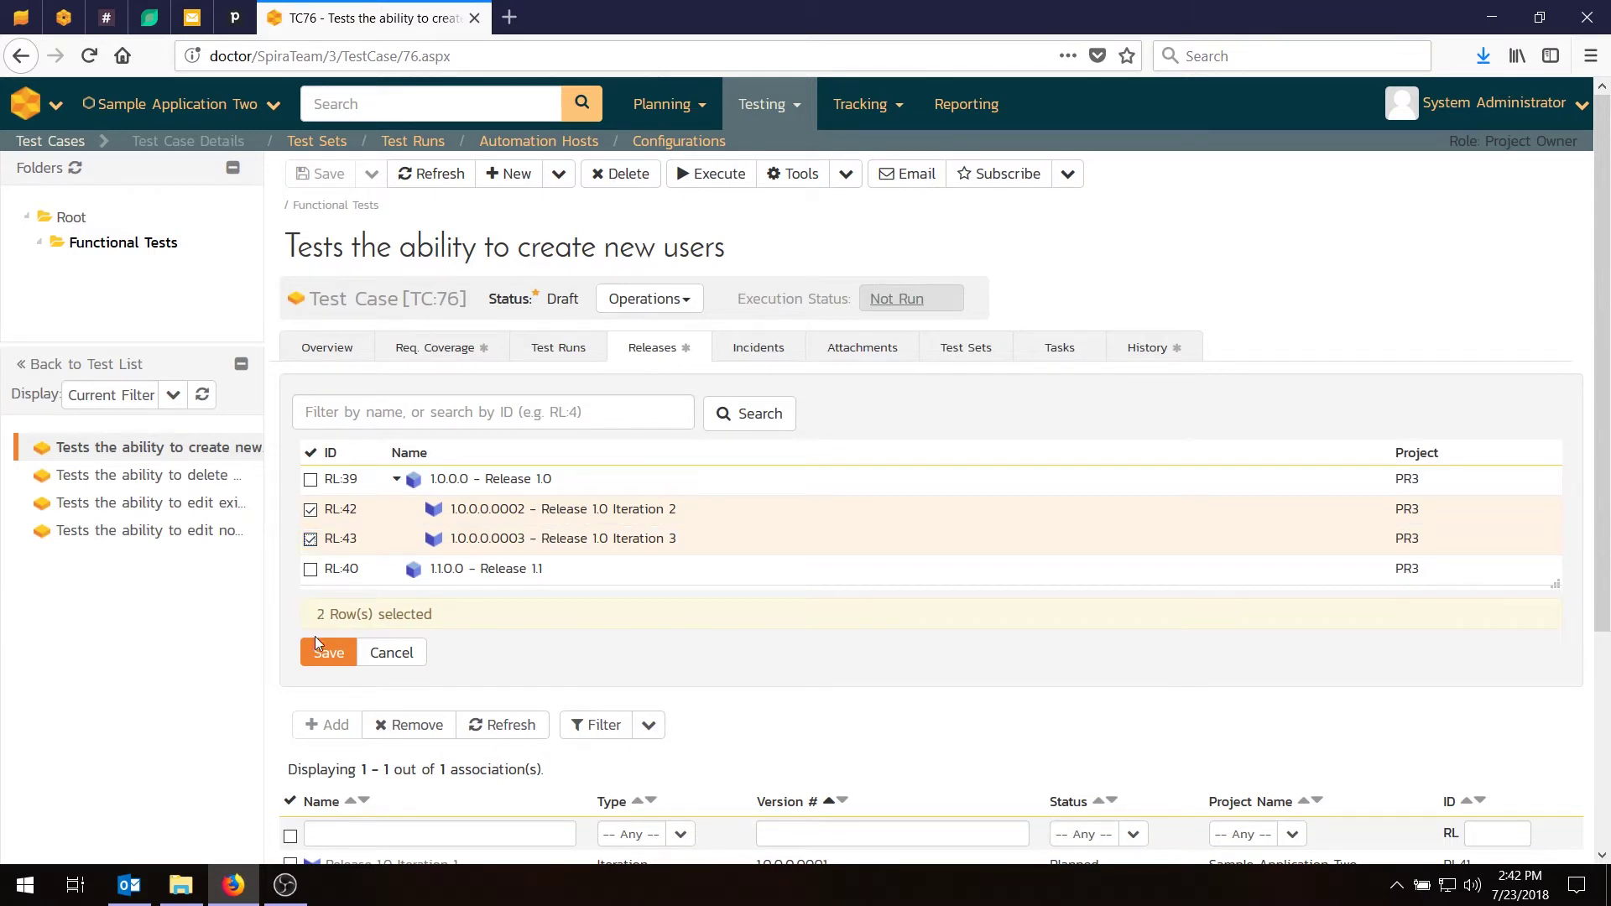
{"action": "left_click", "coordinate": [312, 480]}
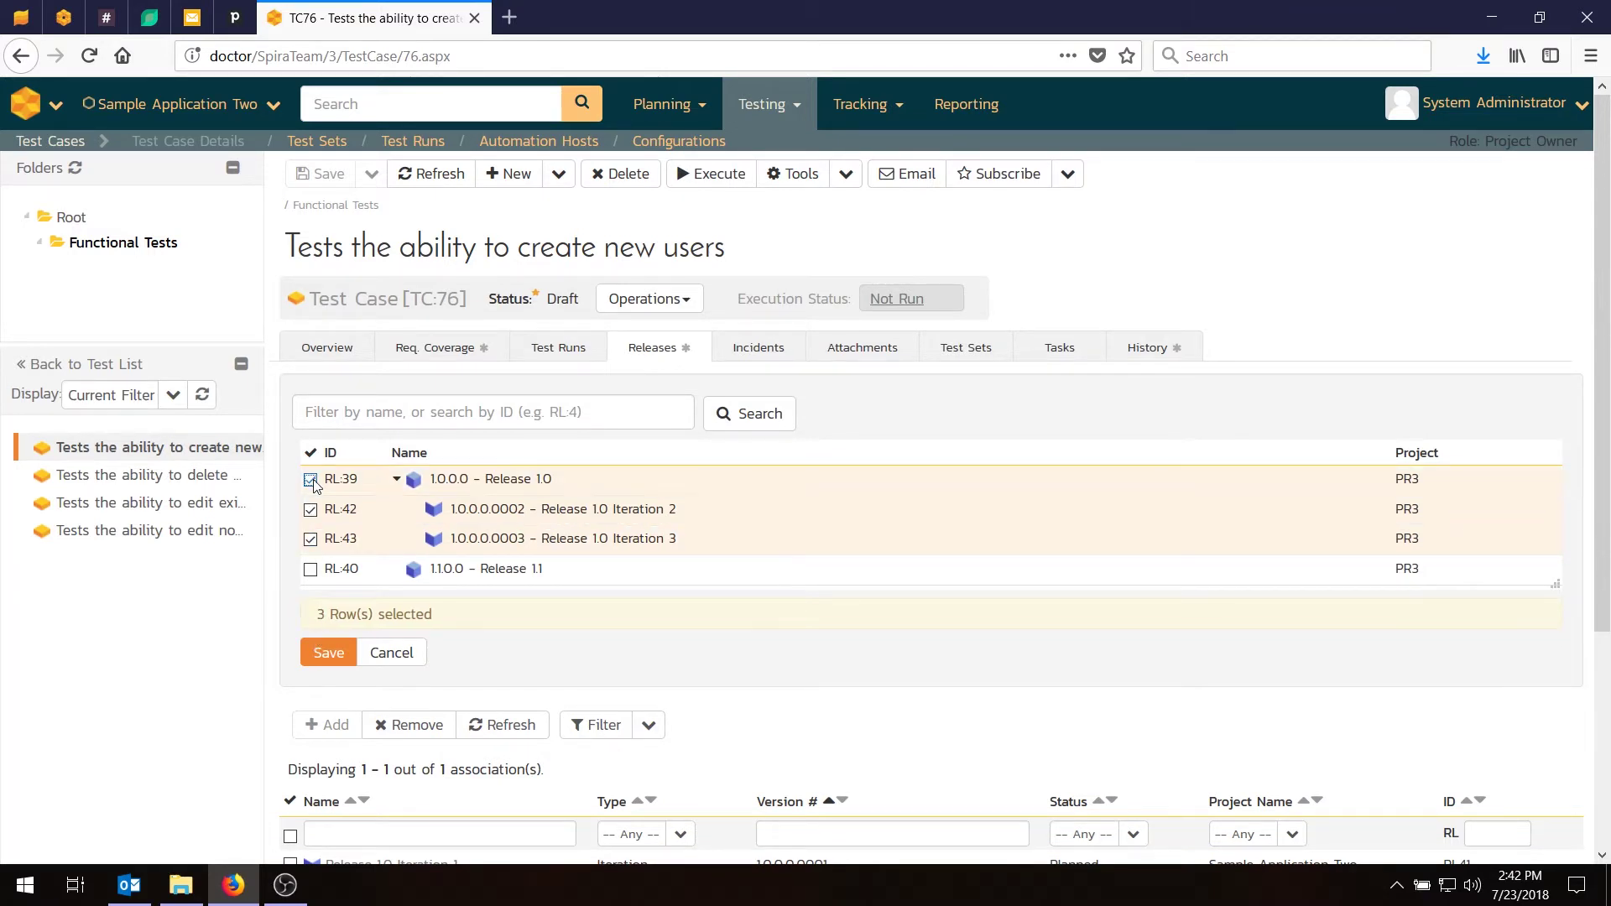
{"action": "left_click", "coordinate": [329, 653]}
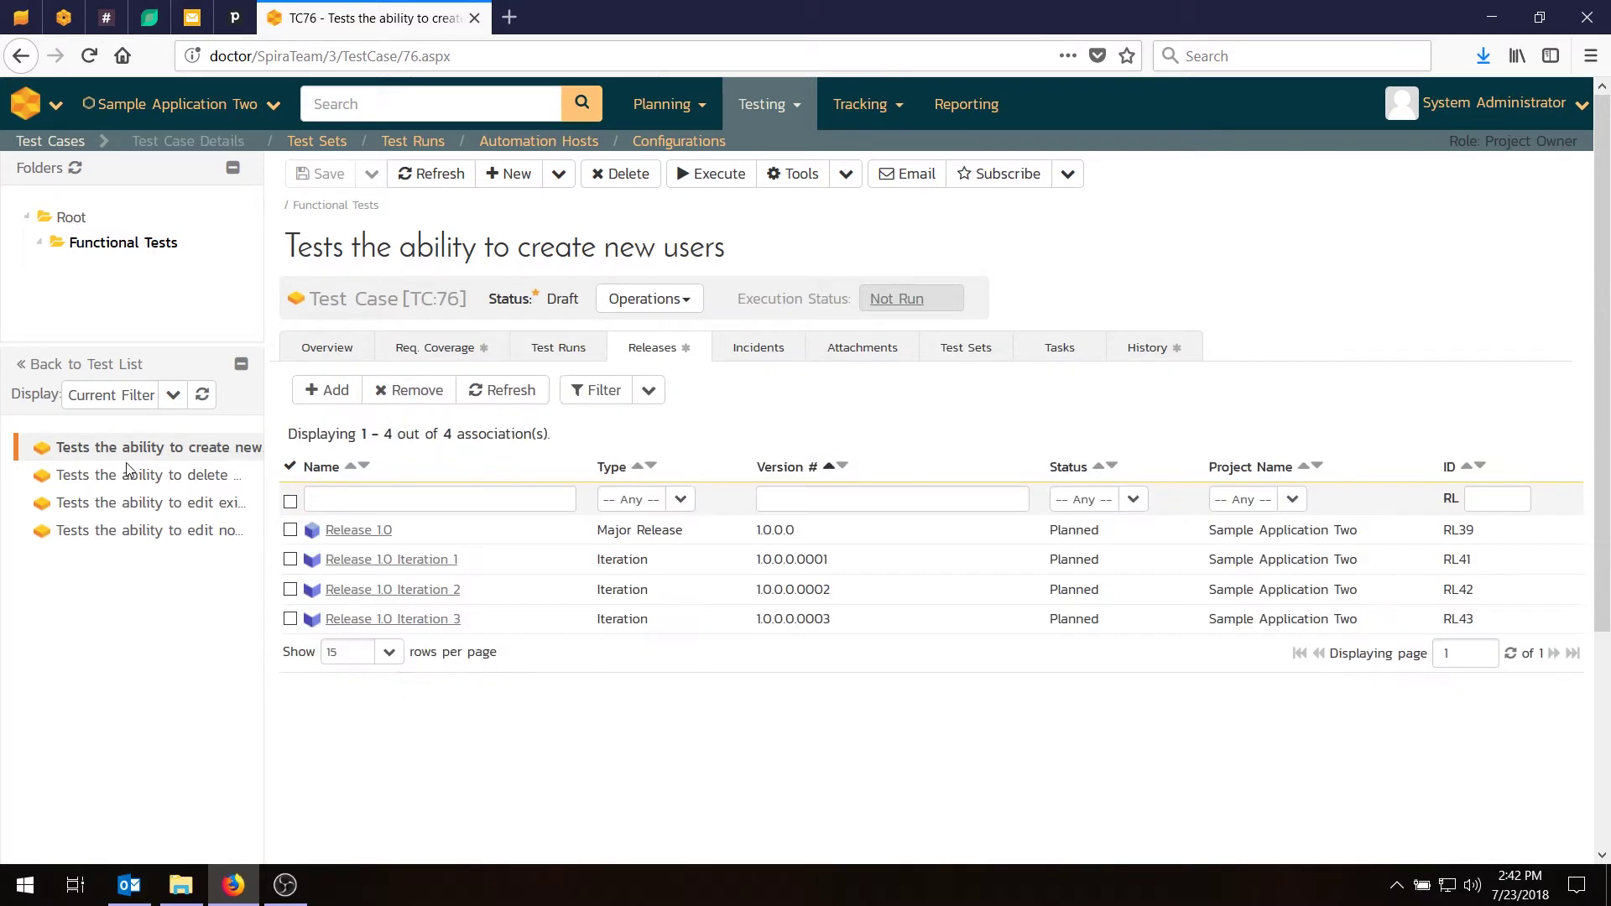
{"action": "left_click", "coordinate": [132, 478]}
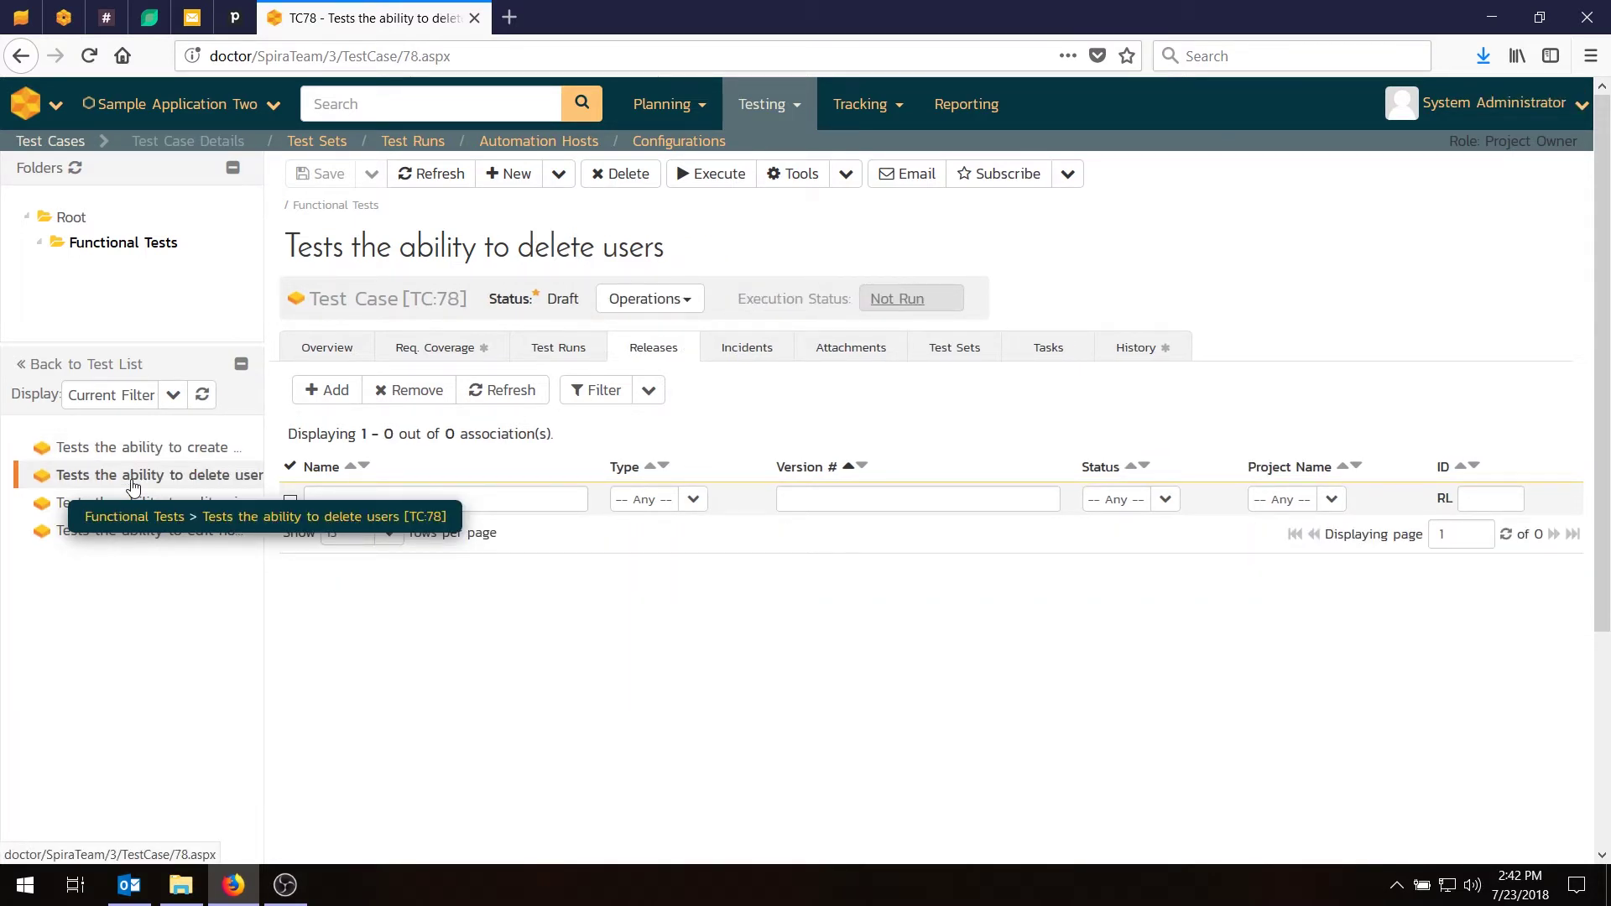
Link TC:77 to RL:39 Release 1.0 and RL:41, RL:42, RL:43 Iterations 1–3.
{"action": "left_click", "coordinate": [201, 507]}
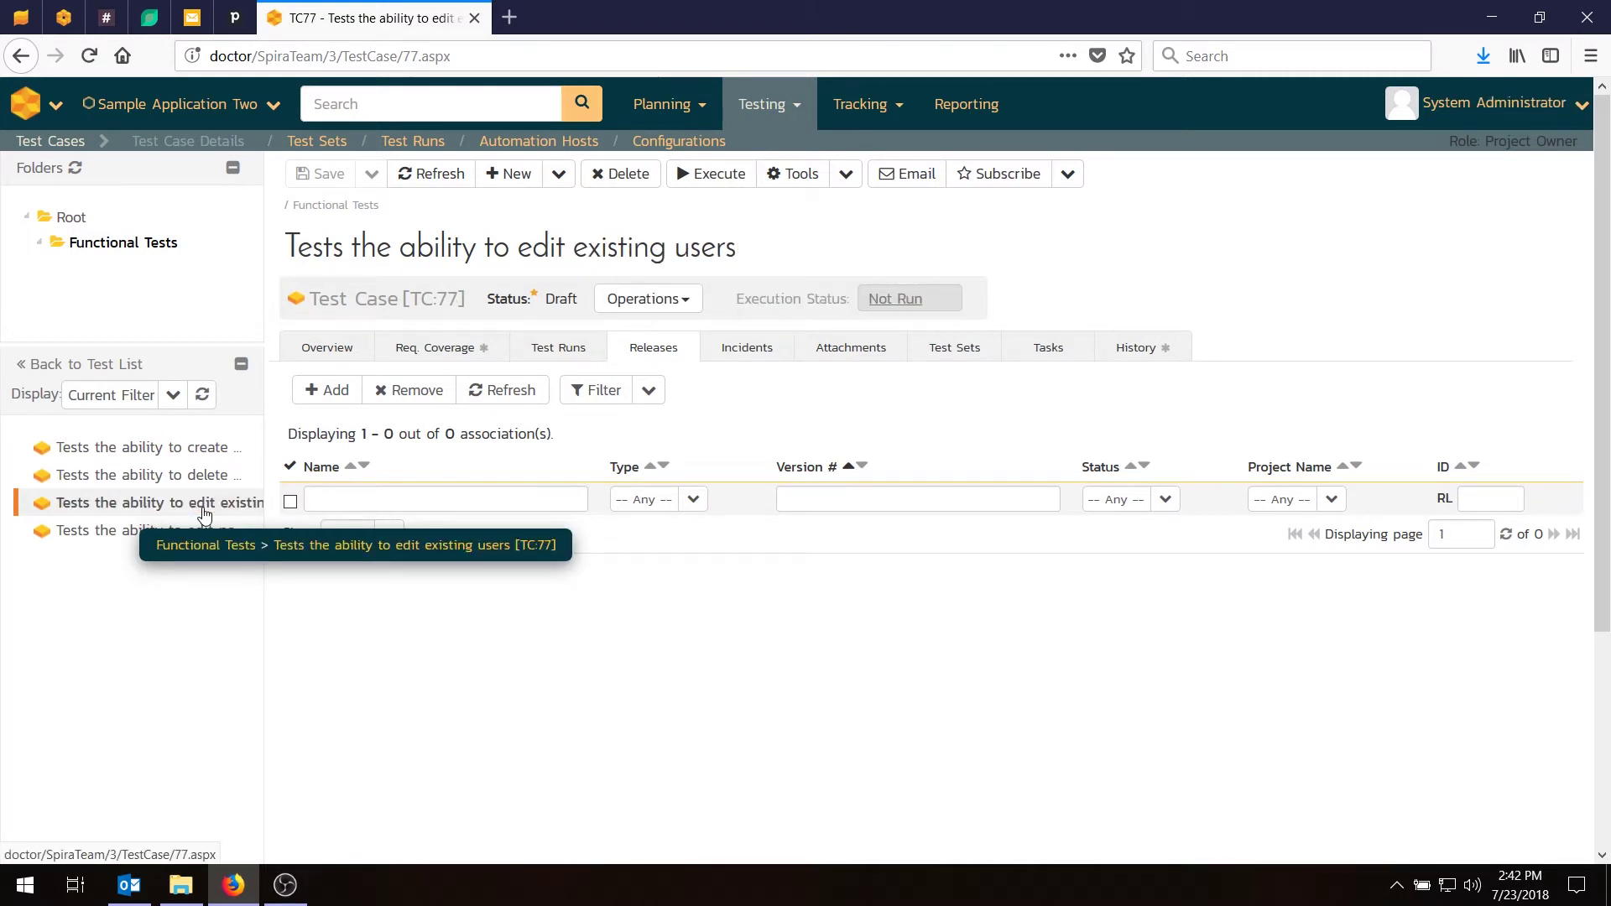
{"action": "left_click", "coordinate": [331, 390]}
{"action": "left_click", "coordinate": [309, 479]}
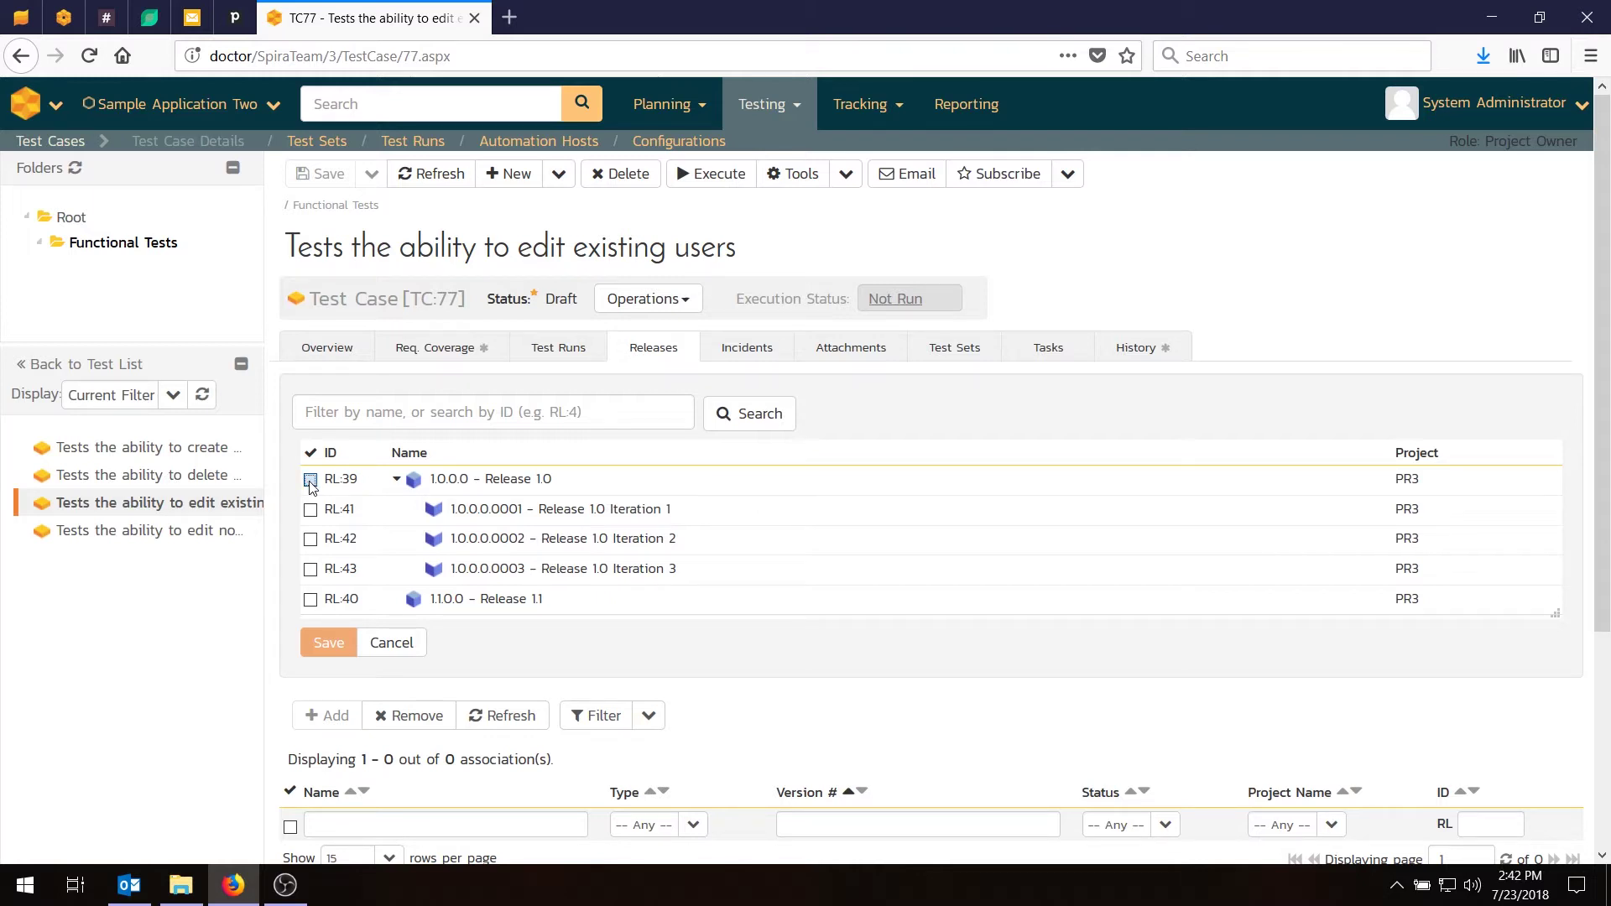
{"action": "left_click", "coordinate": [310, 509]}
{"action": "left_click", "coordinate": [311, 539]}
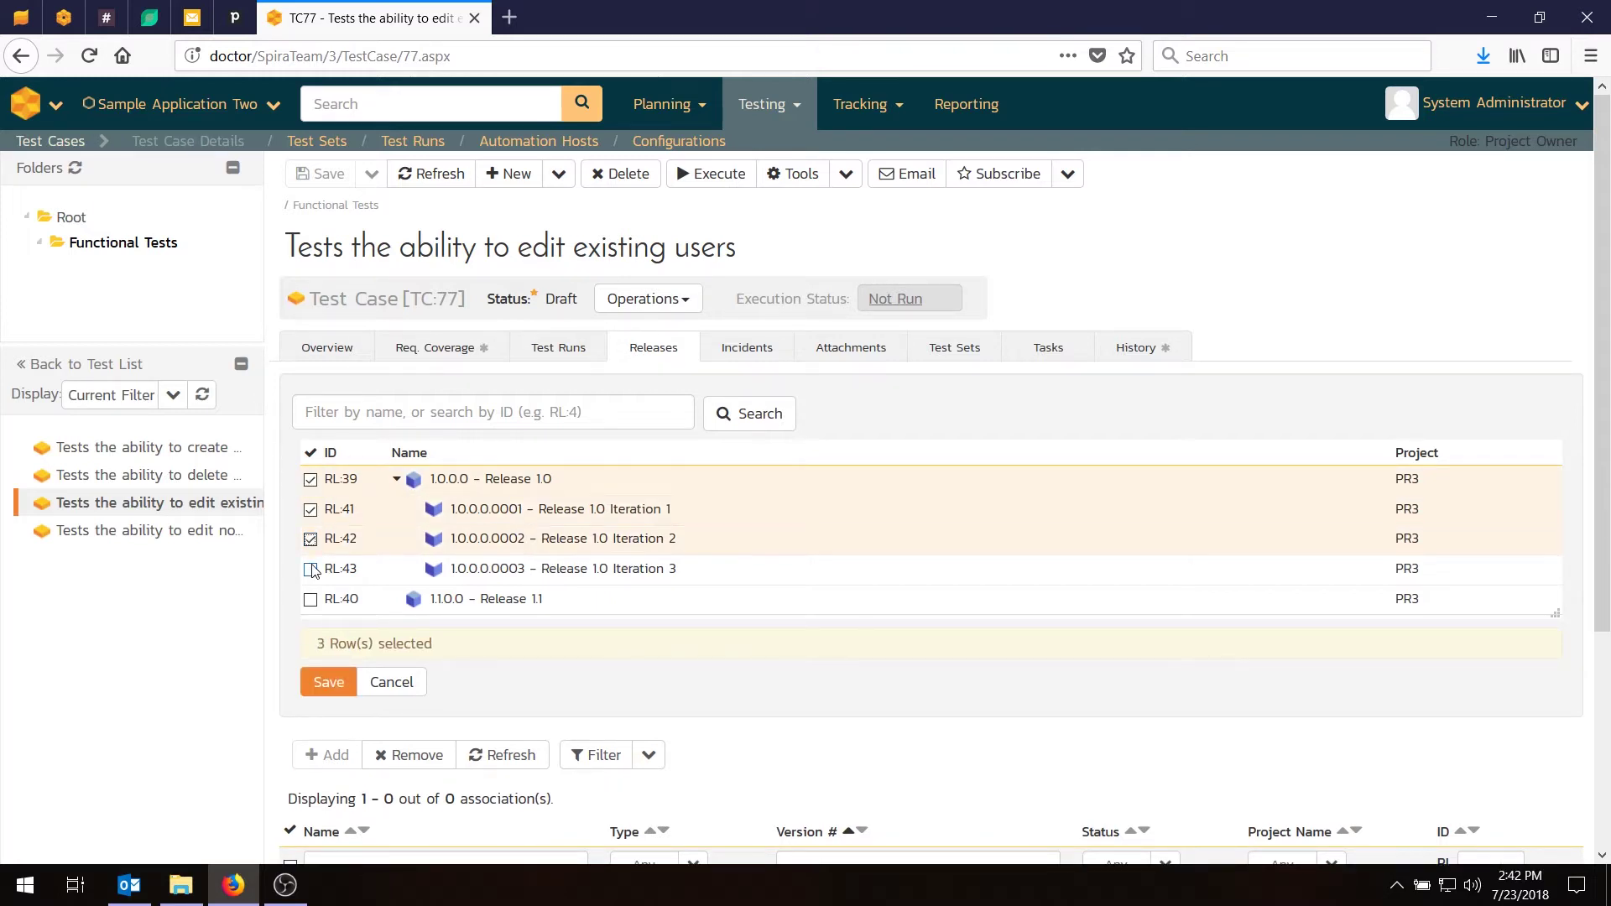
{"action": "left_click", "coordinate": [310, 569]}
{"action": "left_click", "coordinate": [327, 682]}
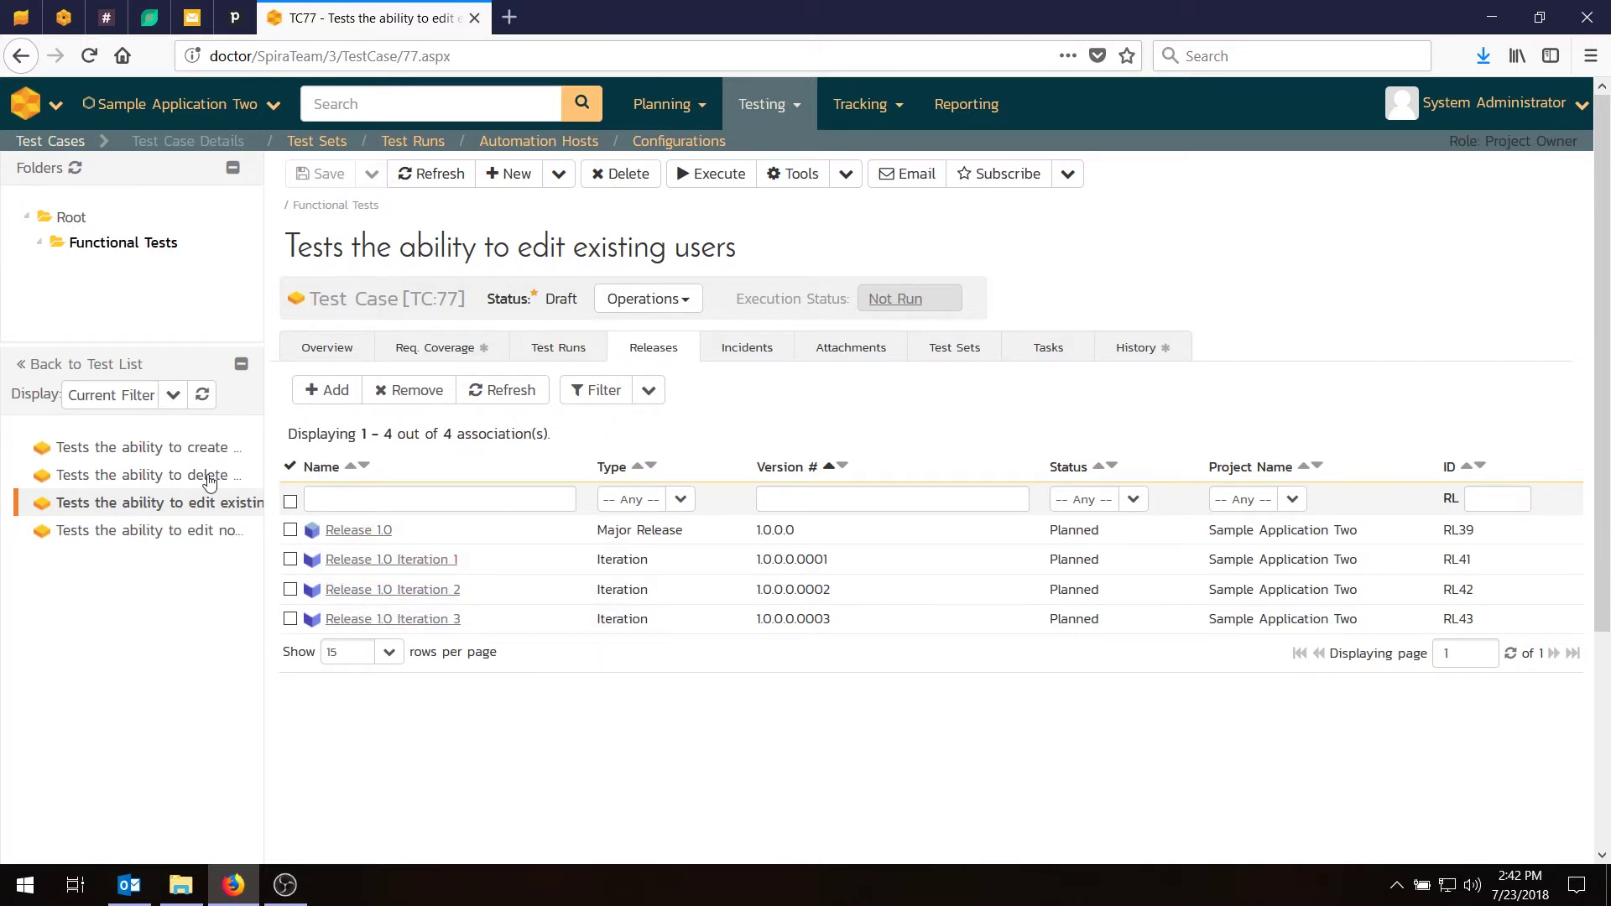
Link TC:78 to Release 1.0 and Iterations 2 and 3, removing its Iteration 1 link.
{"action": "left_click", "coordinate": [210, 534]}
{"action": "left_click", "coordinate": [206, 475]}
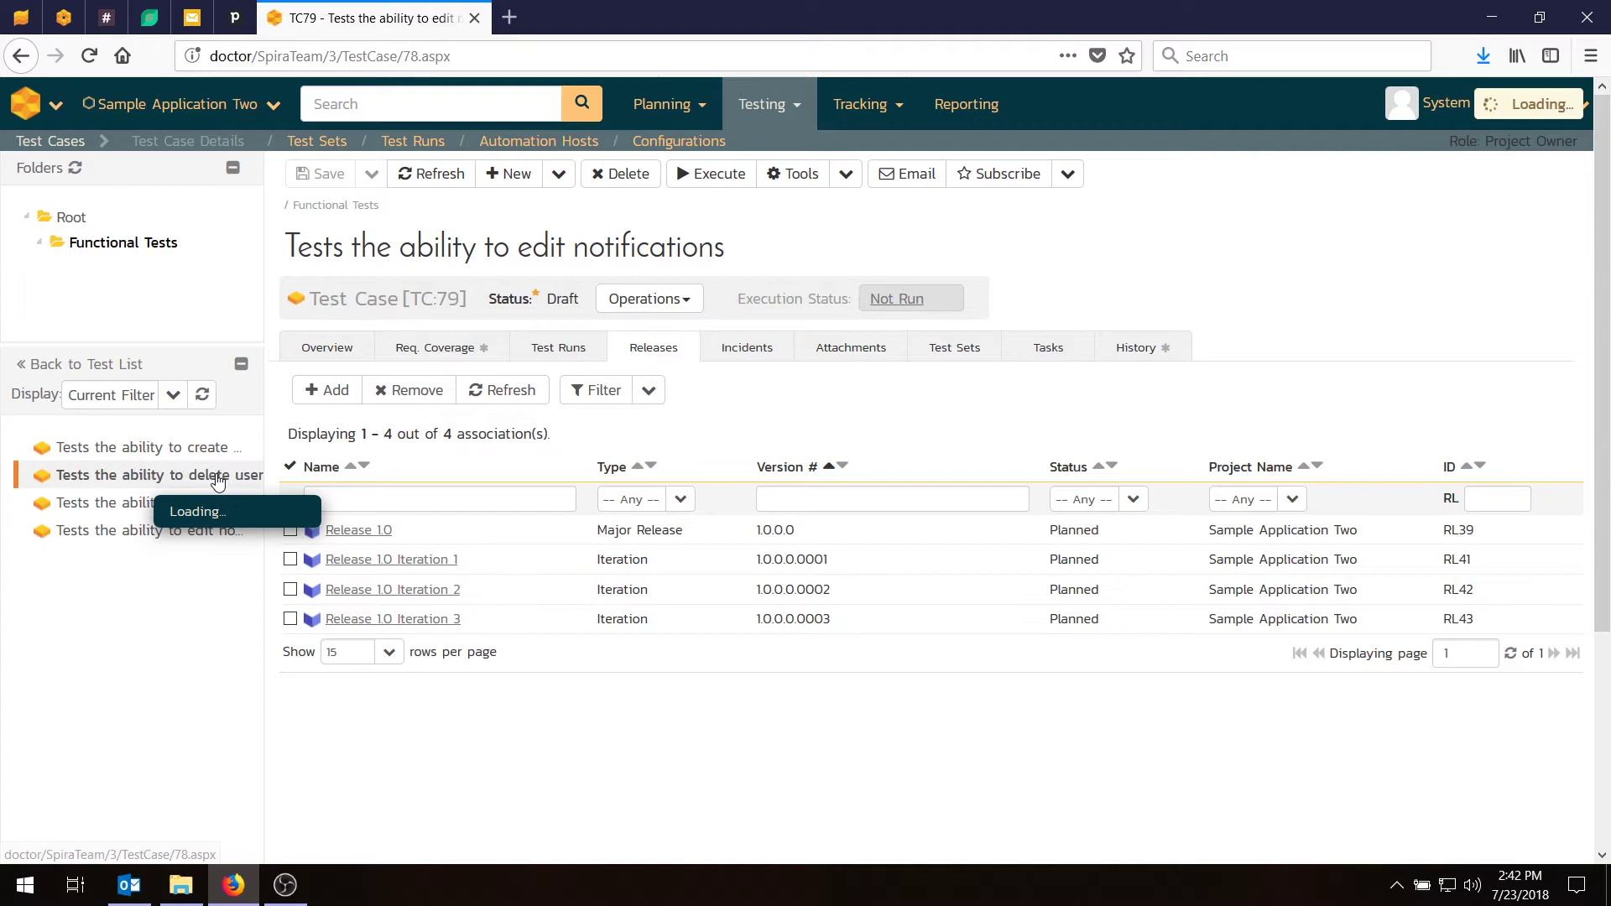
{"action": "left_click", "coordinate": [323, 390]}
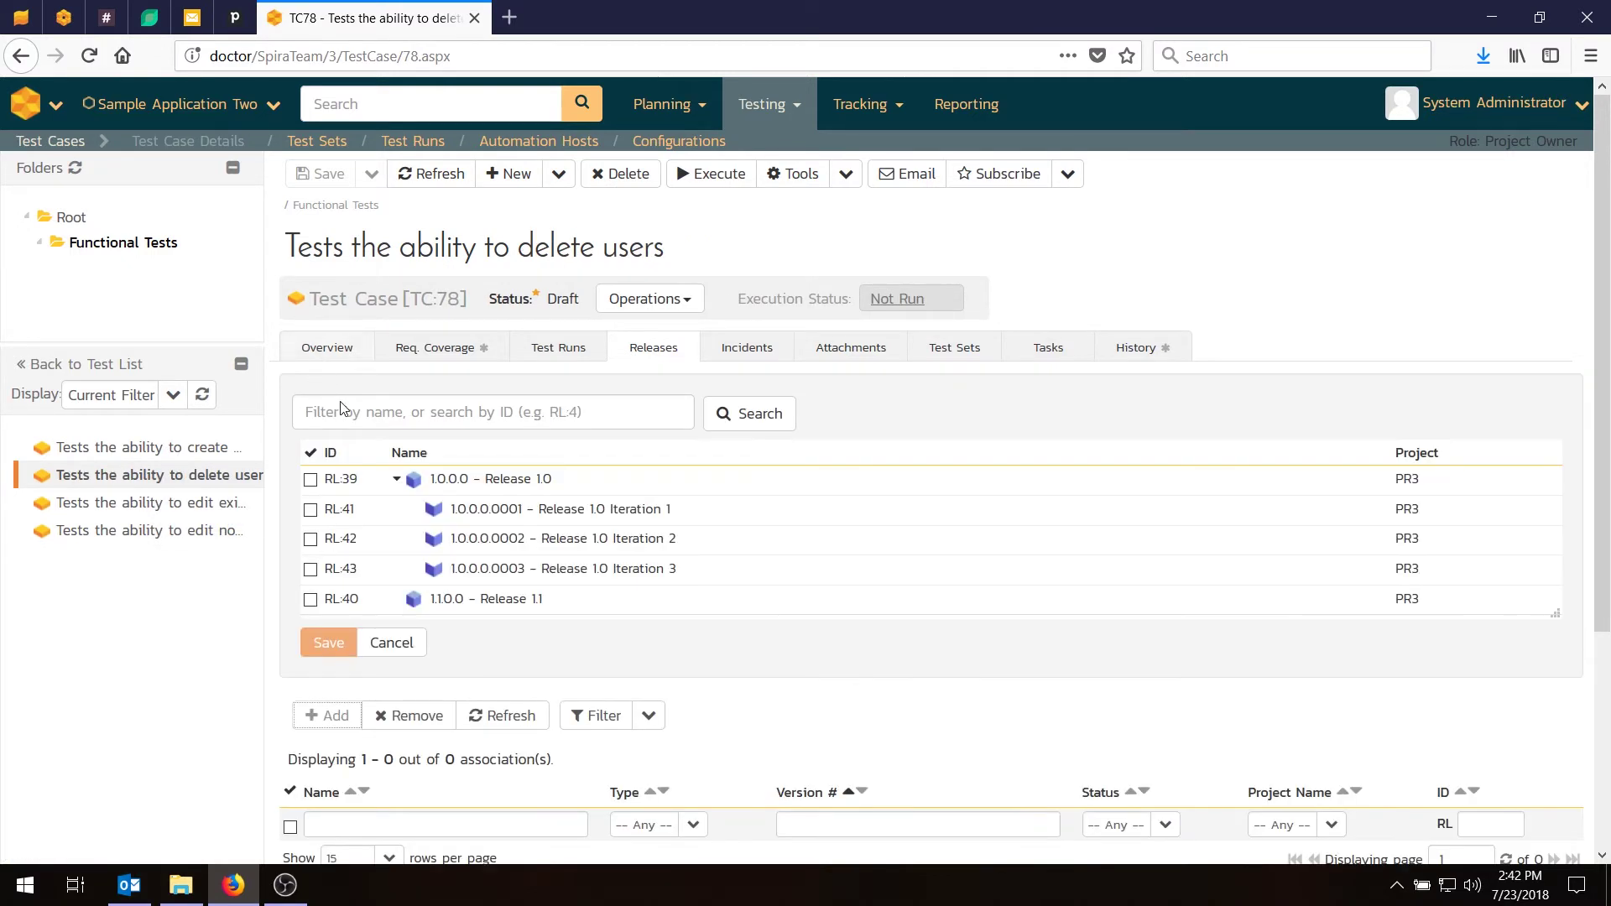
{"action": "left_click", "coordinate": [310, 538]}
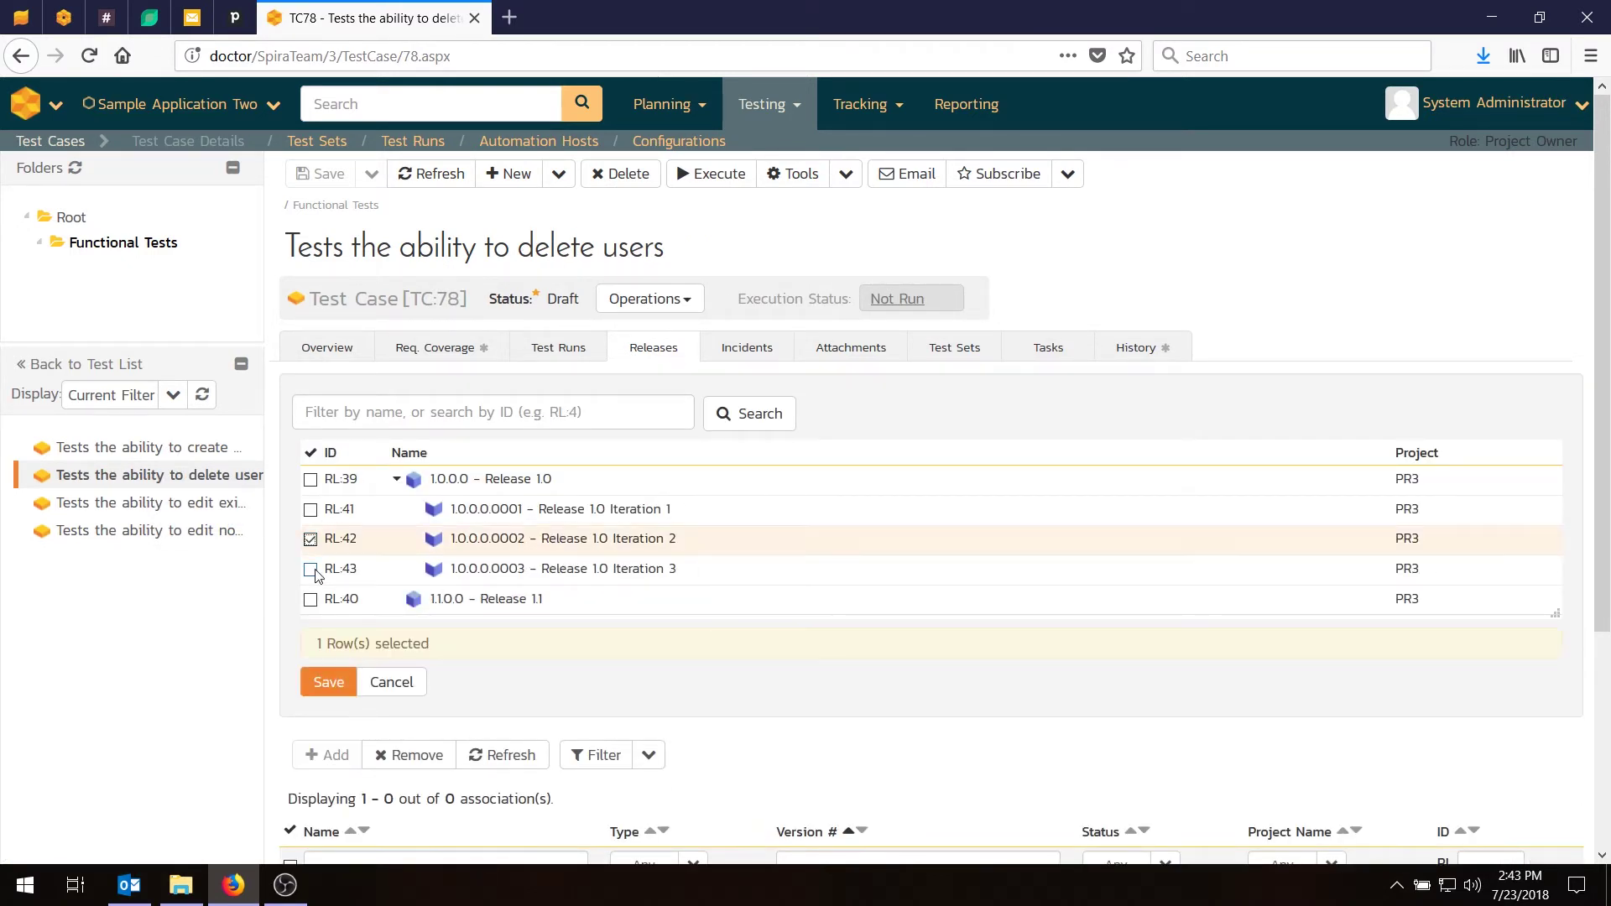
{"action": "left_click", "coordinate": [310, 569]}
{"action": "left_click", "coordinate": [310, 479]}
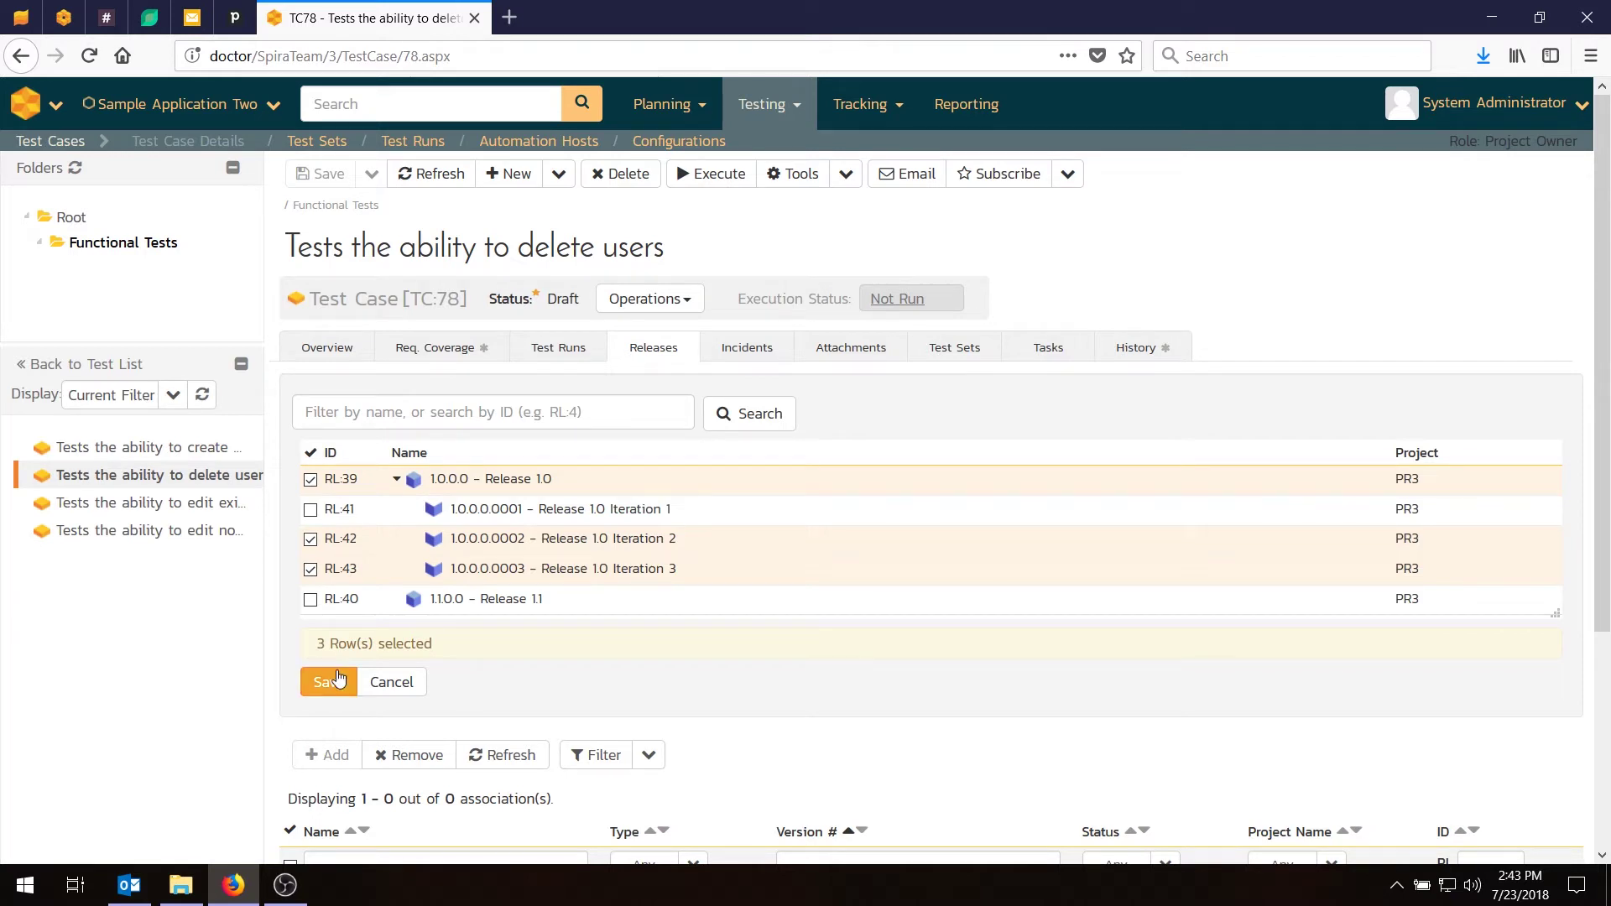
{"action": "left_click", "coordinate": [329, 682]}
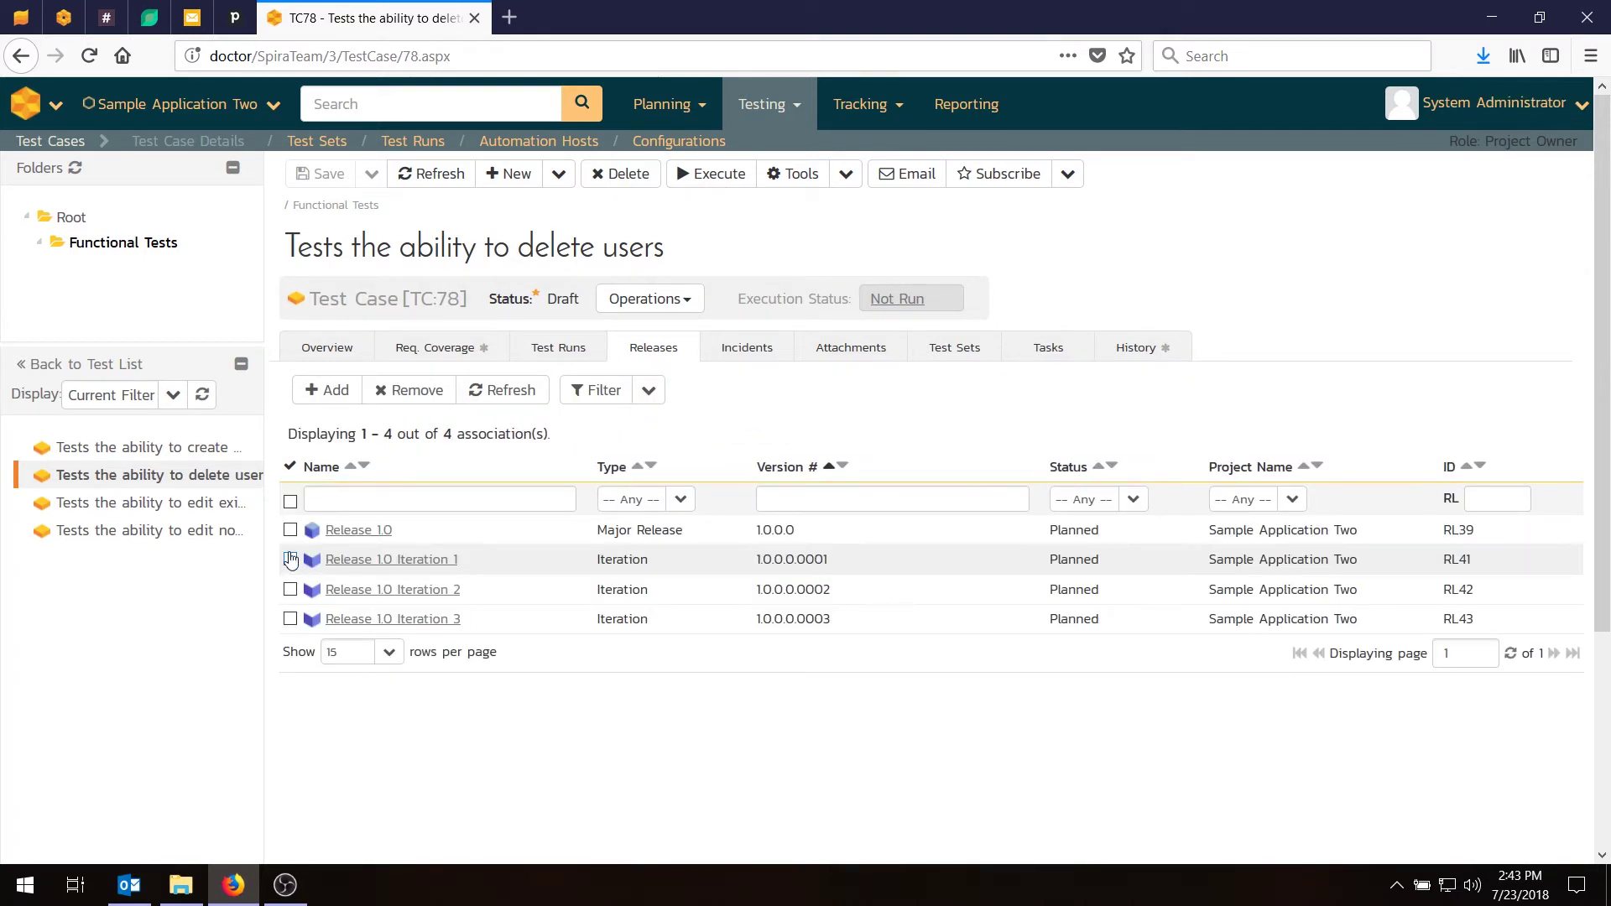
{"action": "left_click", "coordinate": [291, 558]}
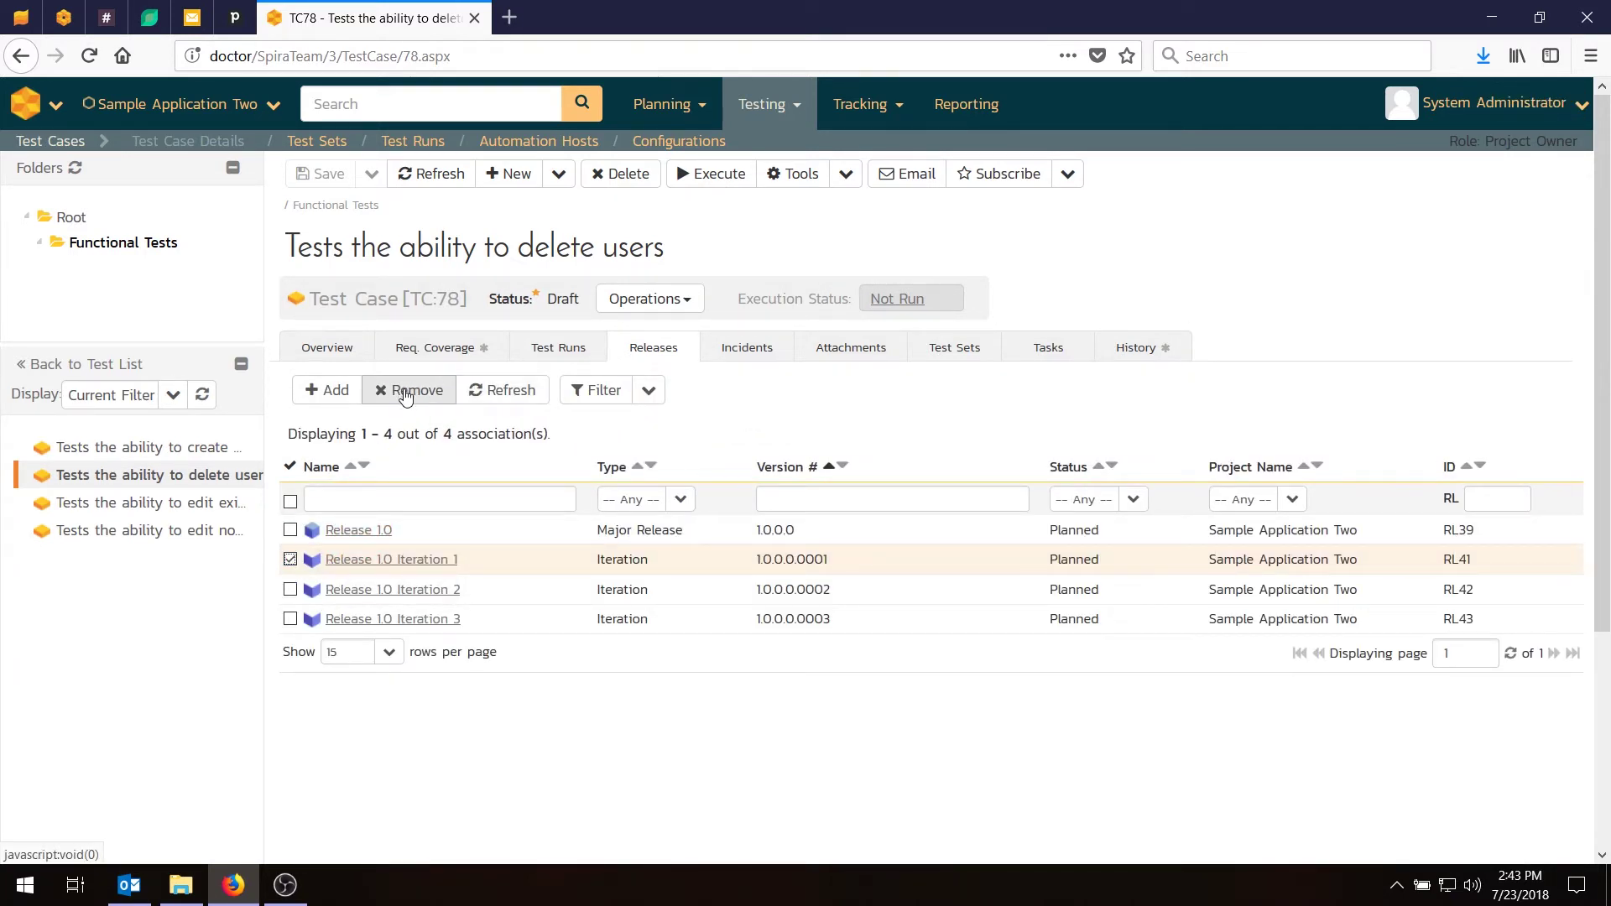
{"action": "left_click", "coordinate": [404, 391]}
{"action": "left_click", "coordinate": [862, 406]}
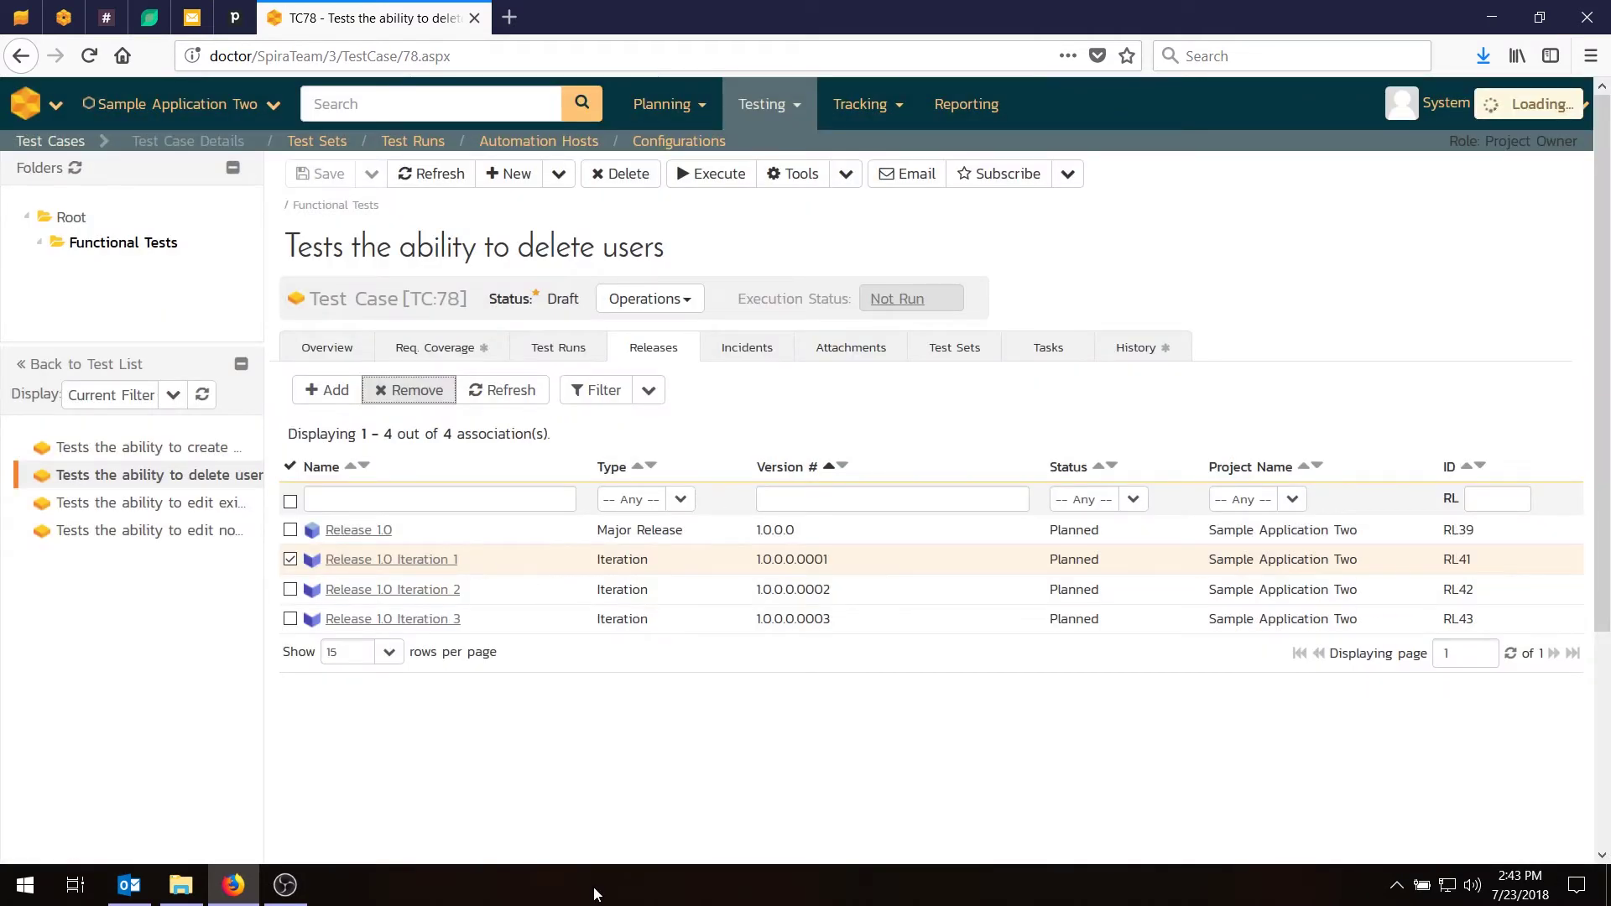
Link TC:79, editing notifications, to RL:43 Release 1.0 Iteration 3.
{"action": "left_click", "coordinate": [204, 534]}
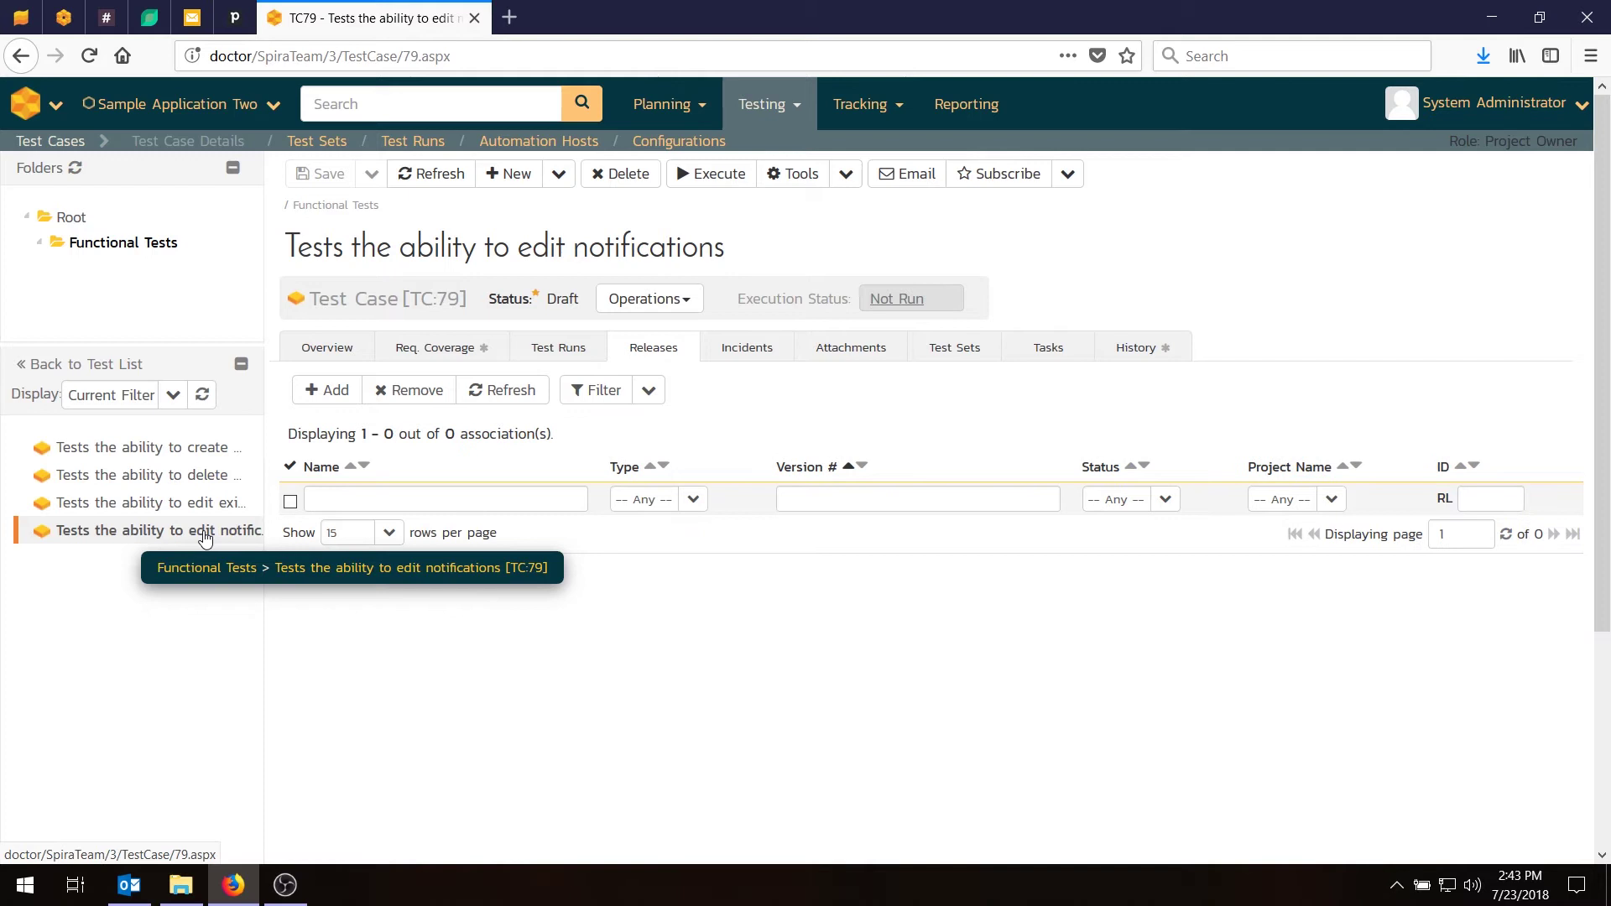
{"action": "left_click", "coordinate": [325, 390]}
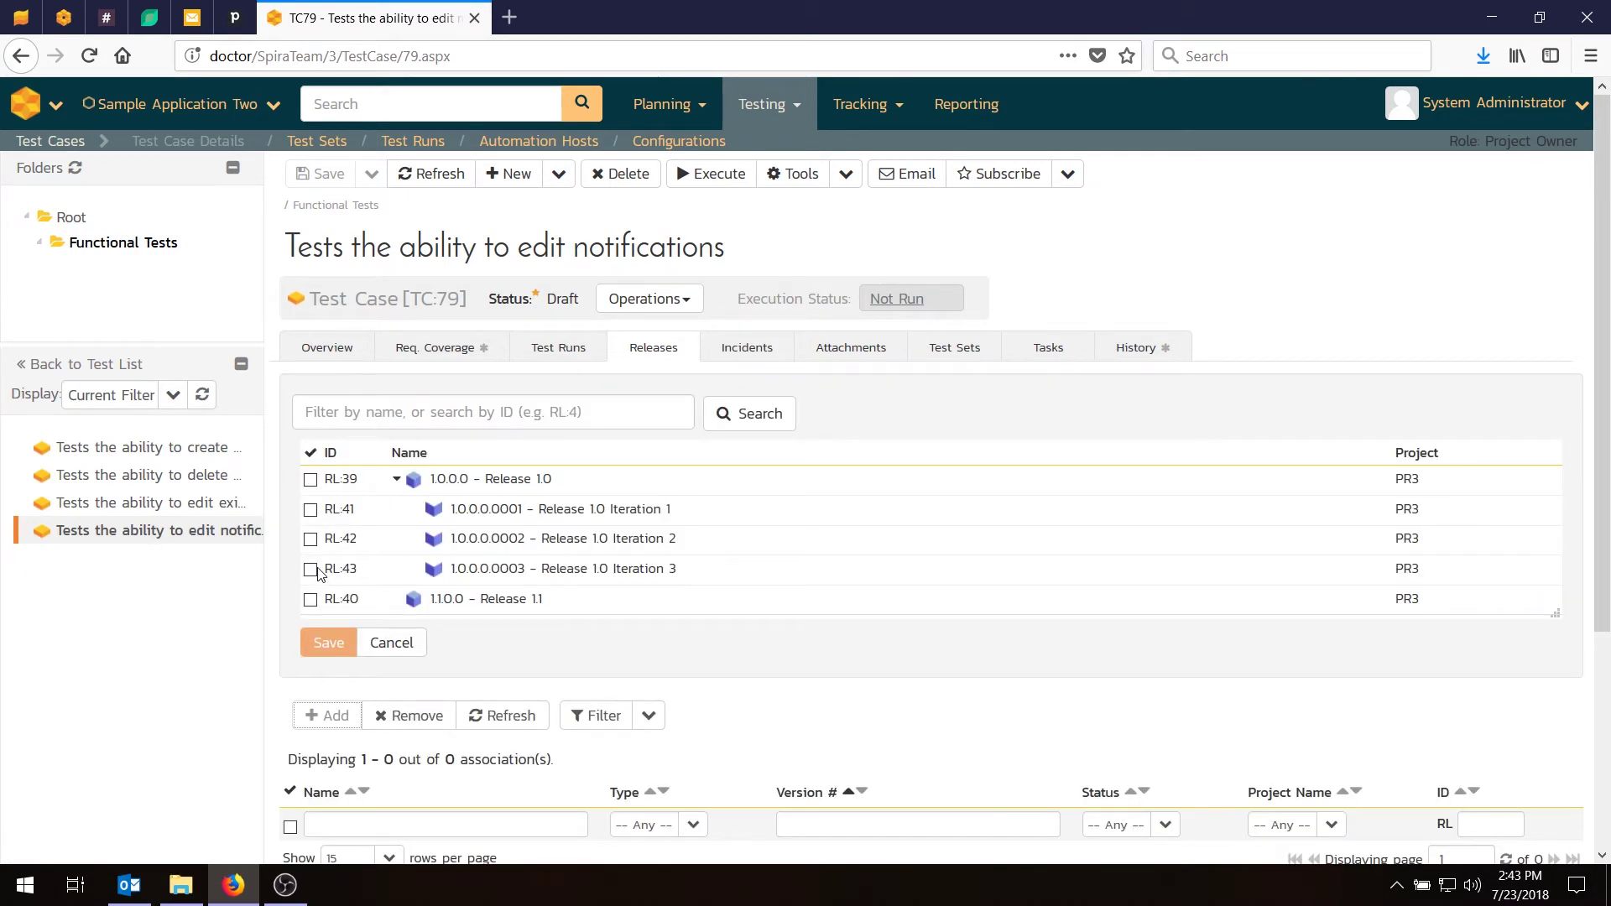
{"action": "left_click", "coordinate": [310, 569]}
{"action": "left_click", "coordinate": [326, 684]}
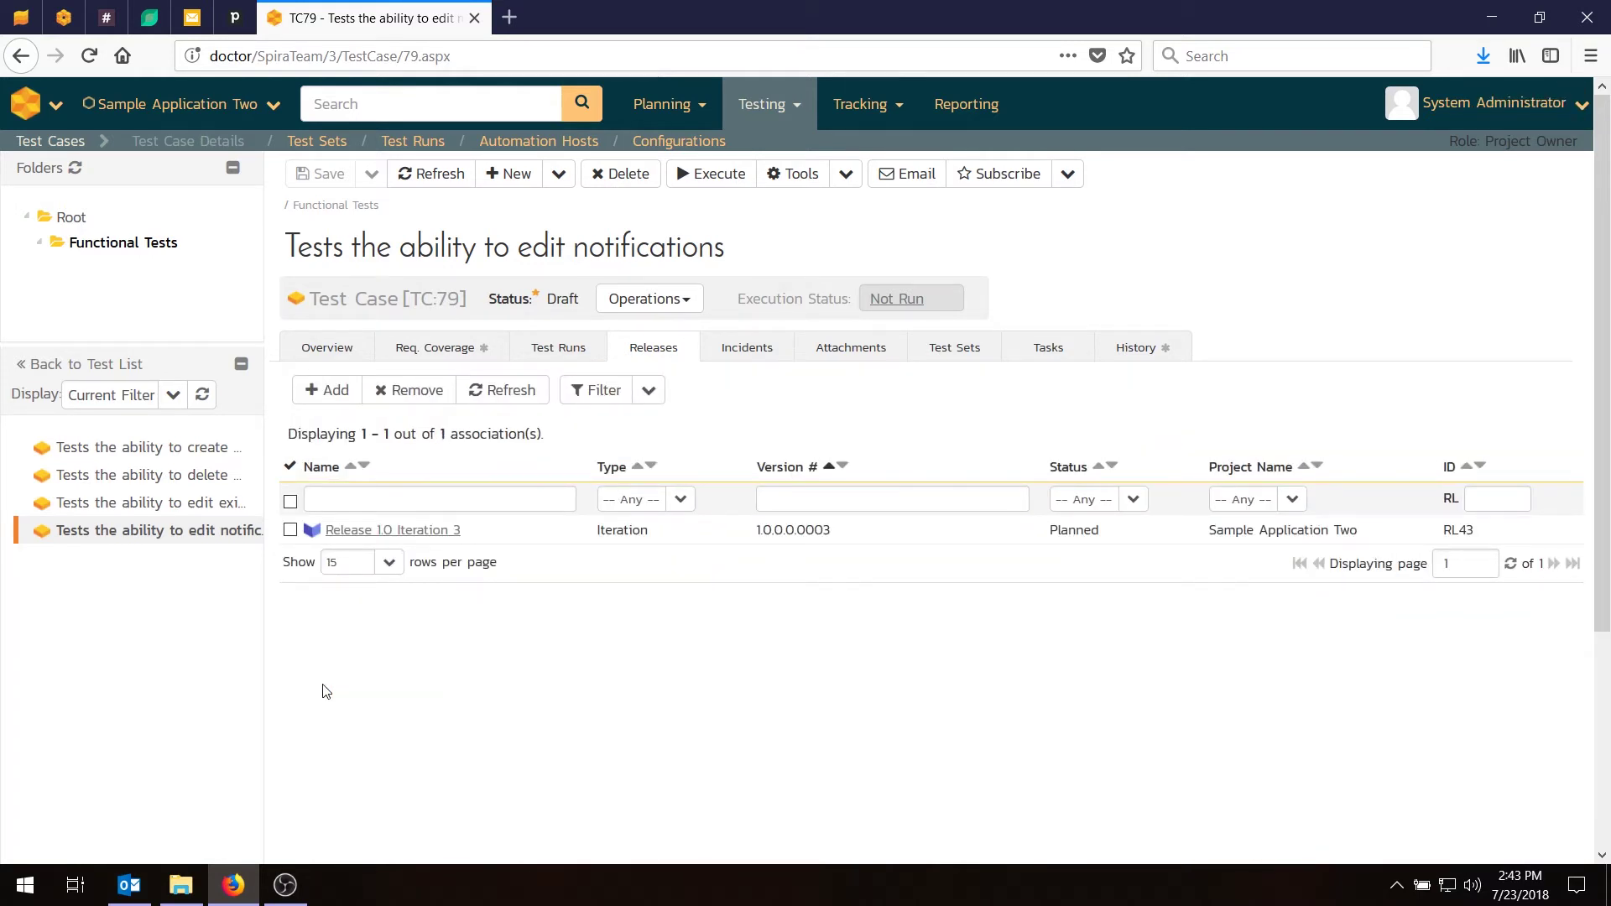
Filter the test case list by Release 1.0 Iteration 1, then Iteration 2, then Iteration 3.
{"action": "left_click", "coordinate": [66, 146]}
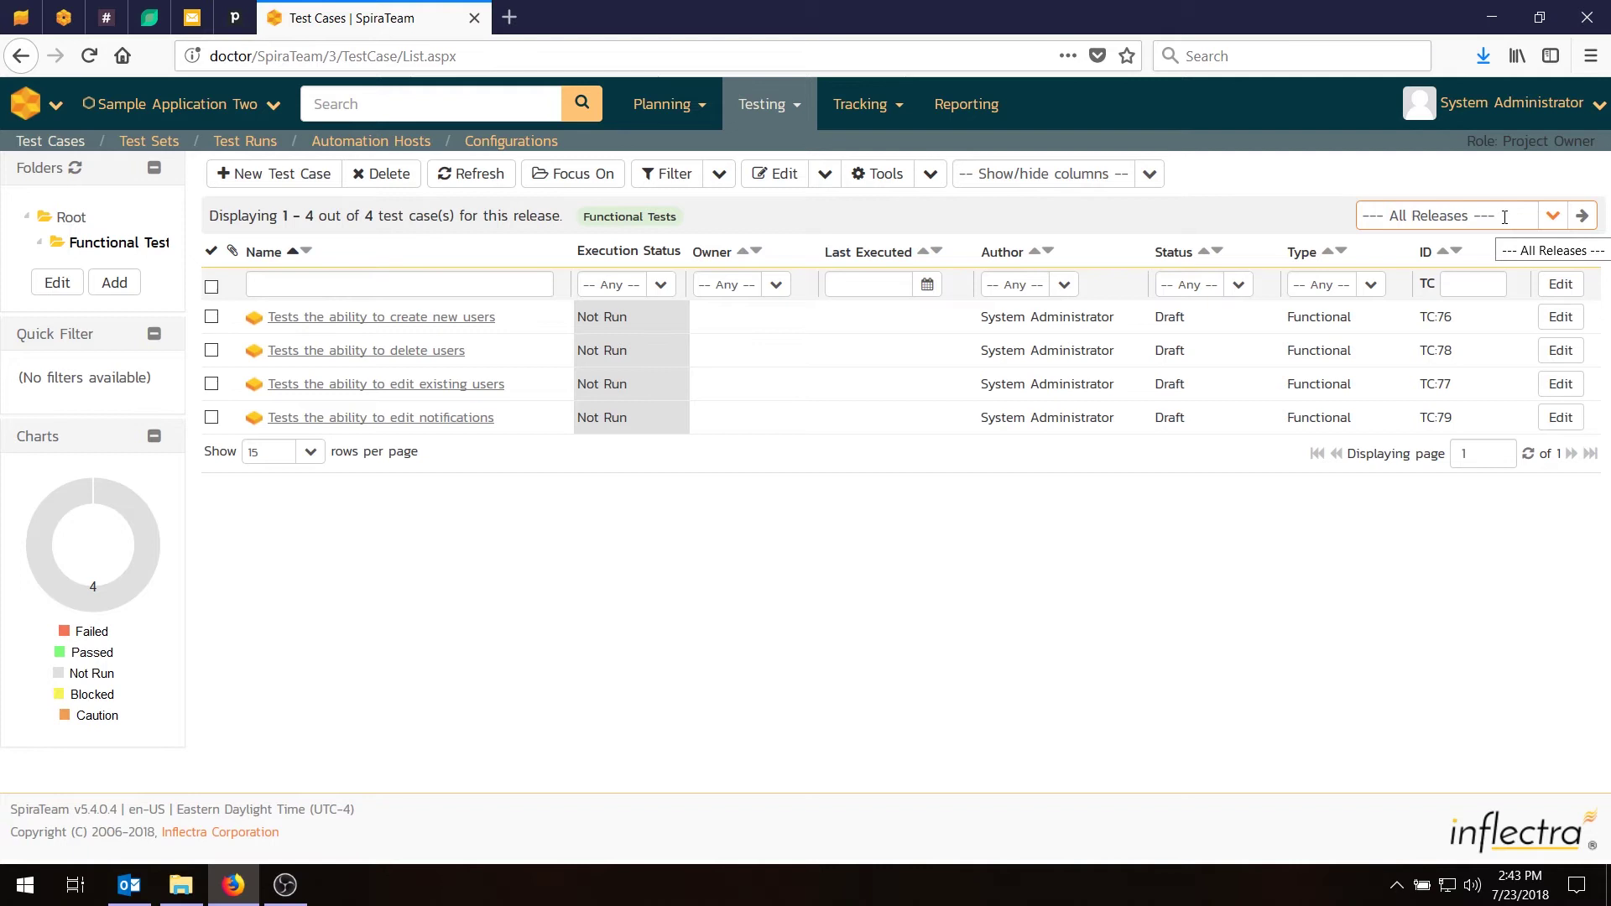
{"action": "left_click", "coordinate": [1552, 216]}
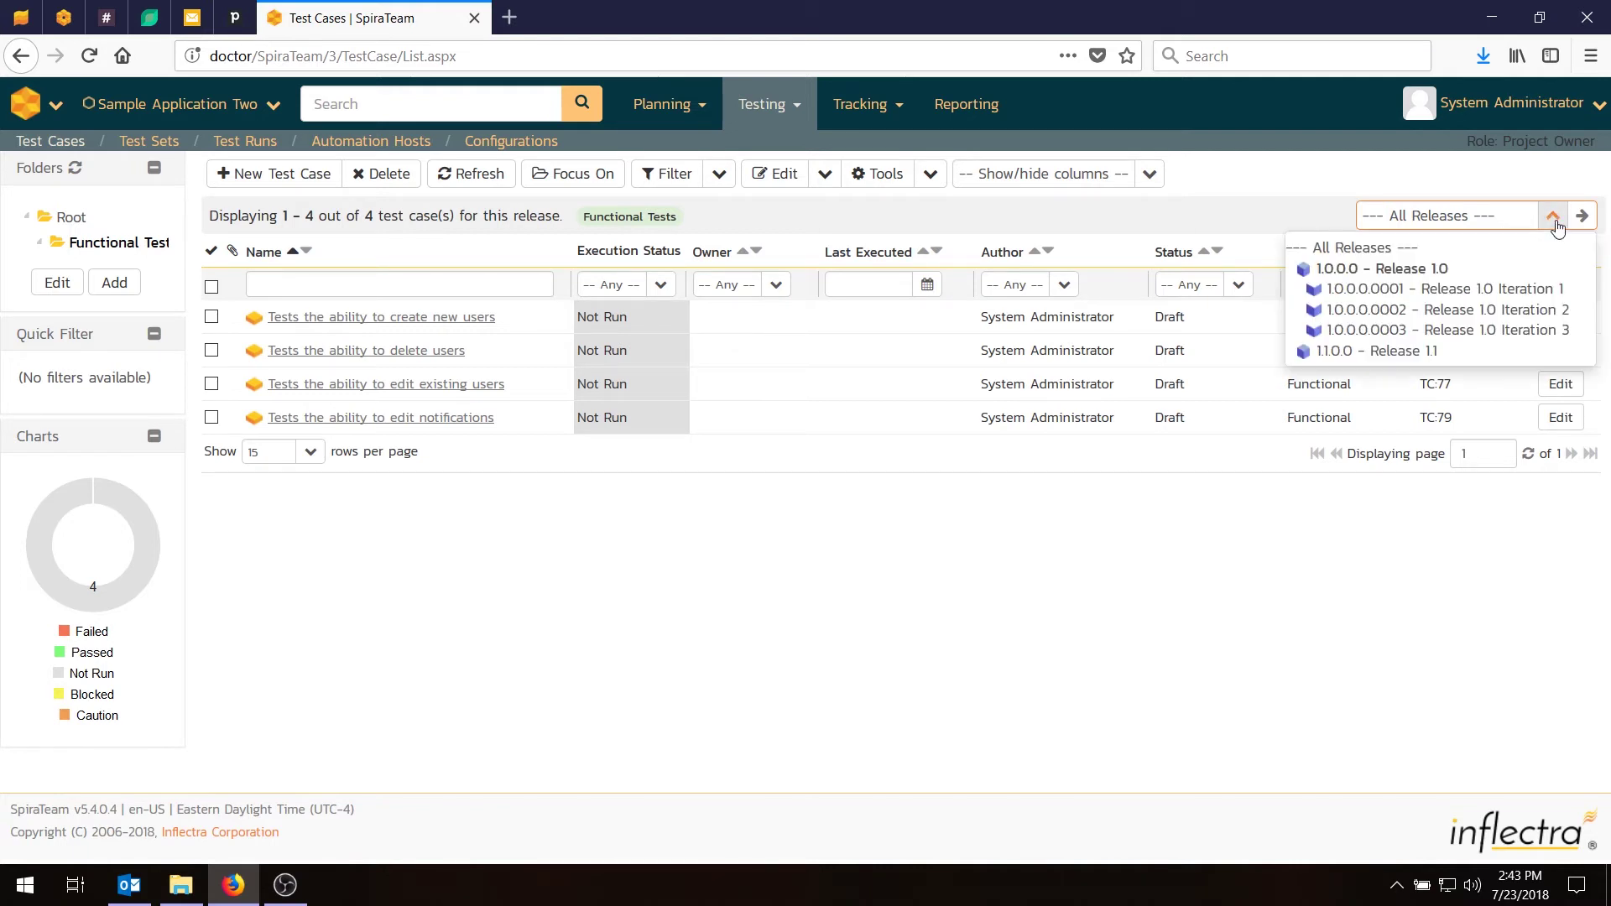
{"action": "left_click", "coordinate": [1415, 294]}
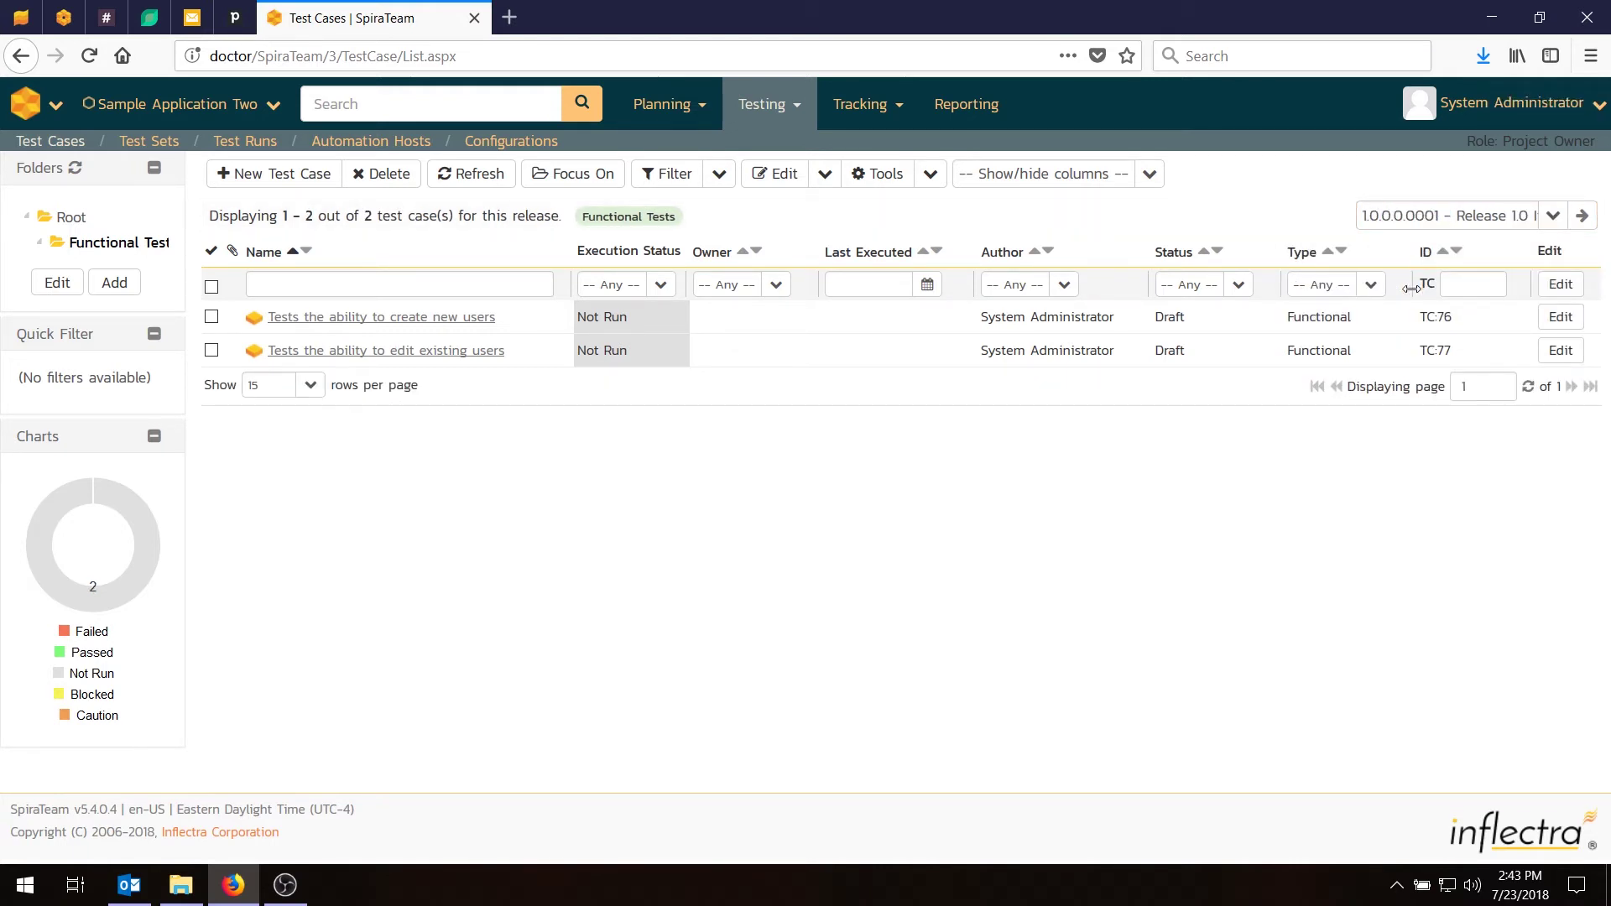
{"action": "left_click", "coordinate": [1553, 216]}
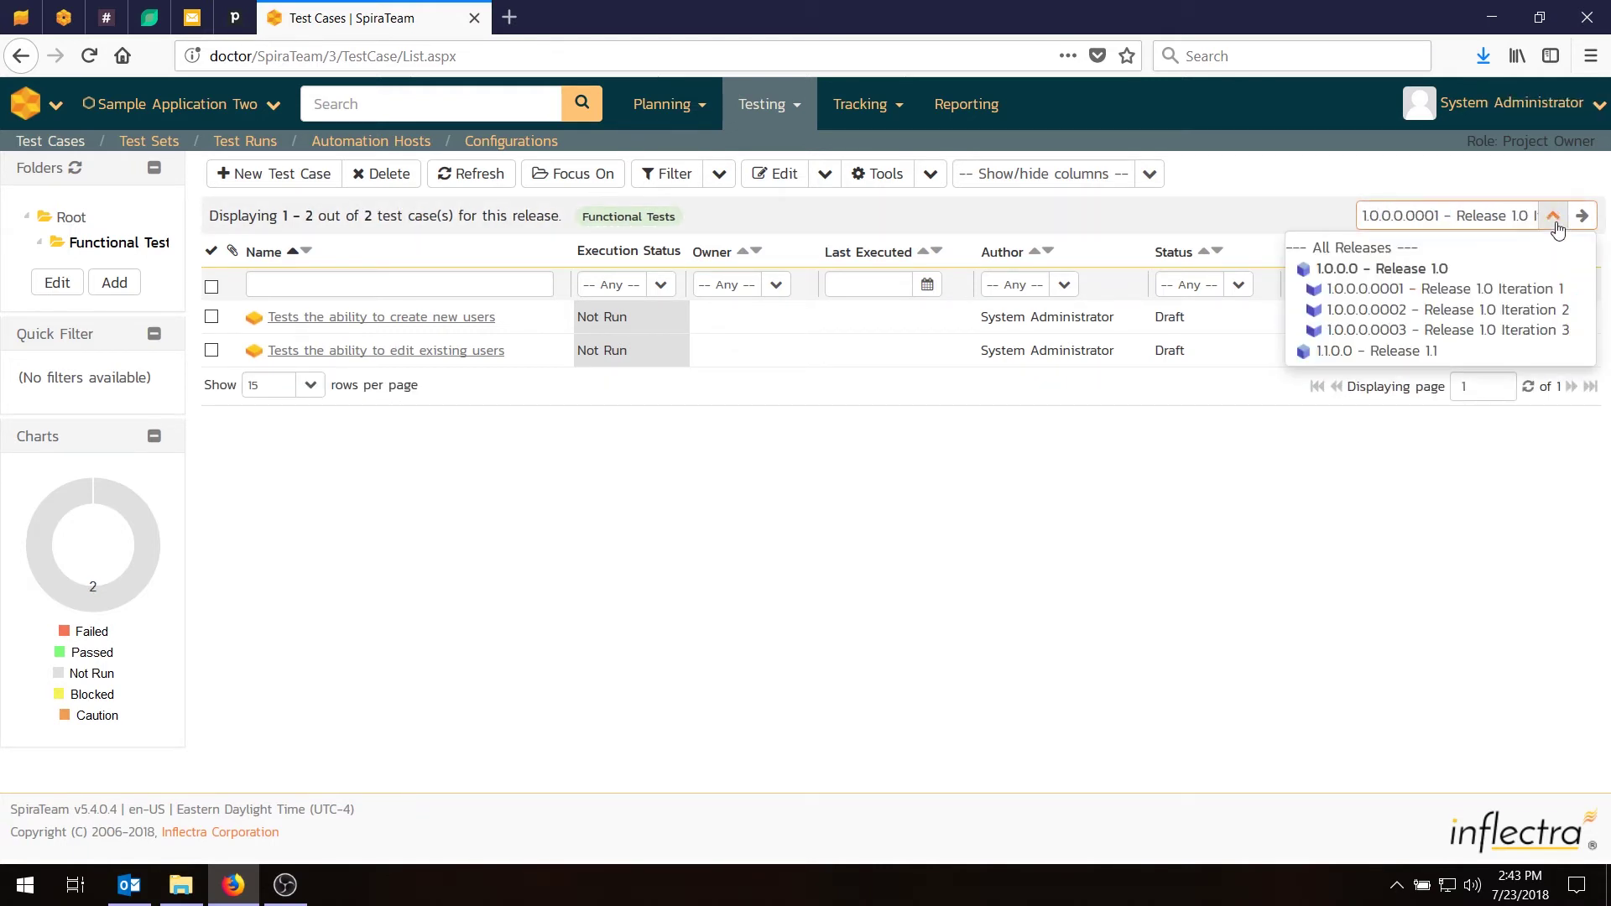
{"action": "left_click", "coordinate": [1510, 311]}
{"action": "left_click", "coordinate": [1552, 216]}
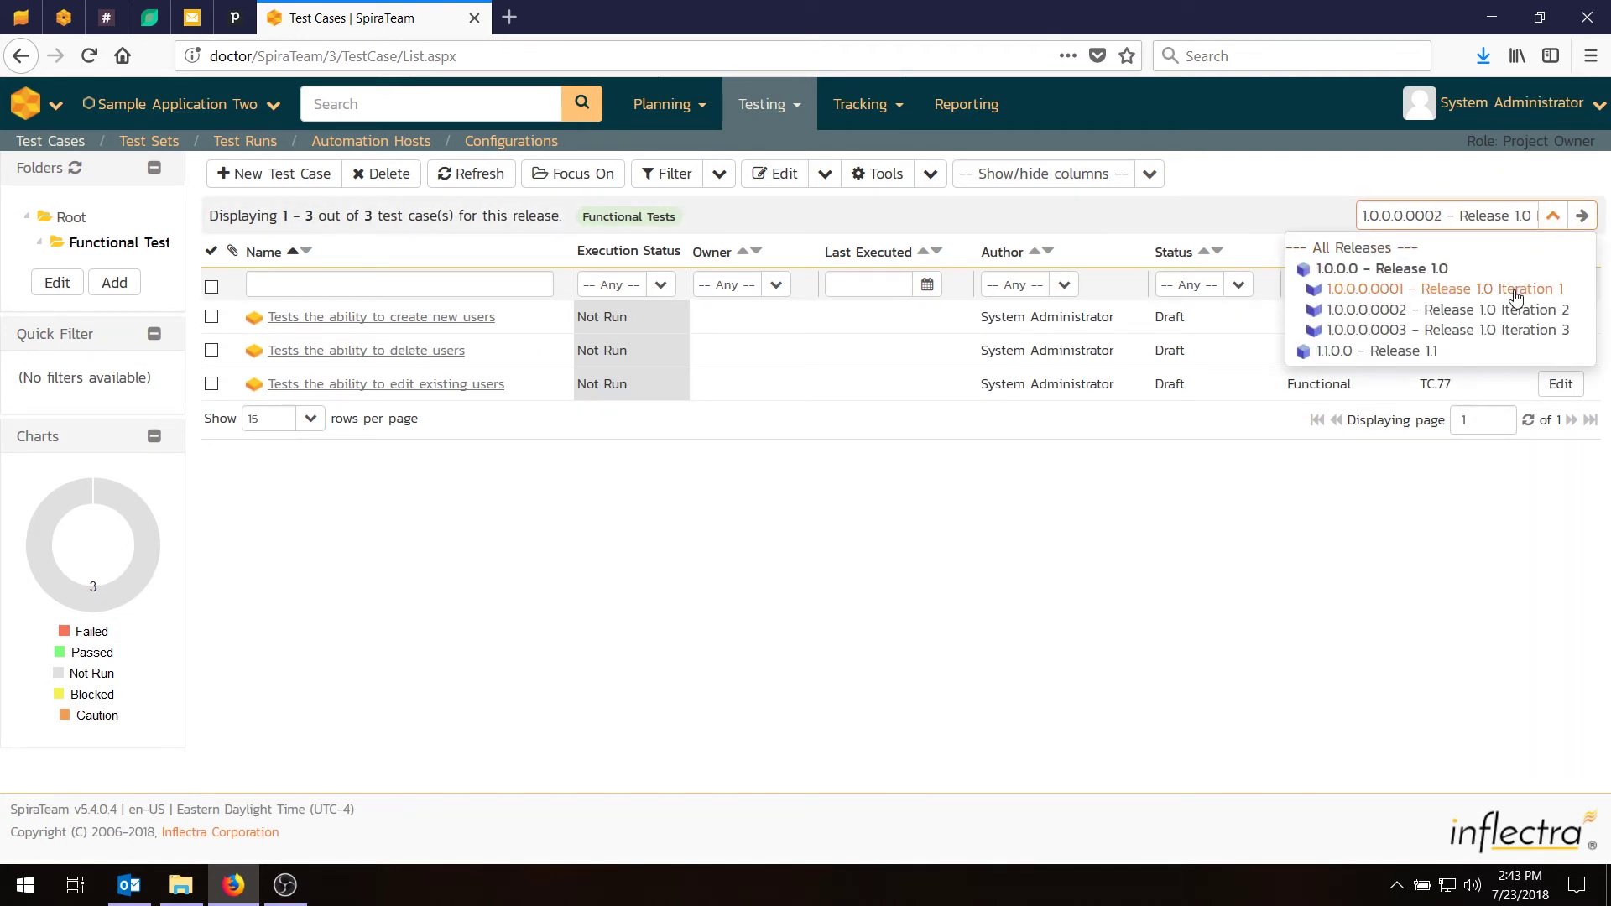
{"action": "left_click", "coordinate": [1497, 332]}
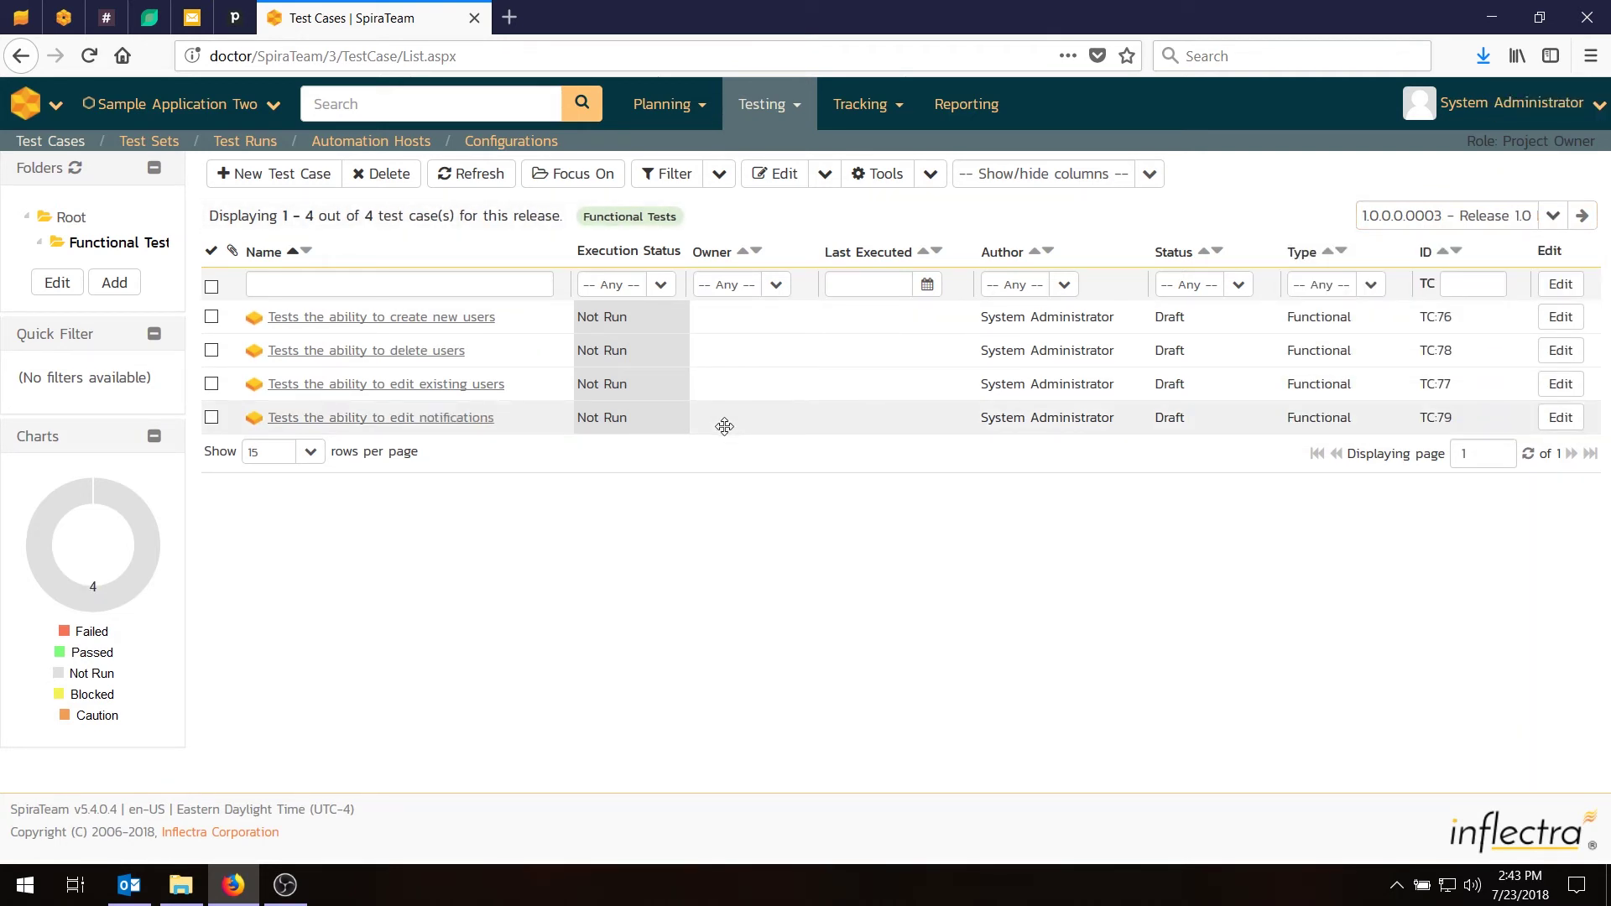